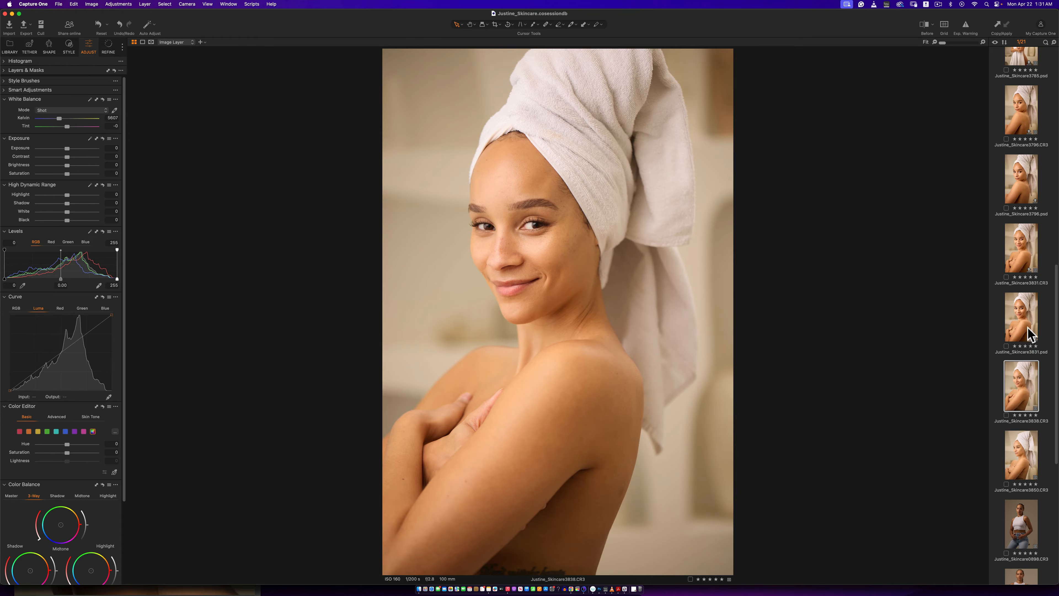
# Compare the raw and retouched versions of photo 3831 and of photo 3796 side by side.
pyautogui.click(1026, 320)
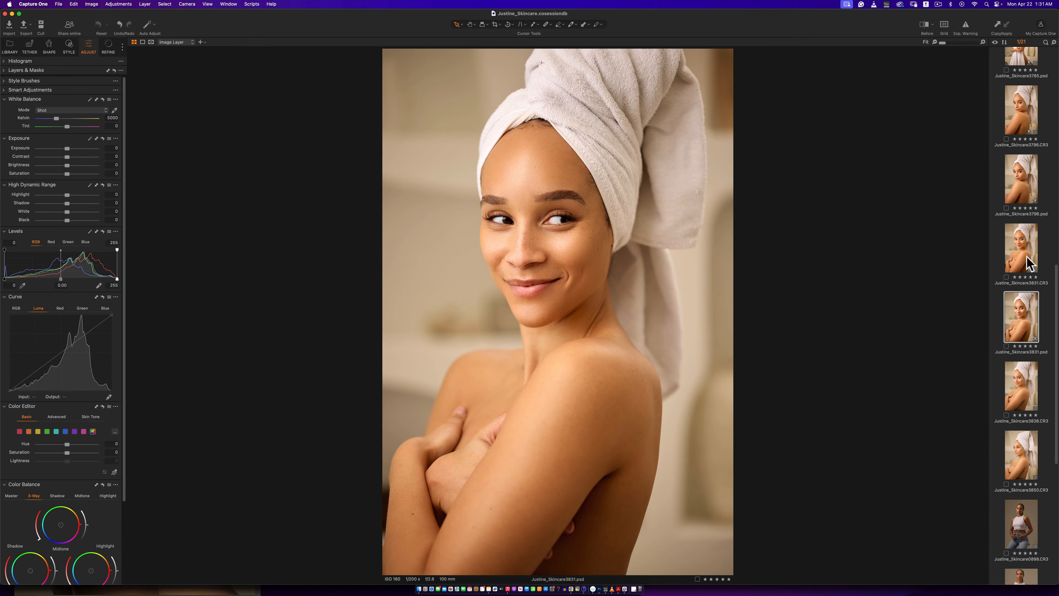
pyautogui.click(1026, 263)
pyautogui.keyDown('super'); pyautogui.click(1023, 313); pyautogui.keyUp('super')
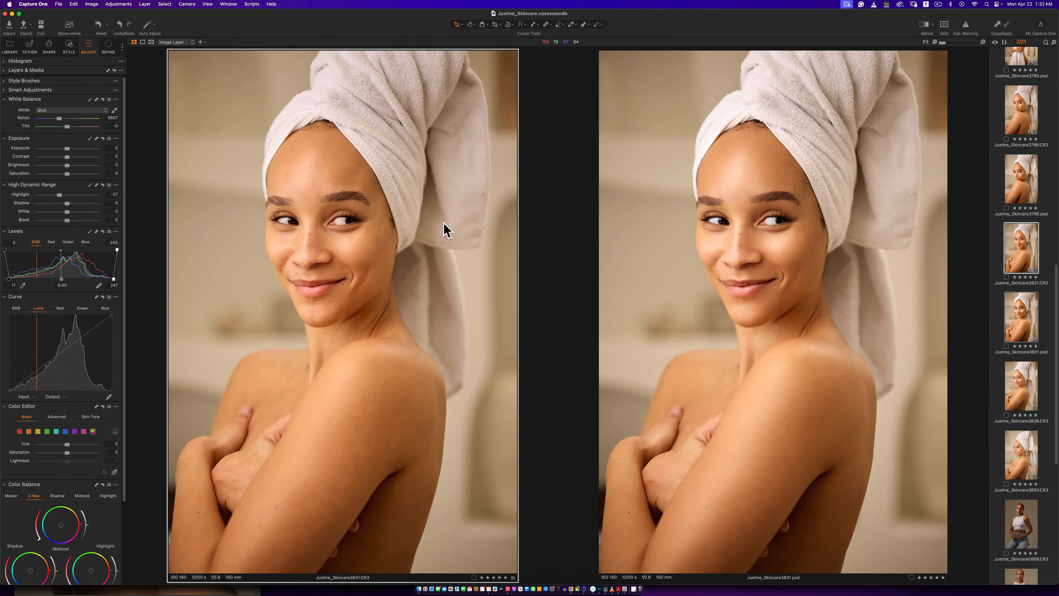
pyautogui.click(1025, 112)
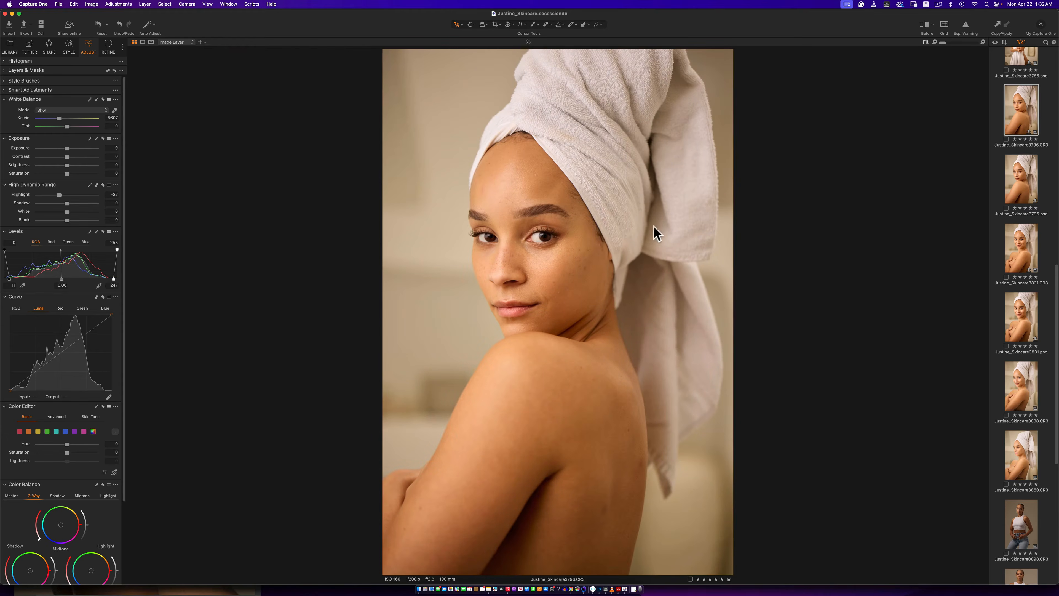
pyautogui.keyDown('super'); pyautogui.click(1028, 200); pyautogui.keyUp('super')
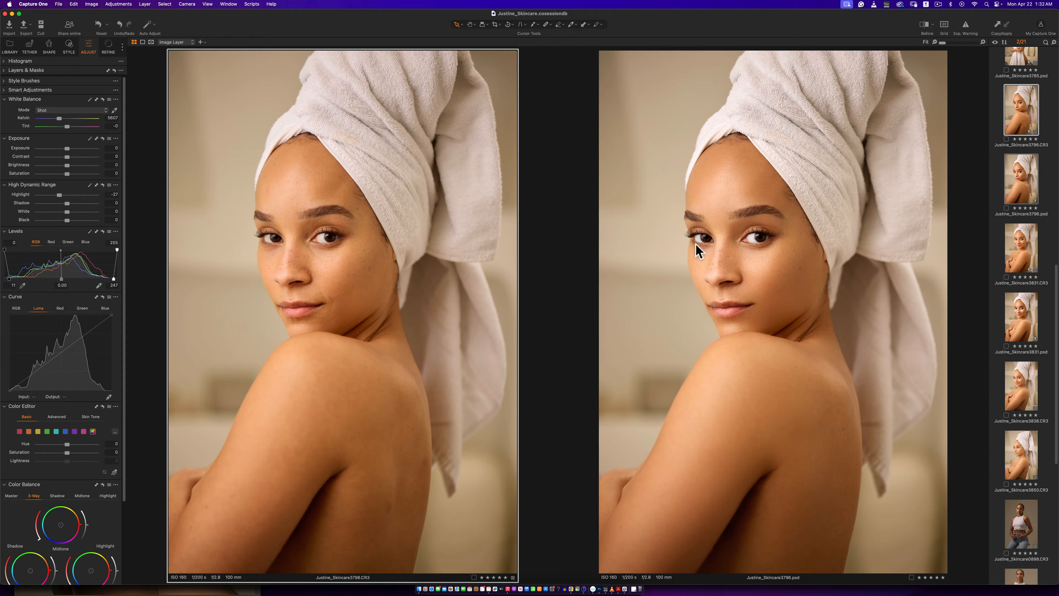
# Copy the adjustments of raw photo 3831.CR3 and apply them to raw photo 3838.CR3.
pyautogui.click(1025, 252)
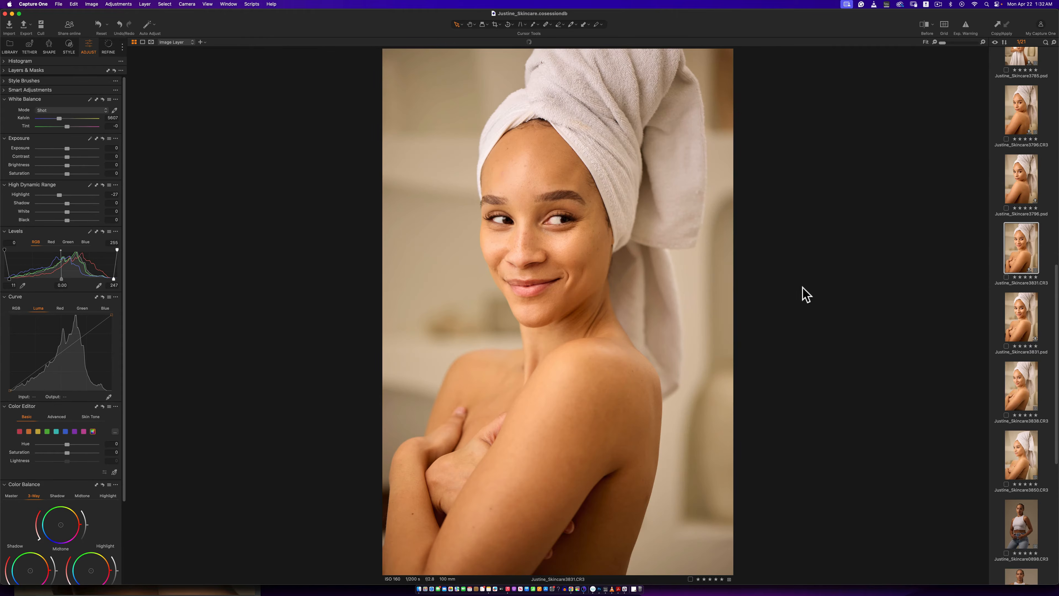
pyautogui.click(1025, 334)
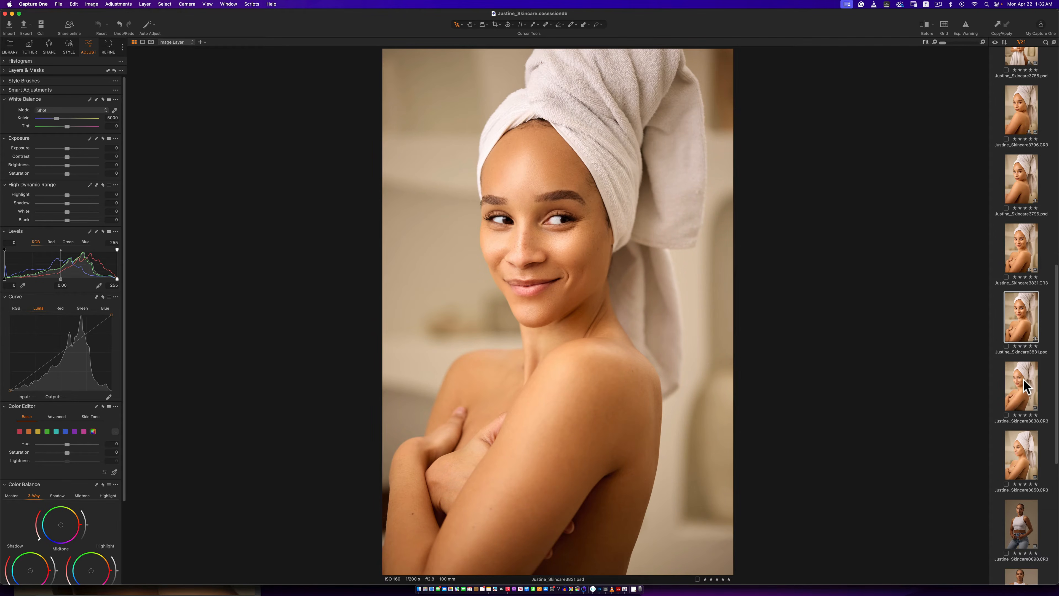
pyautogui.press('Left')
pyautogui.click(998, 26)
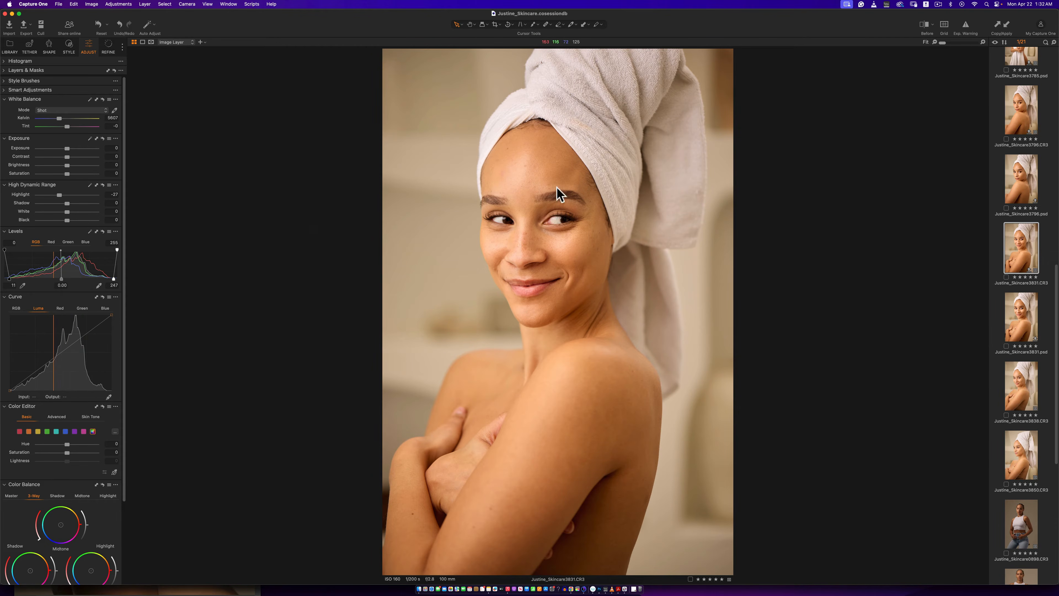
pyautogui.click(1014, 381)
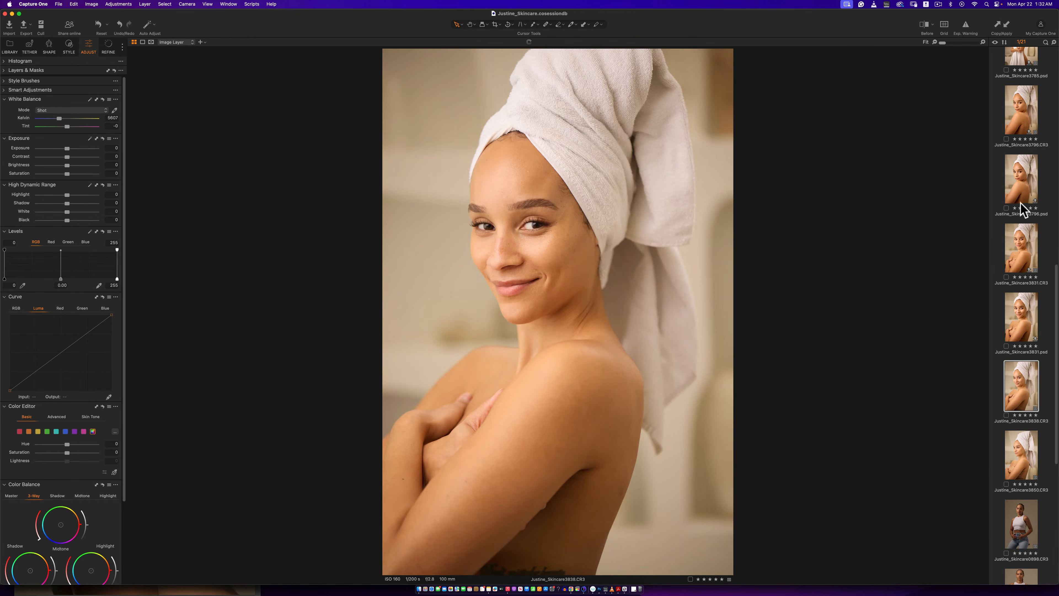
pyautogui.click(1005, 25)
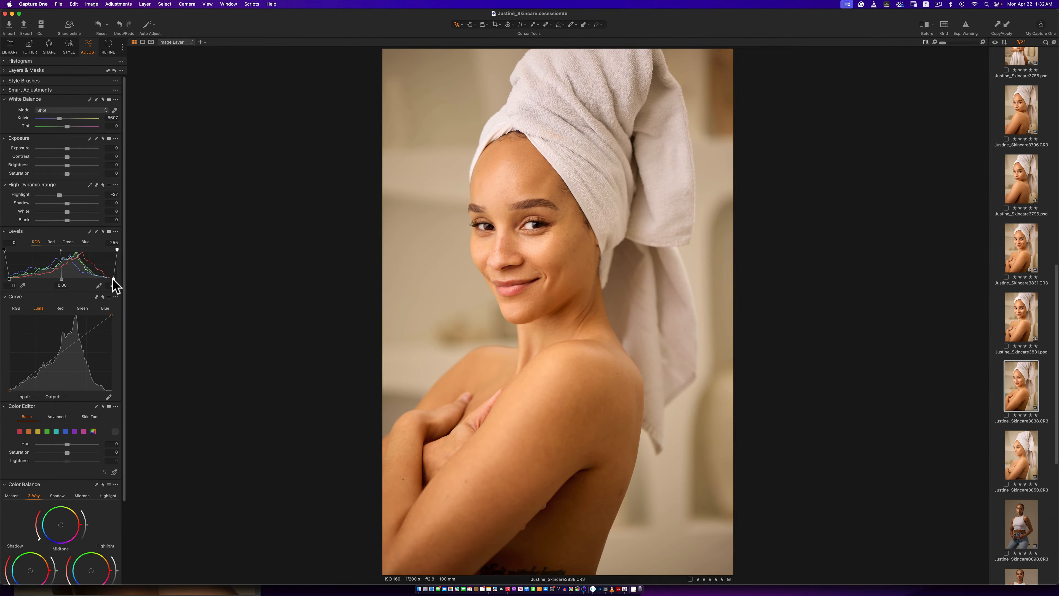
# Check the exposure warning on photo 3838 and send it to Photoshop as a 16-bit PSD in Adobe RGB (1998) at 300 px/in.
pyautogui.click(965, 26)
pyautogui.click(966, 26)
pyautogui.rightClick(1022, 375)
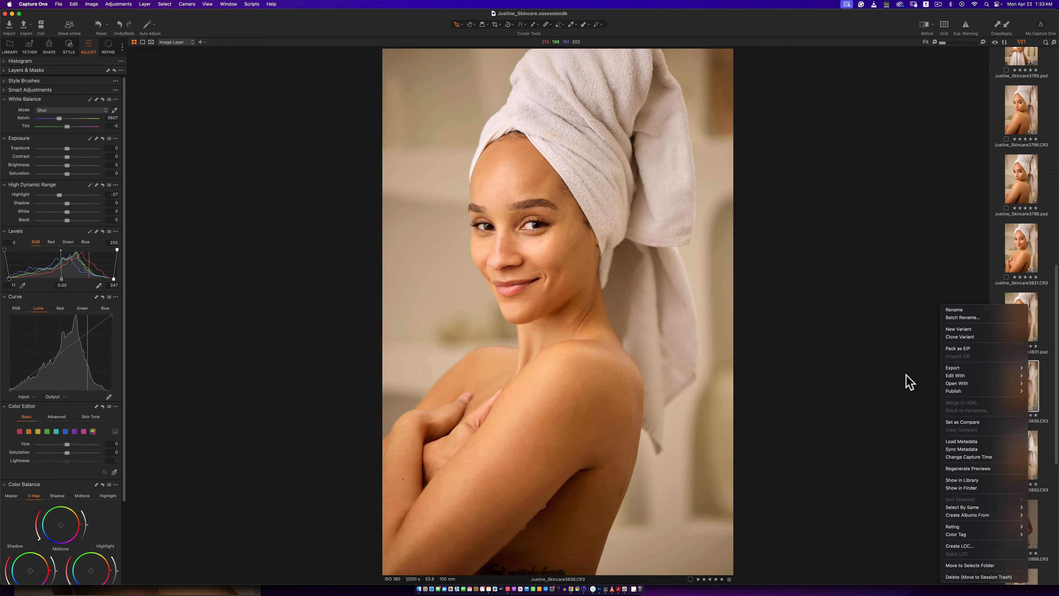
pyautogui.moveTo(953, 376)
pyautogui.click(919, 383)
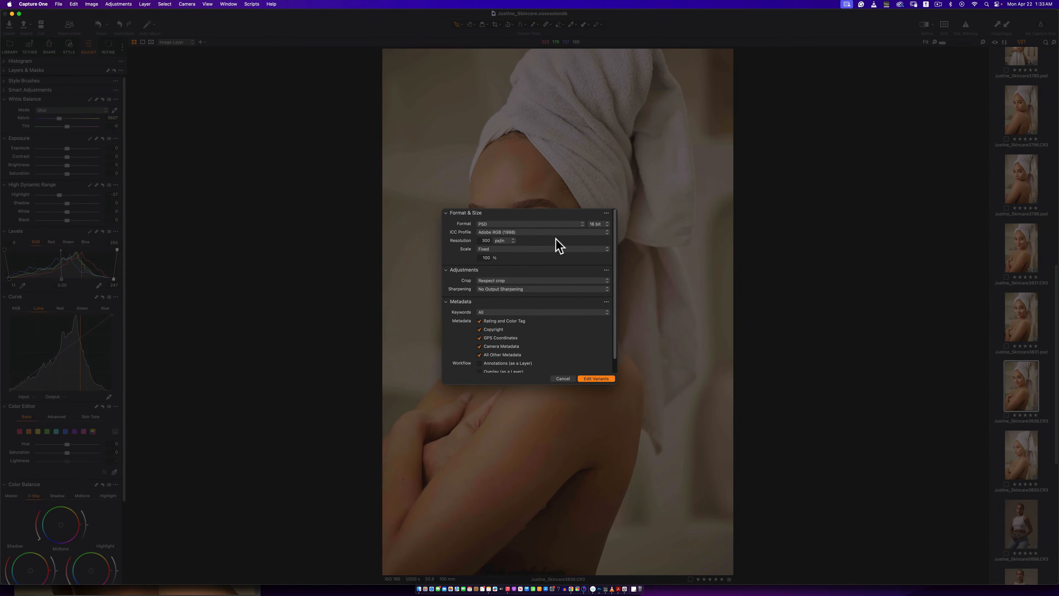
pyautogui.click(595, 379)
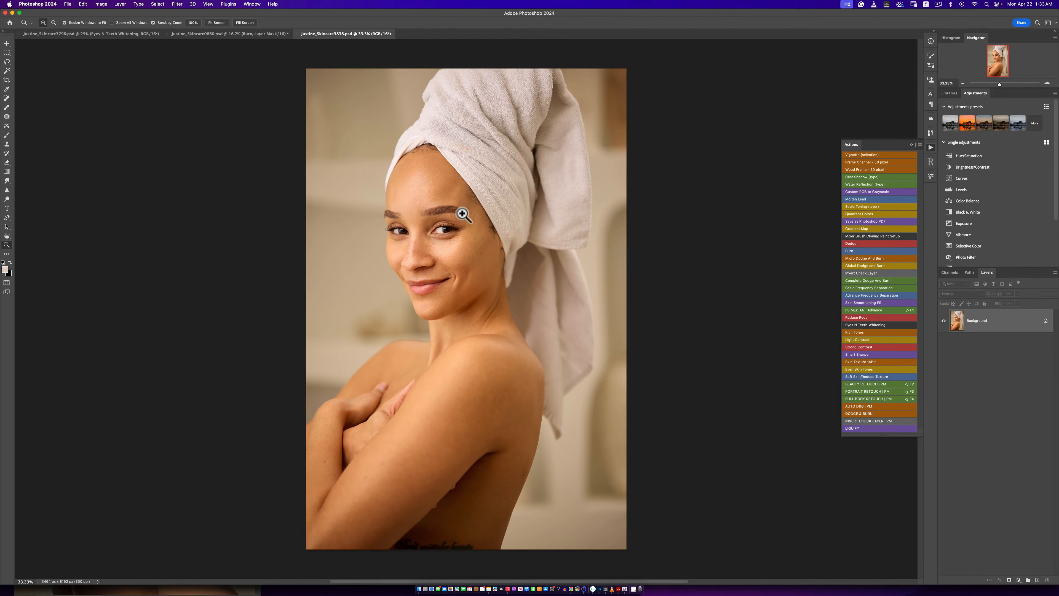
# Inspect the skin and eyes up close and duplicate the Background layer.
pyautogui.scroll(5, 461, 212)
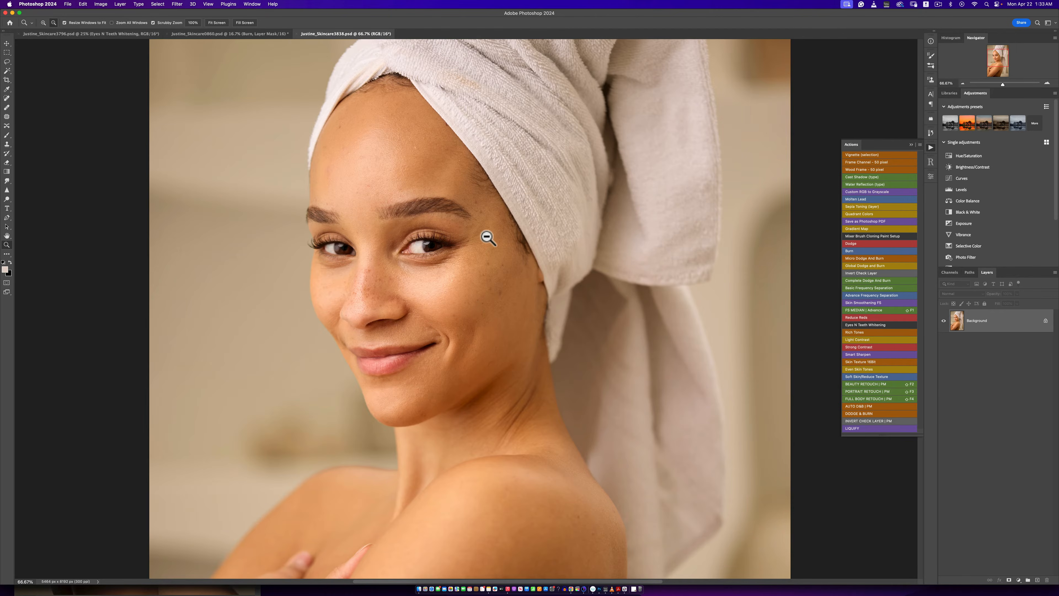
pyautogui.moveTo(498, 249); pyautogui.dragTo(551, 212)
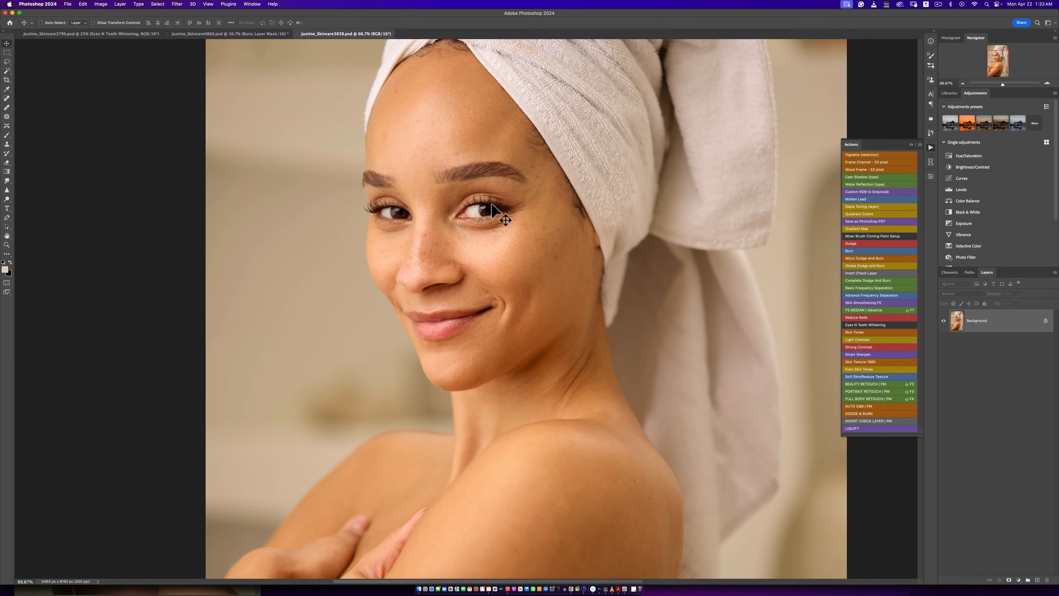
pyautogui.scroll(5, 489, 211)
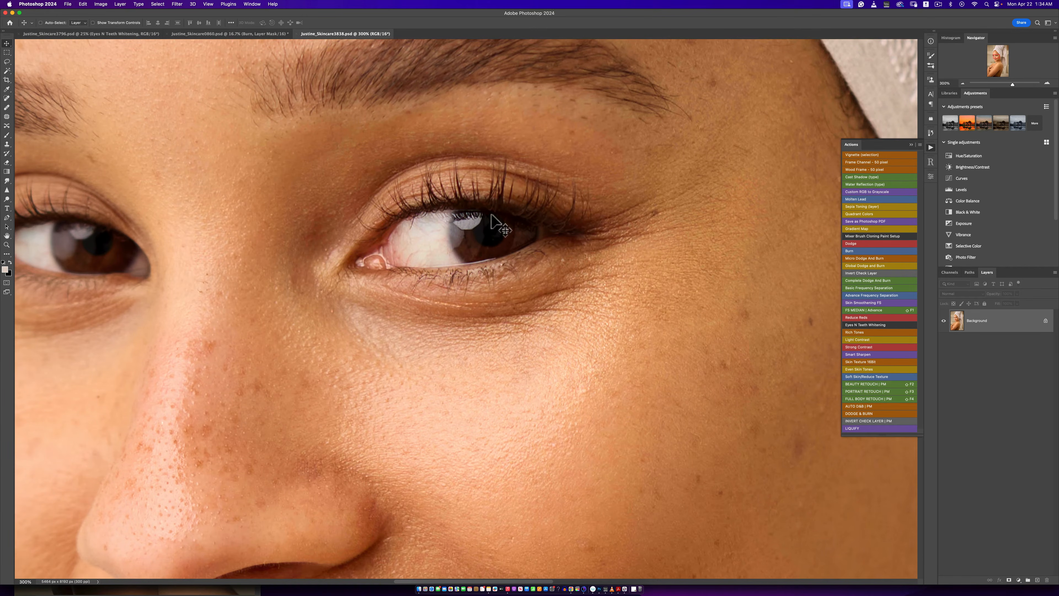
pyautogui.press('z')
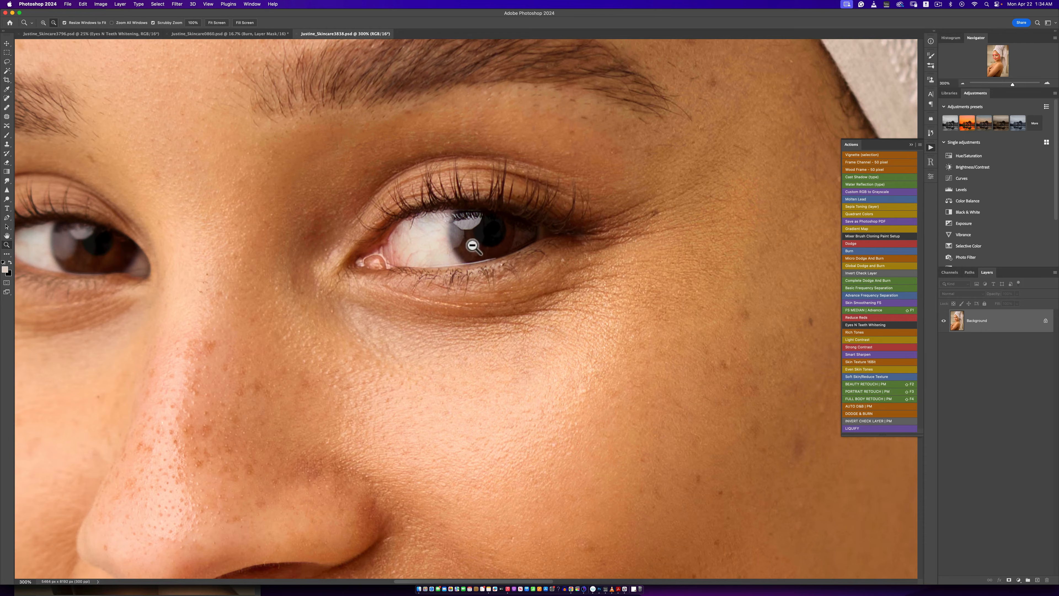
pyautogui.scroll(-5, 472, 246)
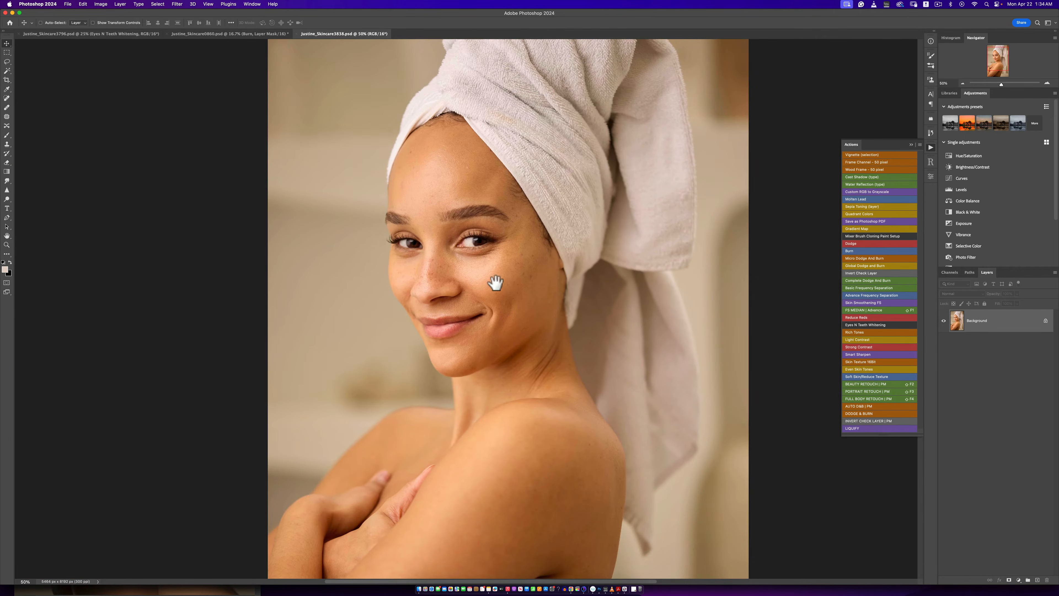
pyautogui.moveTo(495, 283); pyautogui.dragTo(503, 219)
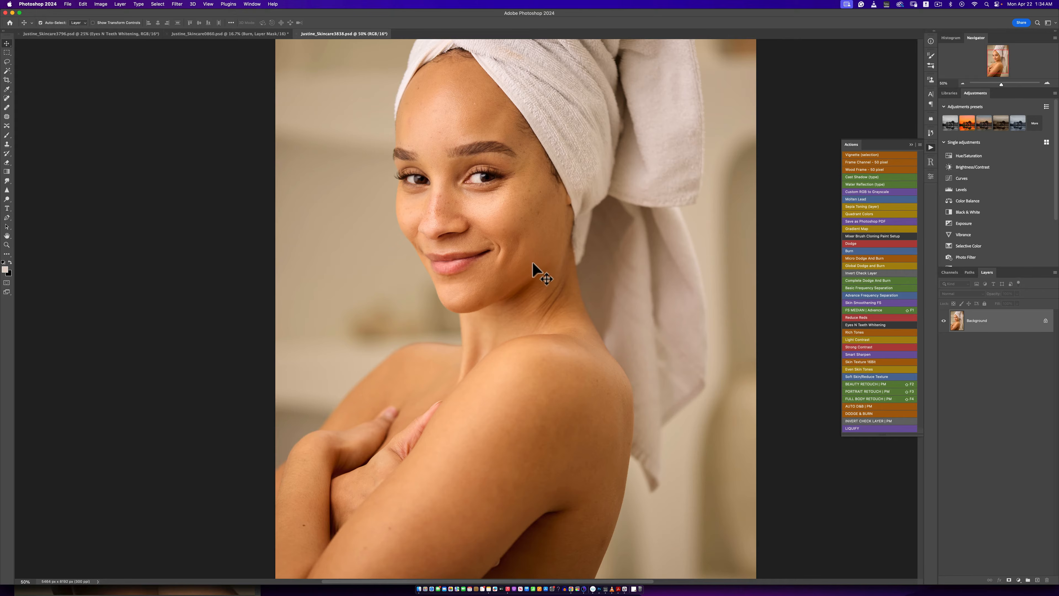
pyautogui.press('super+j')
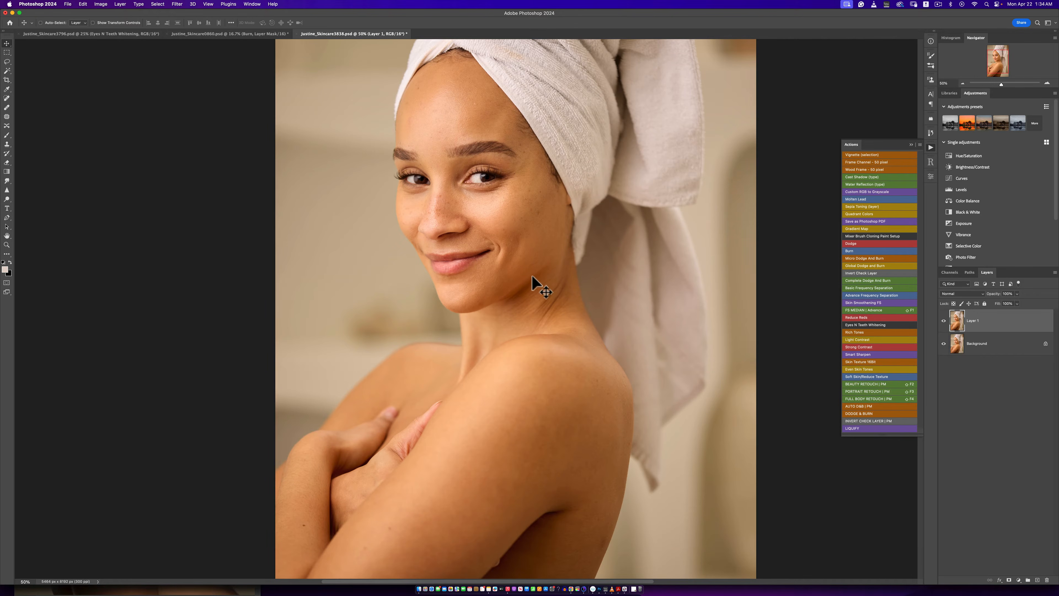
# Lasso the tattoo at the lower edge of the photo and replace it using Generative Fill with an empty prompt.
pyautogui.moveTo(509, 308); pyautogui.dragTo(525, 189)
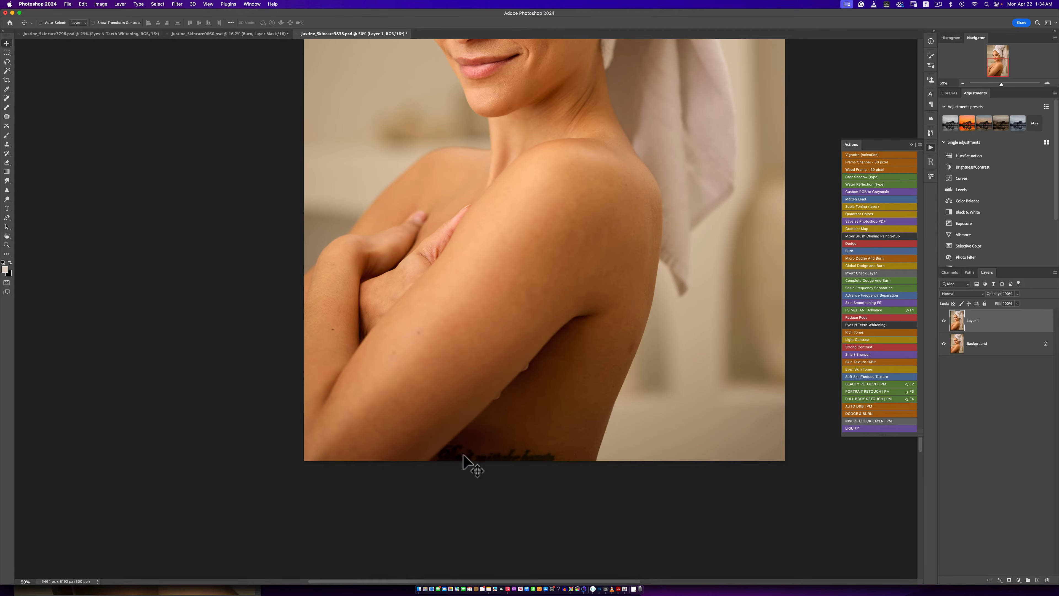
pyautogui.moveTo(501, 324); pyautogui.dragTo(465, 452)
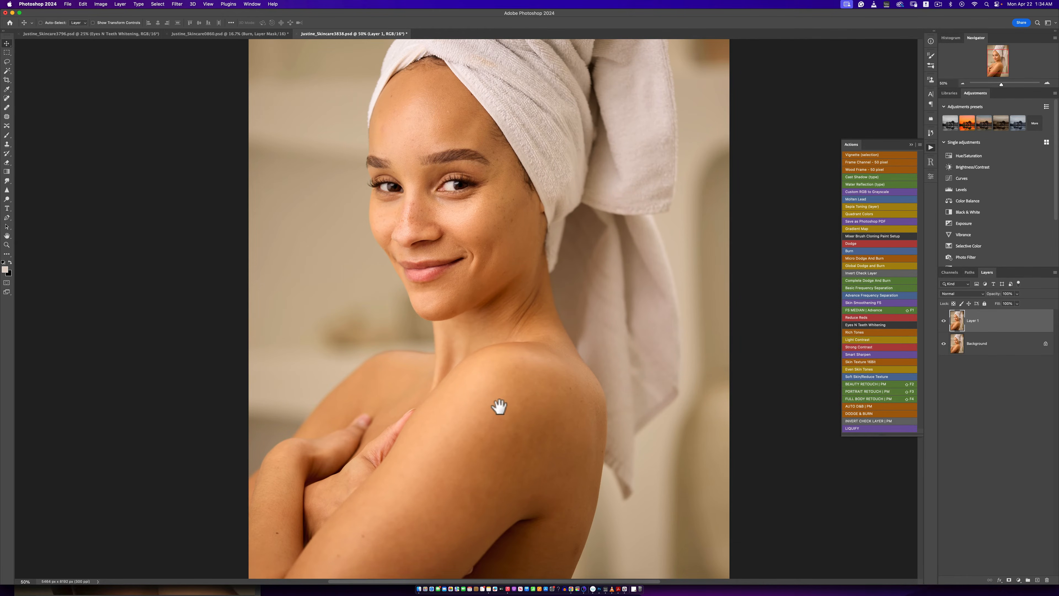
pyautogui.moveTo(498, 406); pyautogui.dragTo(537, 367)
pyautogui.press('super+z')
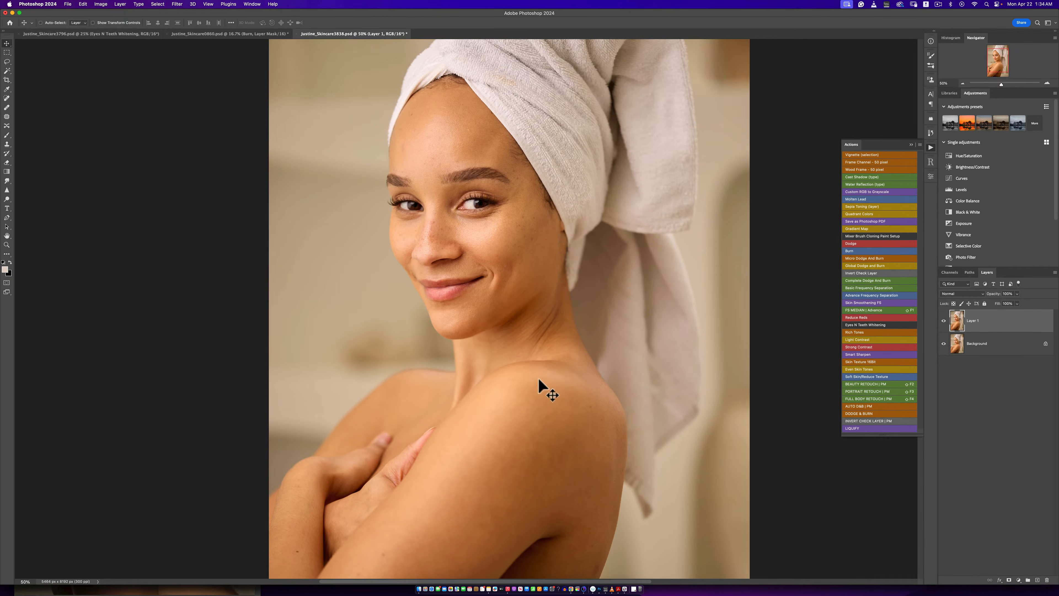
pyautogui.scroll(-5, 521, 396)
pyautogui.scroll(-3, 521, 395)
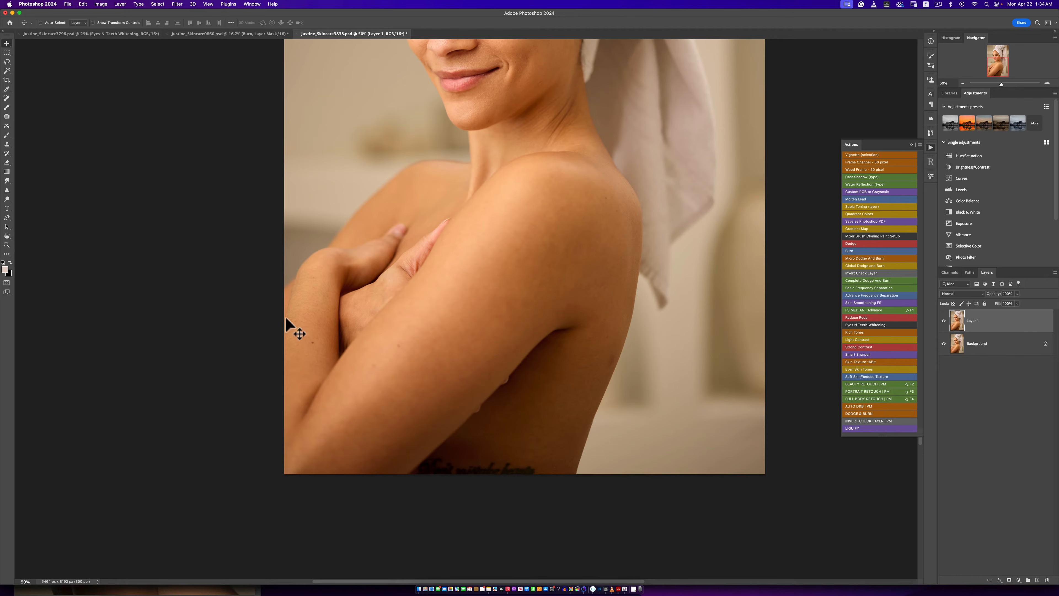
pyautogui.click(8, 63)
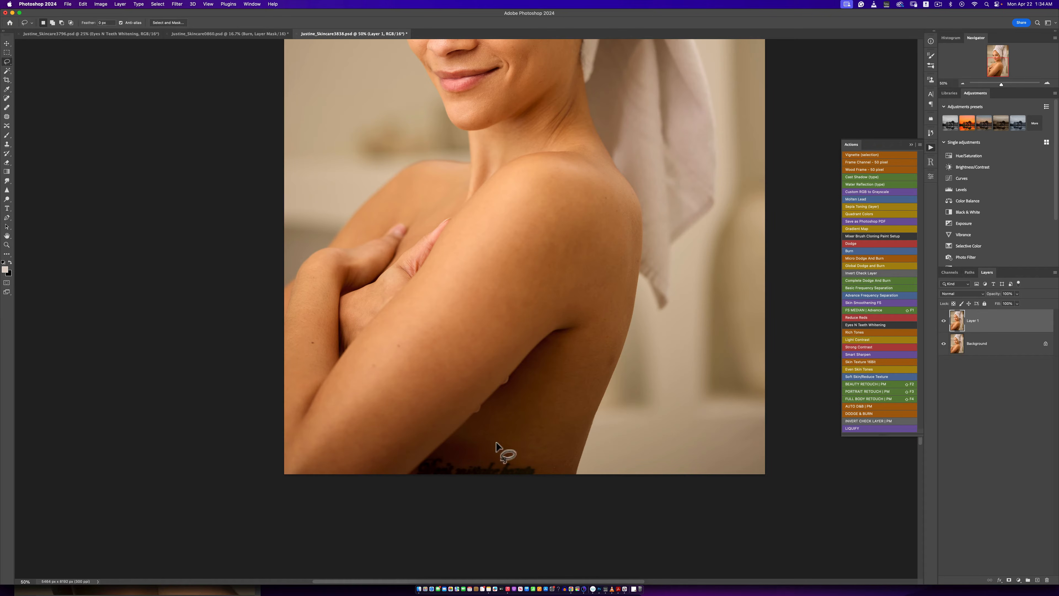
pyautogui.moveTo(544, 470)
pyautogui.mouseDown()
pyautogui.moveTo(428, 453)
pyautogui.moveTo(409, 470)
pyautogui.moveTo(423, 483)
pyautogui.moveTo(546, 475)
pyautogui.mouseUp()
pyautogui.rightClick(483, 476)
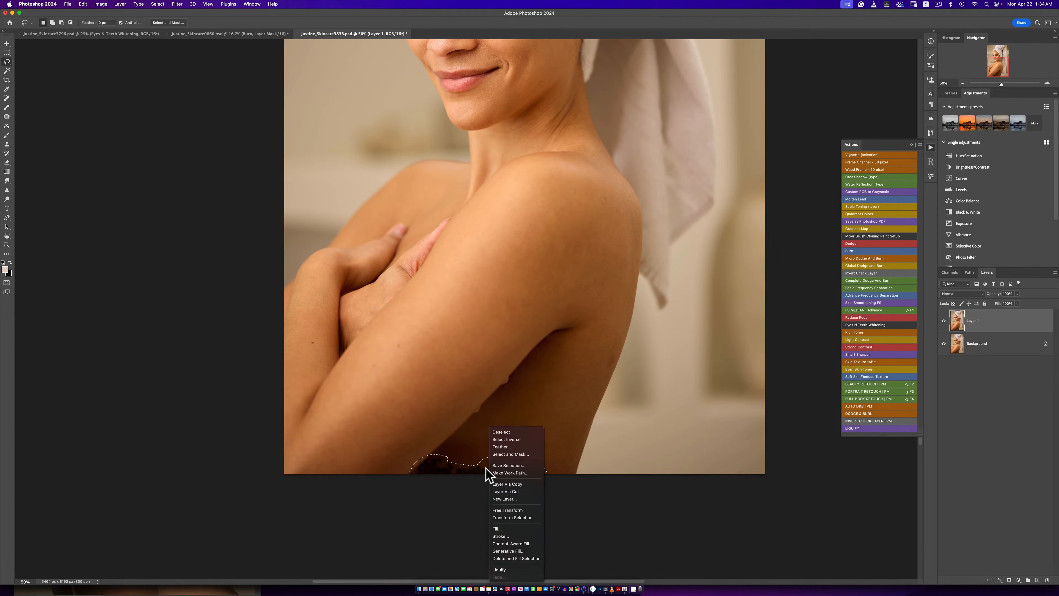
pyautogui.click(505, 553)
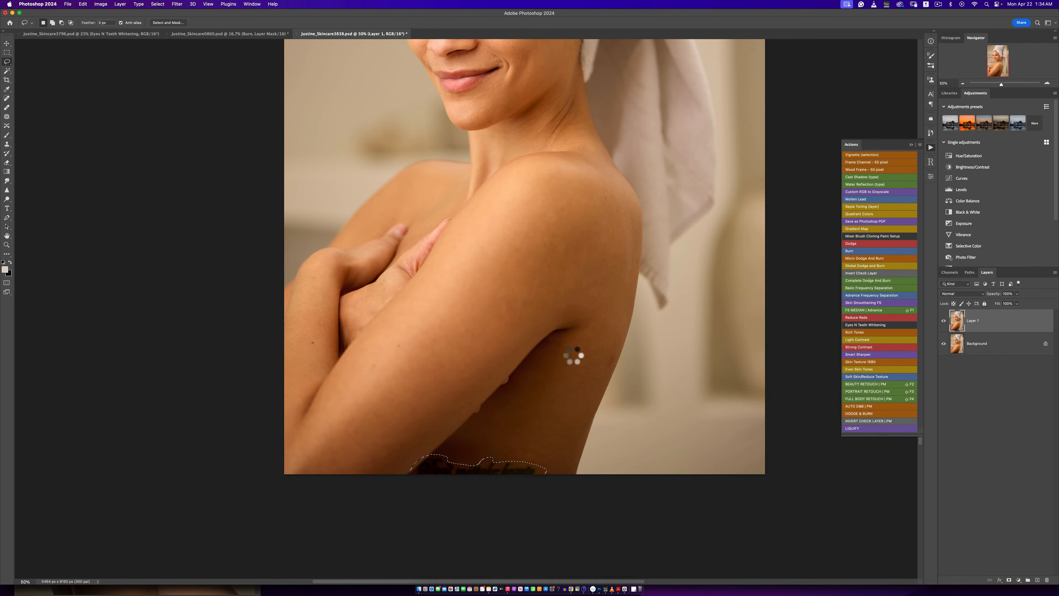
pyautogui.click(558, 316)
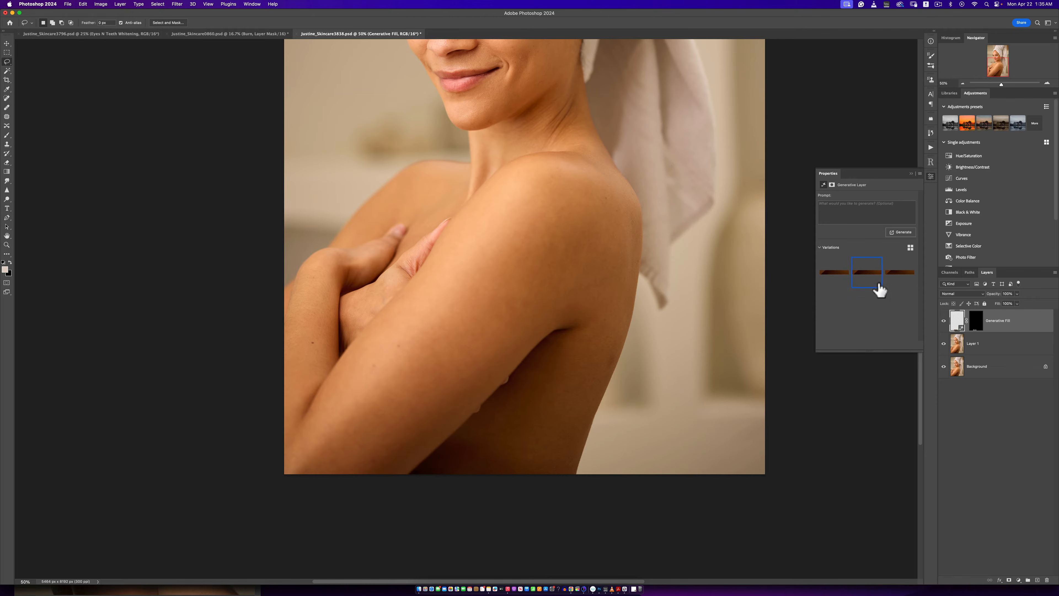
# Compare the three generated fill variations with the original tattoo area and choose the first variation.
pyautogui.click(891, 275)
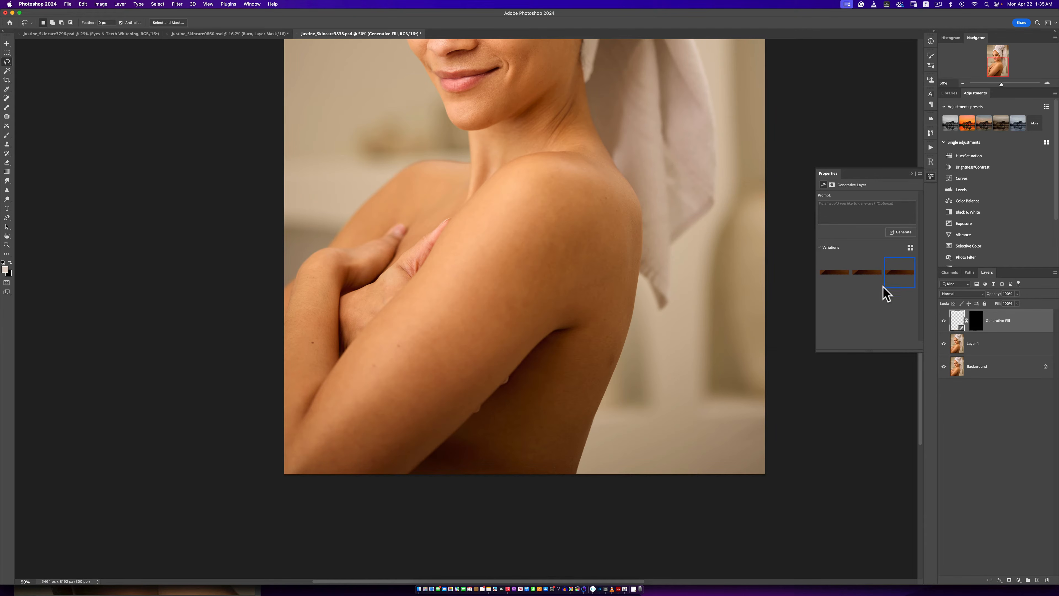
pyautogui.click(861, 277)
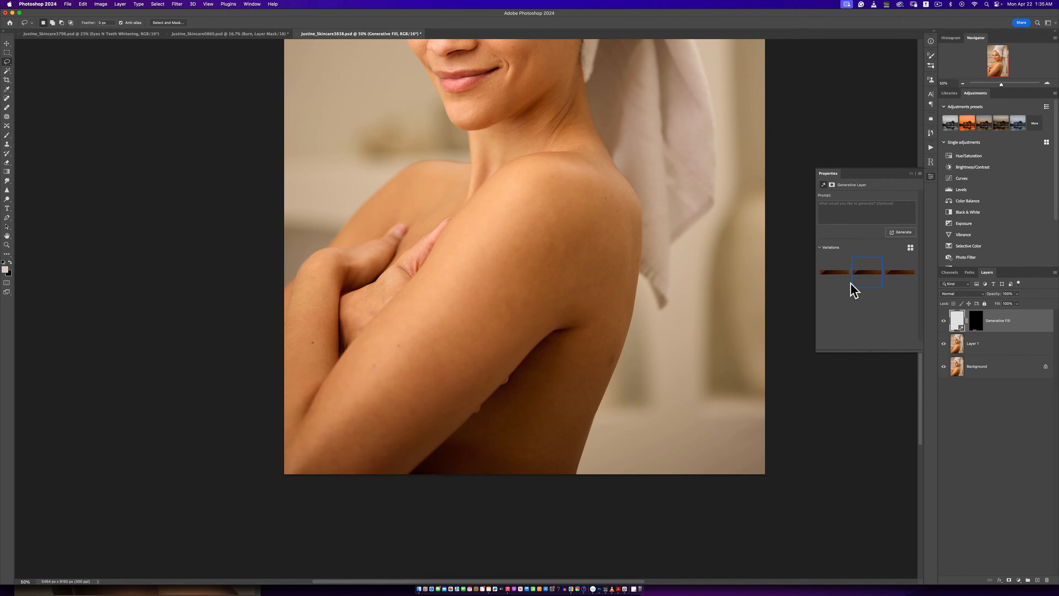
pyautogui.click(836, 285)
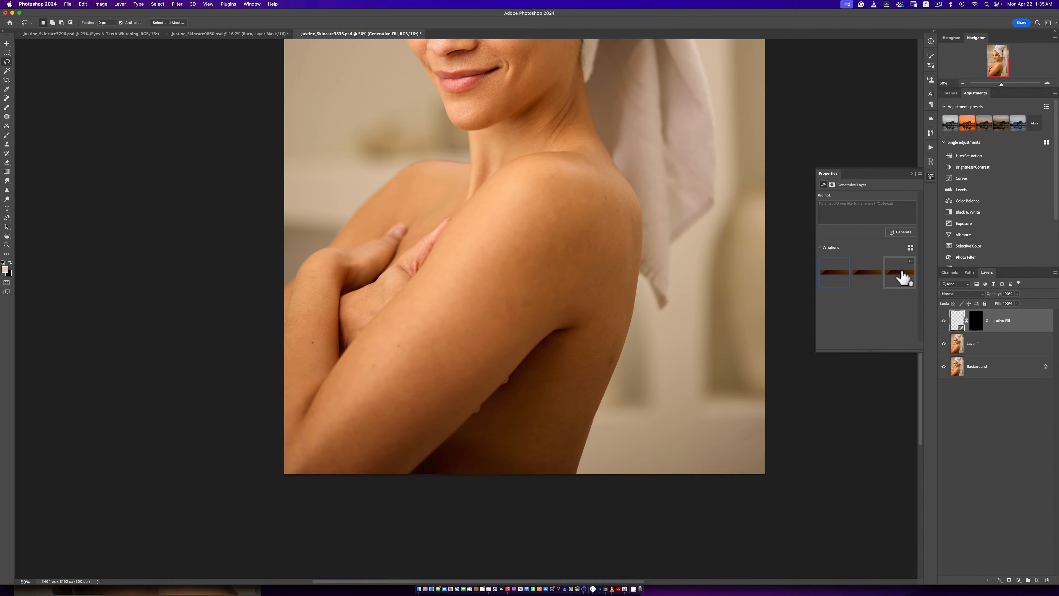
pyautogui.click(899, 277)
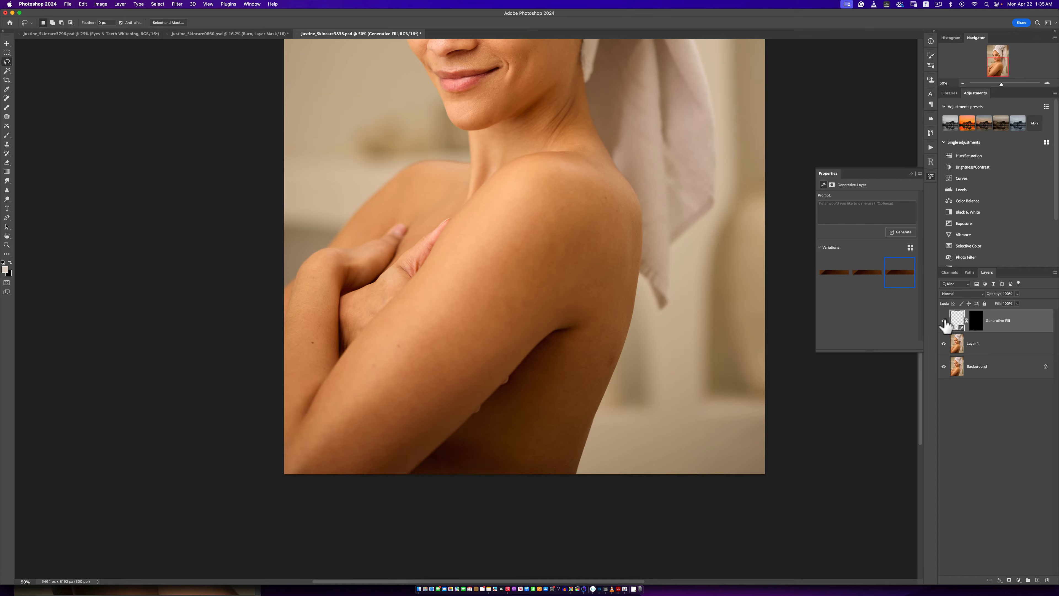
pyautogui.click(866, 278)
pyautogui.click(943, 320)
pyautogui.click(943, 320)
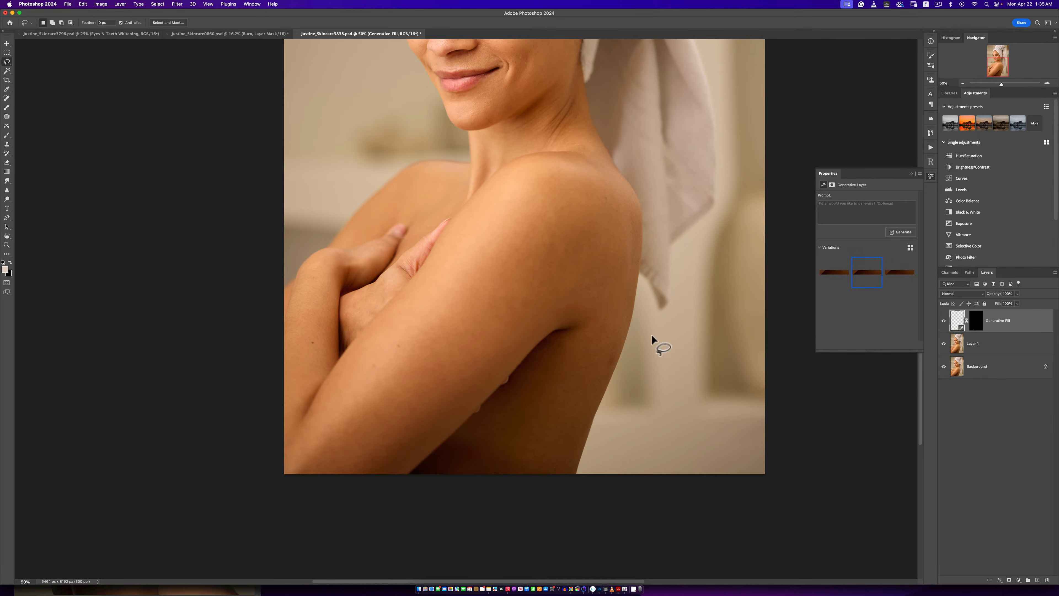
pyautogui.click(843, 287)
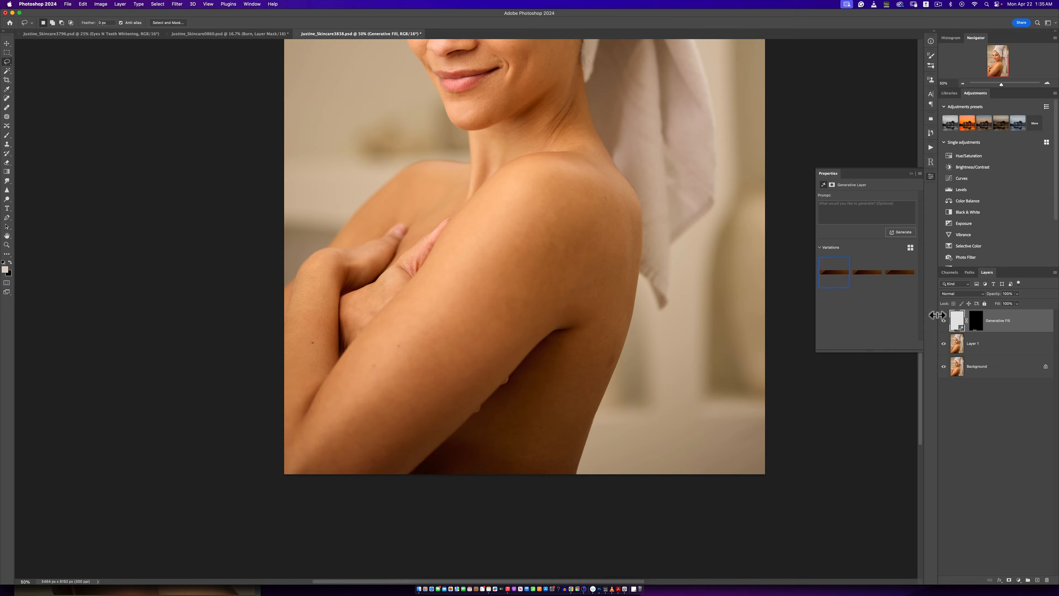
pyautogui.click(943, 321)
# Merge the Generative Fill layer with Layer 1.
pyautogui.click(992, 350)
pyautogui.keyDown('shift'); pyautogui.click(1007, 329); pyautogui.keyUp('shift')
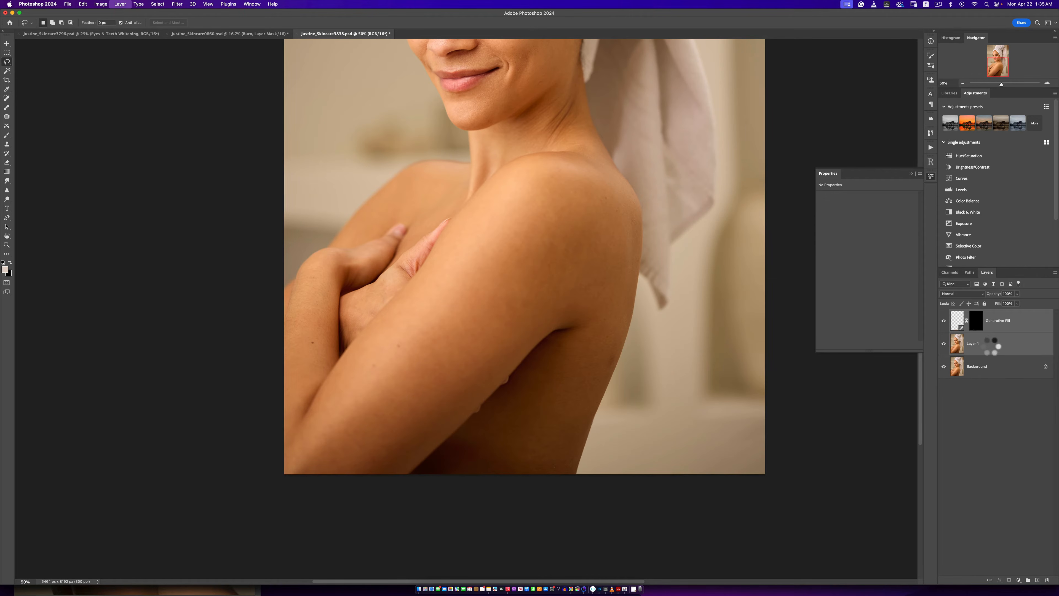
pyautogui.press('super+e')
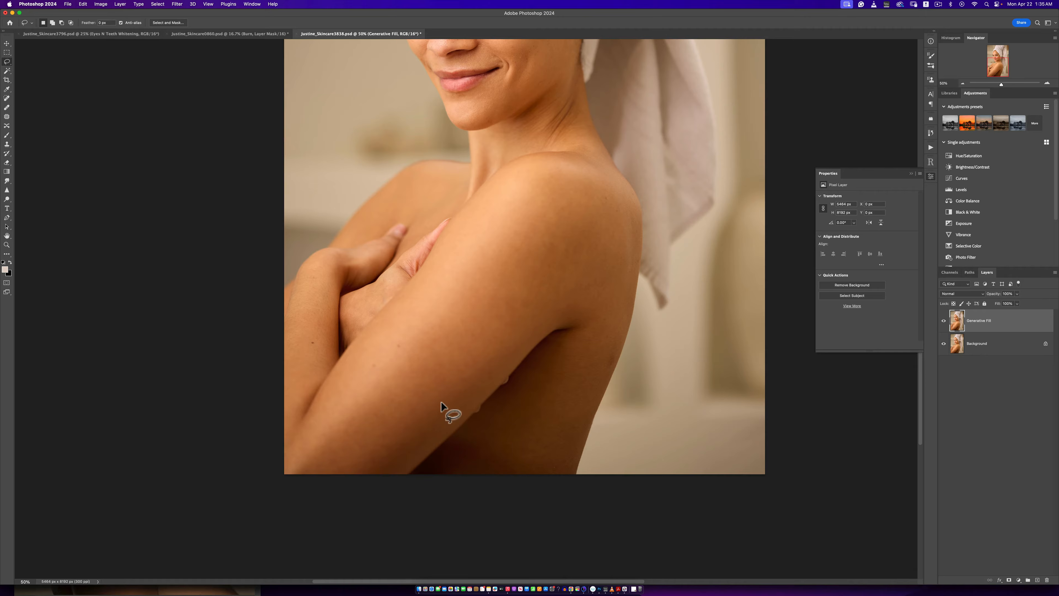
# Examine the whole portrait, then the face, shoulder and arm at closer magnification.
pyautogui.press('z')
pyautogui.keyDown('alt'); pyautogui.click(541, 373); pyautogui.keyUp('alt')
pyautogui.keyDown('alt'); pyautogui.click(518, 387); pyautogui.keyUp('alt')
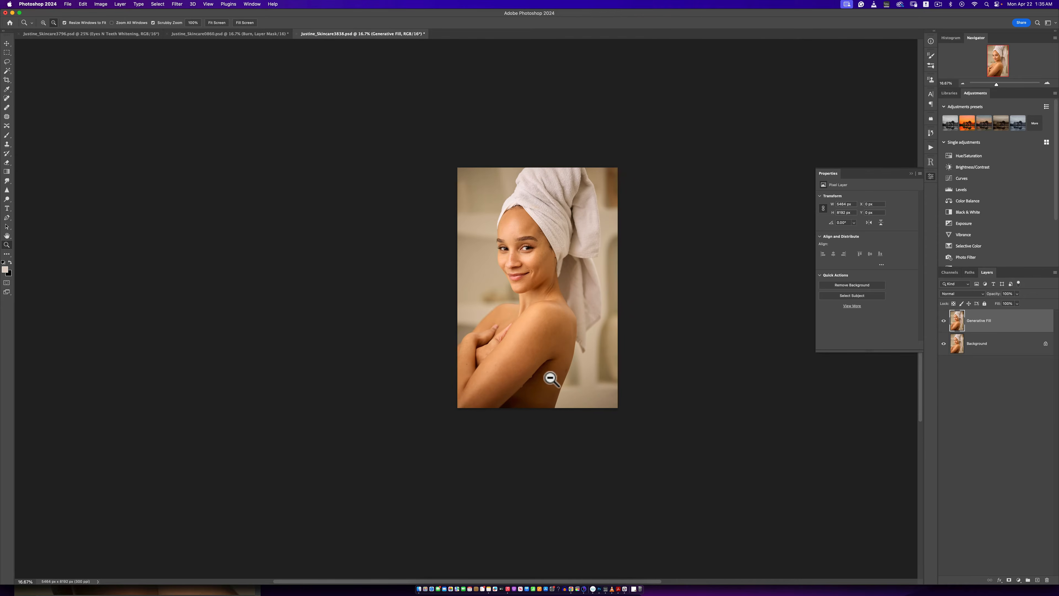
pyautogui.click(525, 249)
pyautogui.doubleClick(526, 250)
pyautogui.press('l')
pyautogui.press('z')
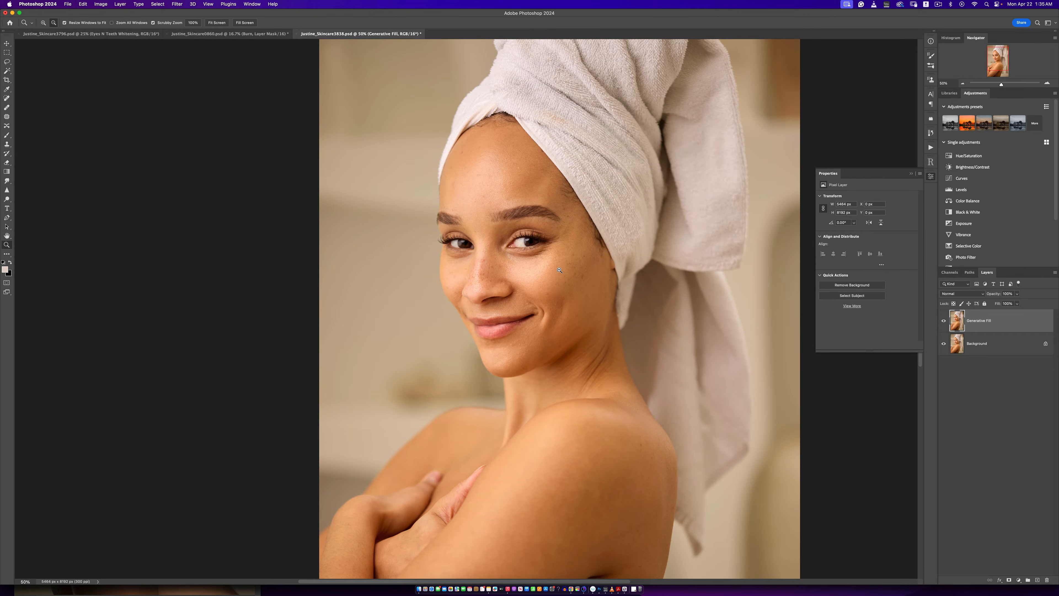
pyautogui.click(503, 427)
pyautogui.click(518, 428)
pyautogui.click(517, 428)
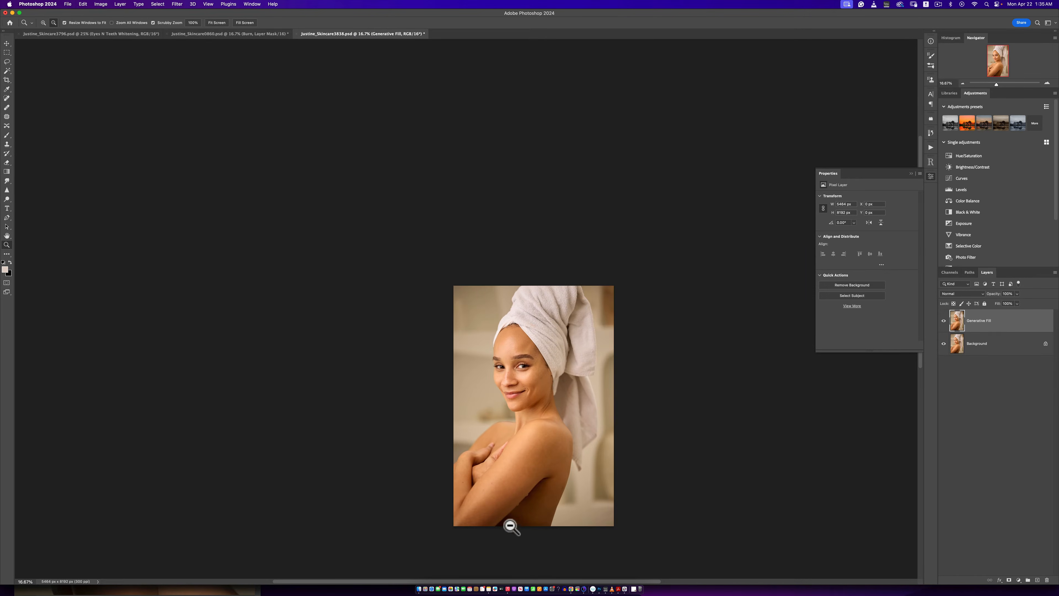
pyautogui.click(535, 477)
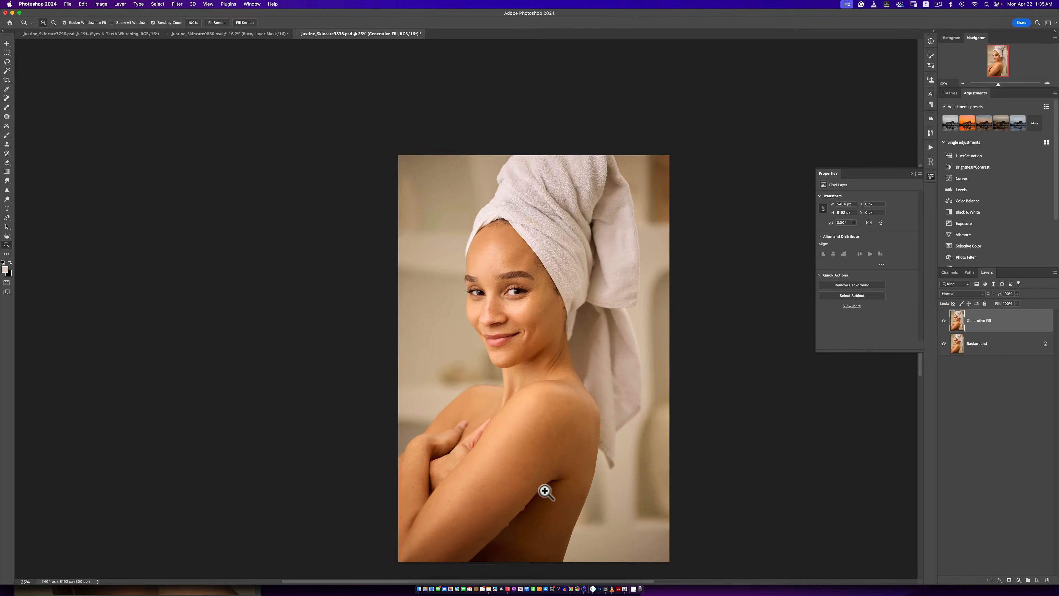
pyautogui.scroll(-5, 559, 447)
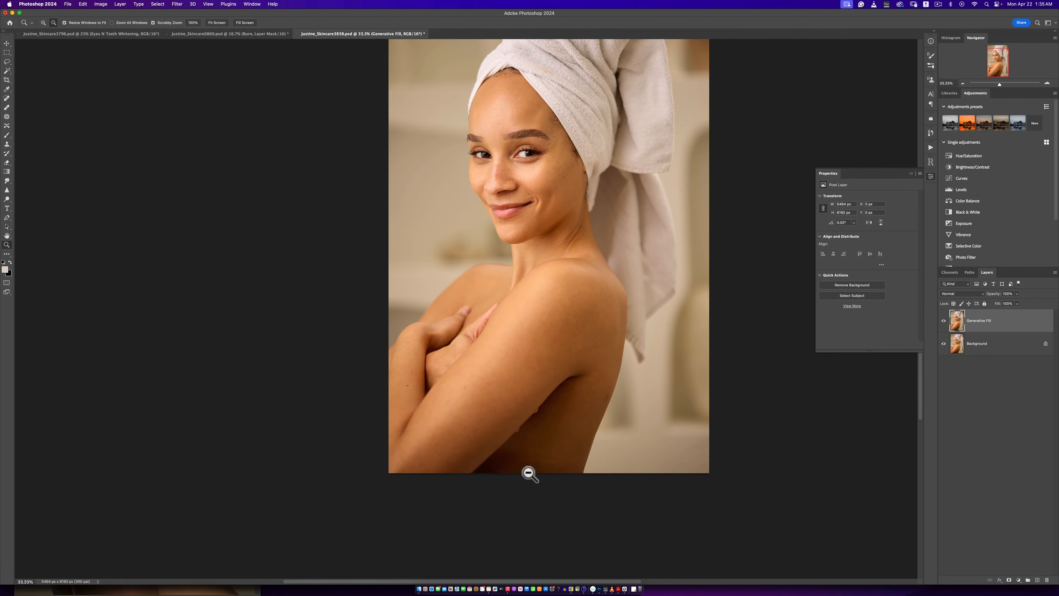
pyautogui.keyDown('alt'); pyautogui.click(571, 317); pyautogui.keyUp('alt')
pyautogui.click(565, 297)
pyautogui.click(568, 287)
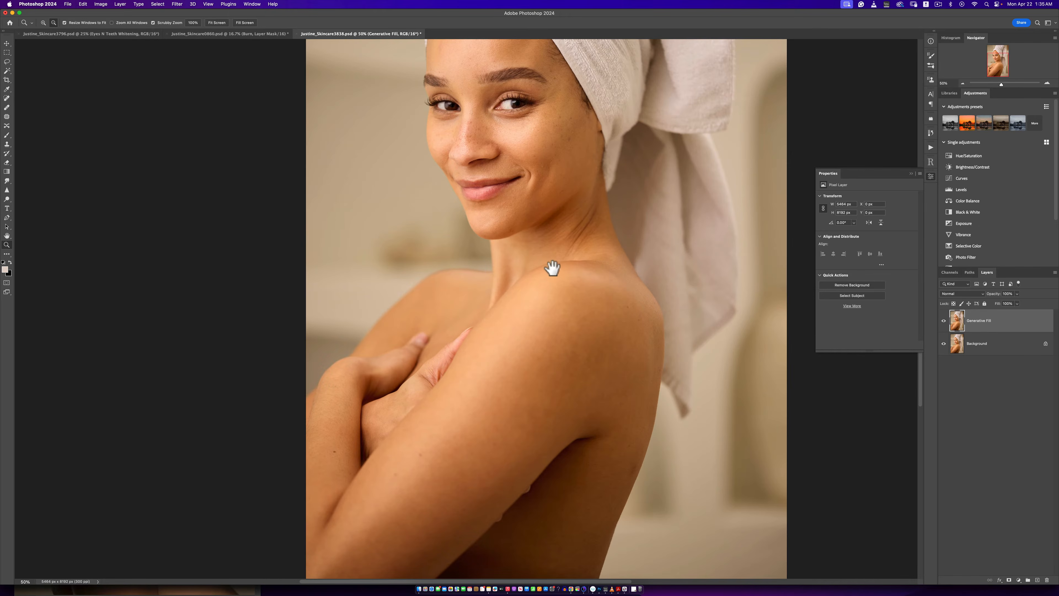
pyautogui.moveTo(551, 267); pyautogui.dragTo(556, 380)
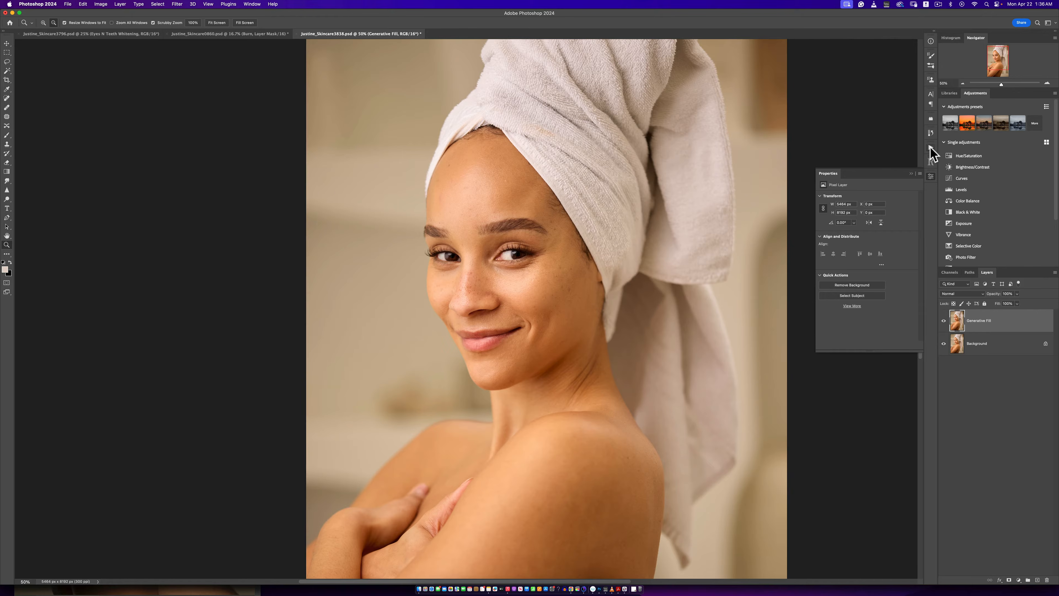
# Run the BEAUTY RETOUCH | PM action and expand the layer group it creates.
pyautogui.click(930, 147)
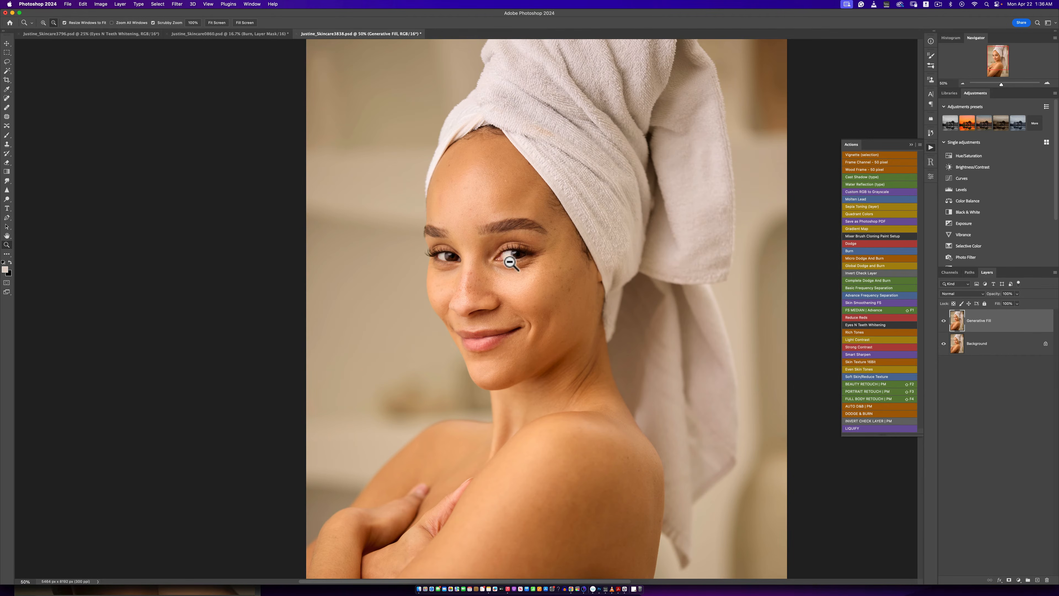
pyautogui.scroll(2, 522, 293)
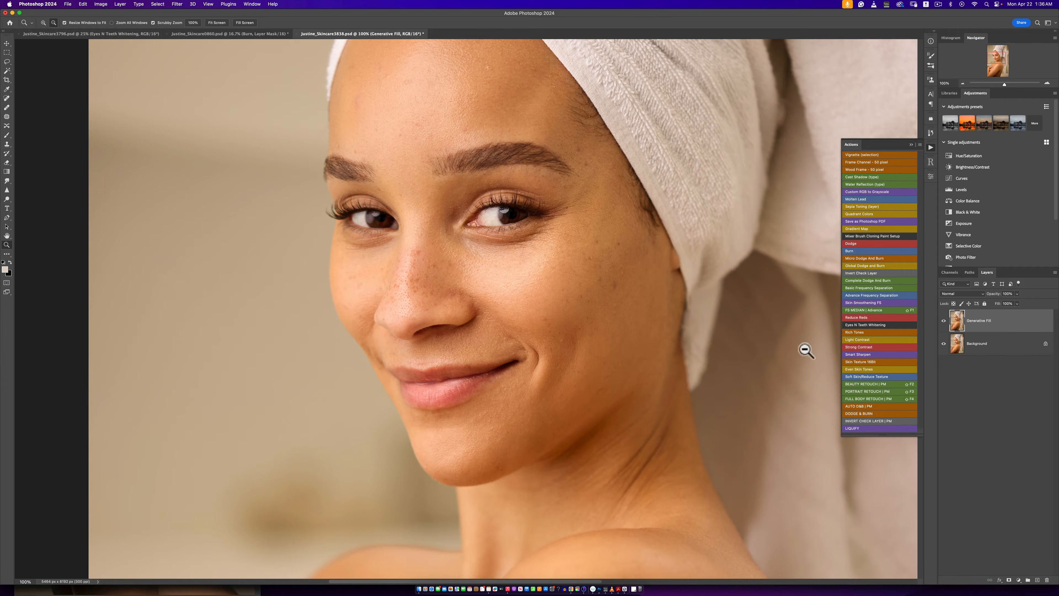
pyautogui.click(851, 384)
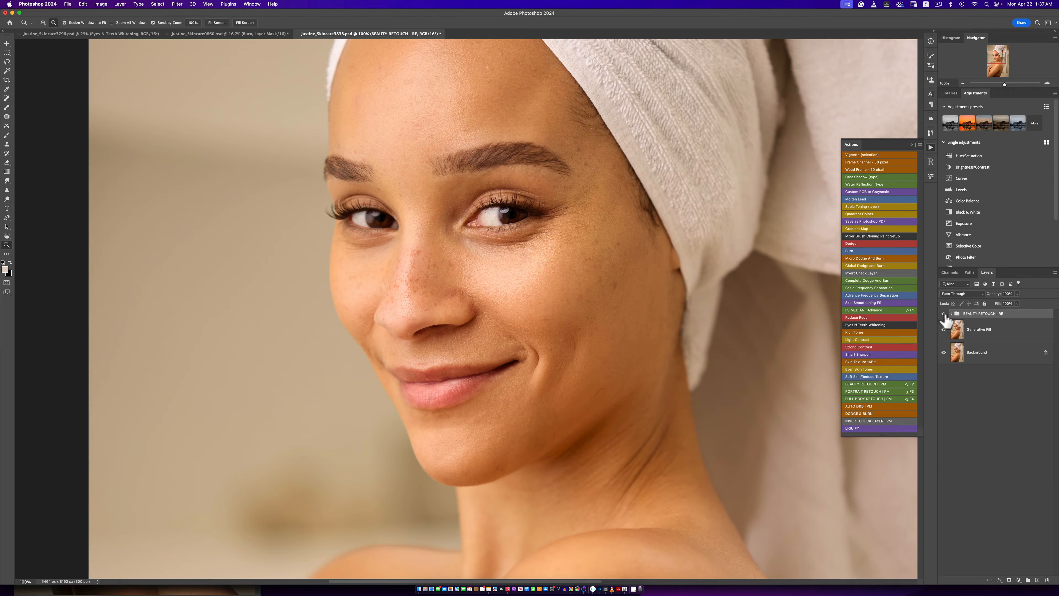
pyautogui.click(951, 314)
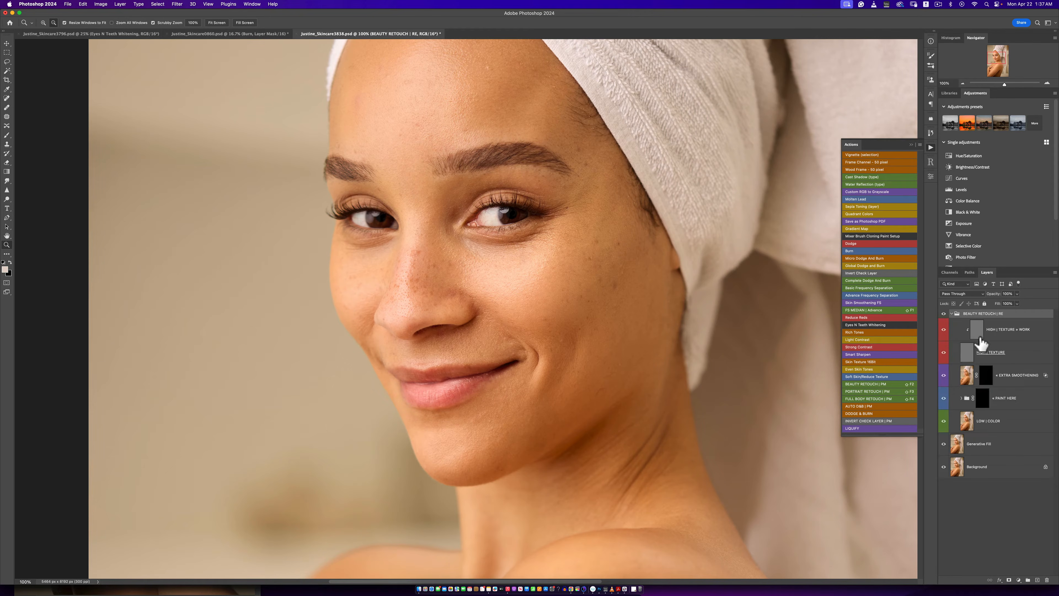
# Clone Stamp the blemish on the forehead above the brows on the HIGH | TEXTURE + WORK layer.
pyautogui.click(979, 338)
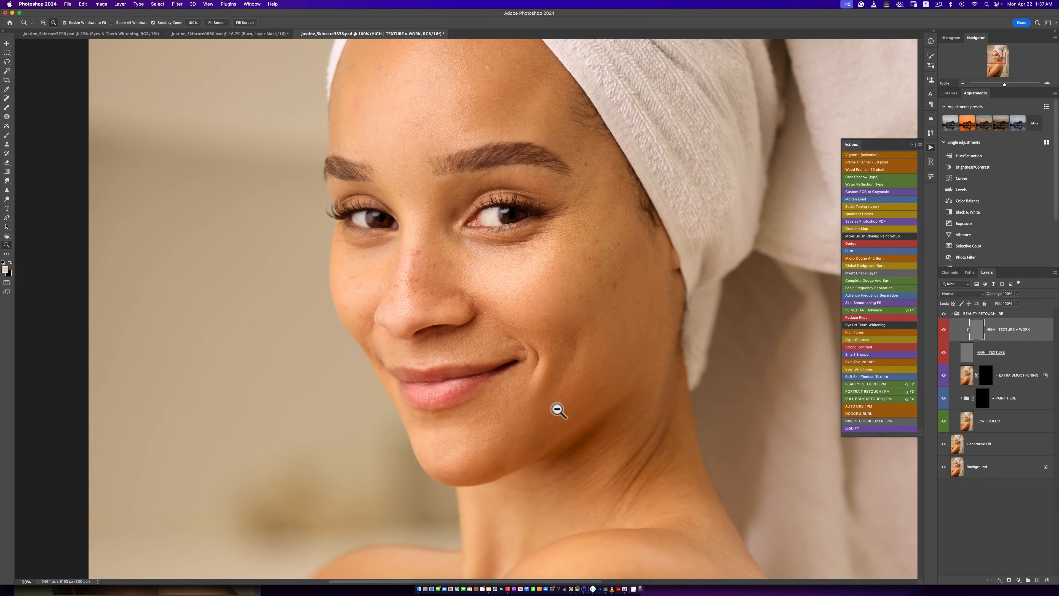
pyautogui.press('s')
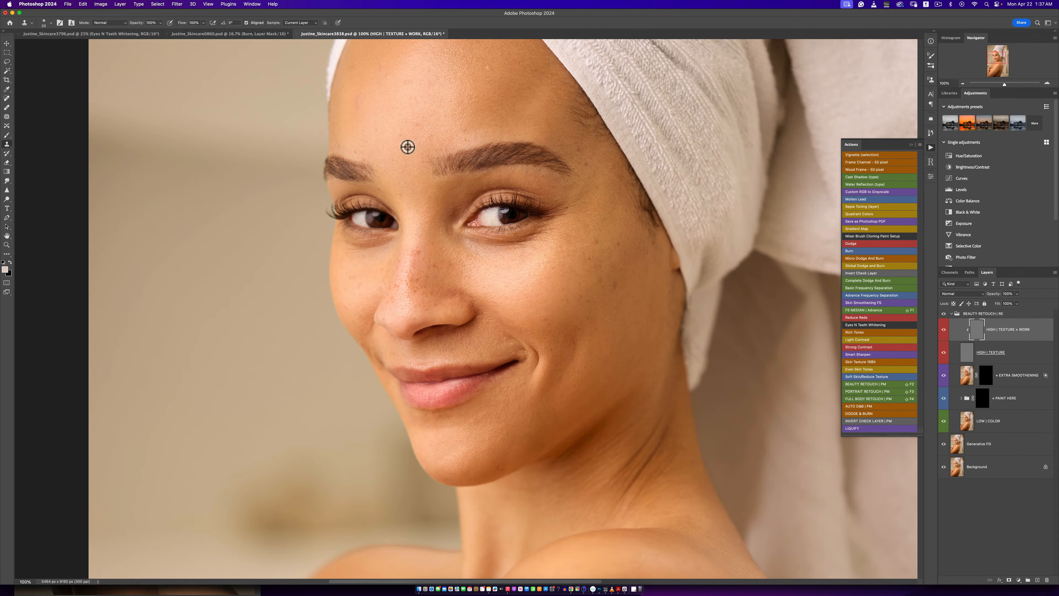
pyautogui.scroll(5, 458, 137)
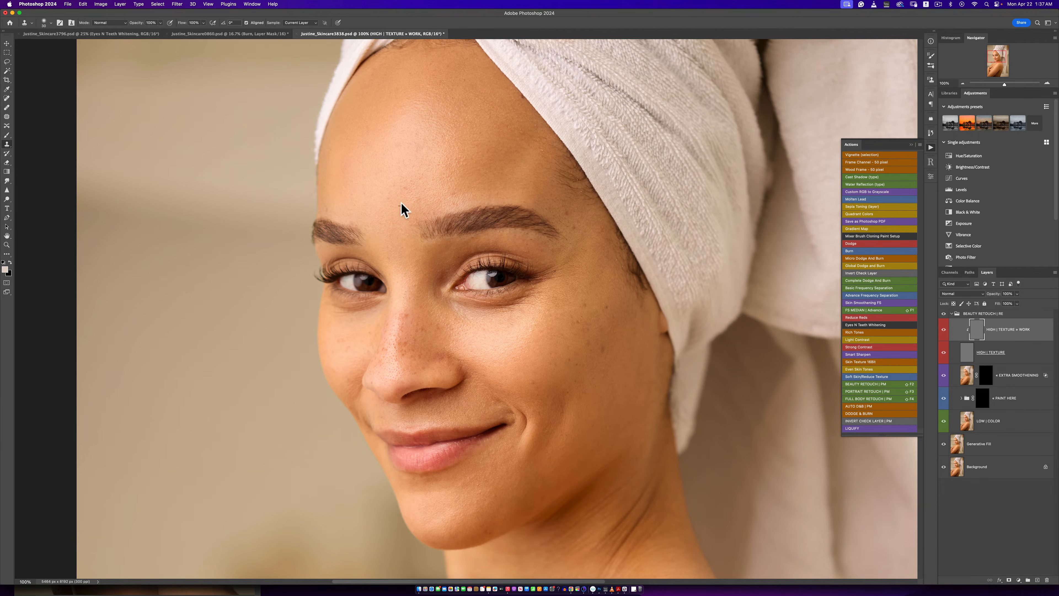
pyautogui.click(405, 188)
pyautogui.moveTo(512, 378); pyautogui.dragTo(506, 265)
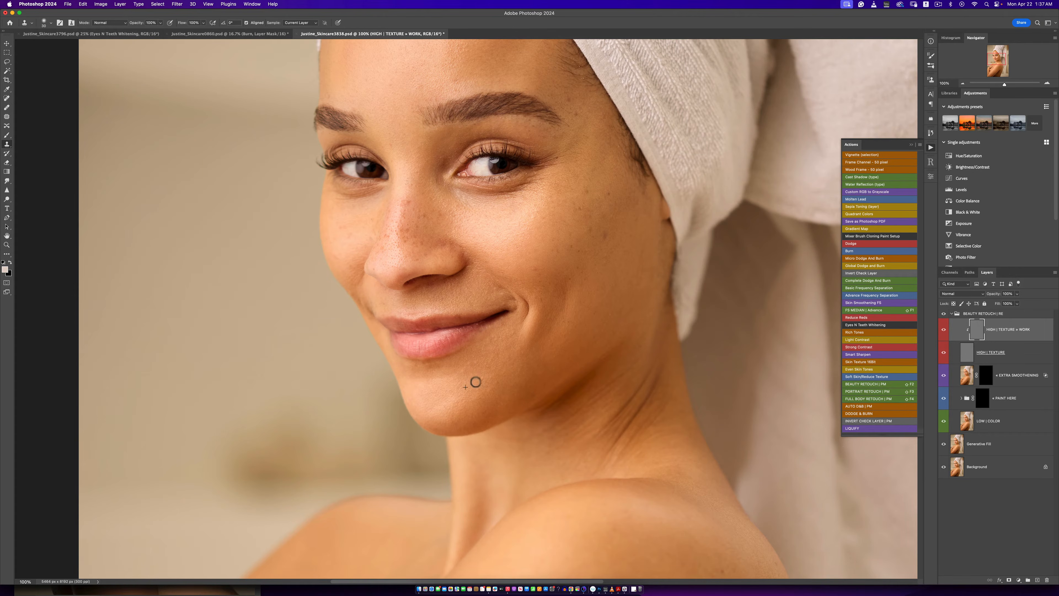
# Clone clean skin texture over the marks between the outer eyebrow and the hairline.
pyautogui.press('z')
pyautogui.keyDown('alt'); pyautogui.click(607, 300); pyautogui.keyUp('alt')
pyautogui.keyDown('alt'); pyautogui.click(608, 299); pyautogui.keyUp('alt')
pyautogui.keyDown('alt'); pyautogui.click(607, 301); pyautogui.keyUp('alt')
pyautogui.click(613, 297)
pyautogui.press('s')
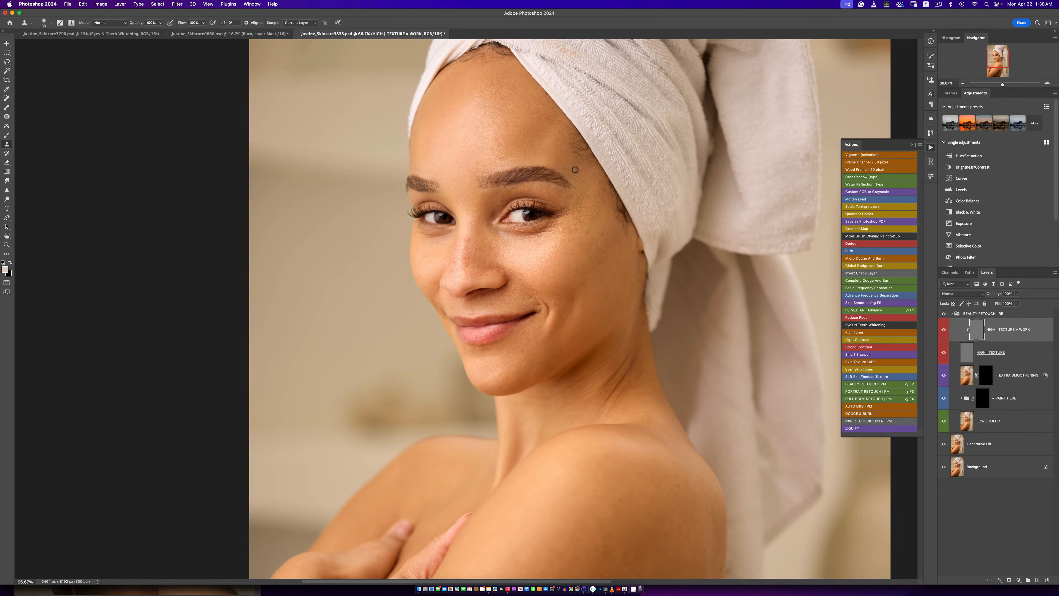
pyautogui.keyDown('alt'); pyautogui.click(576, 176); pyautogui.keyUp('alt')
pyautogui.moveTo(566, 169); pyautogui.dragTo(571, 163)
# Clone out the small dark spot on the front upper arm using nearby skin texture.
pyautogui.press('z')
pyautogui.keyDown('alt'); pyautogui.click(581, 334); pyautogui.keyUp('alt')
pyautogui.keyDown('alt'); pyautogui.click(581, 334); pyautogui.keyUp('alt')
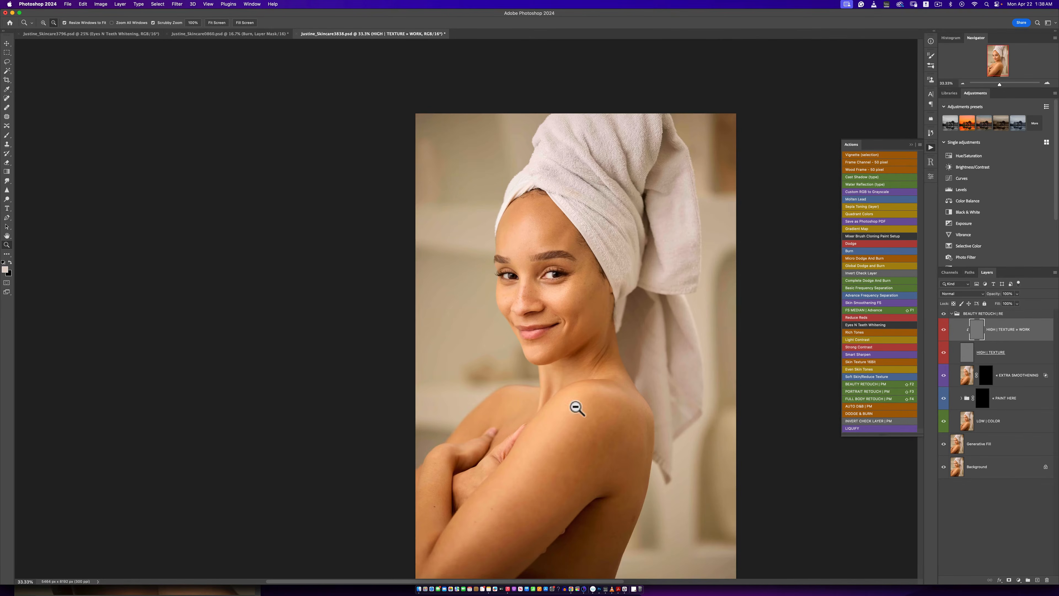
pyautogui.click(549, 478)
pyautogui.press('s')
pyautogui.moveTo(553, 475); pyautogui.dragTo(589, 355)
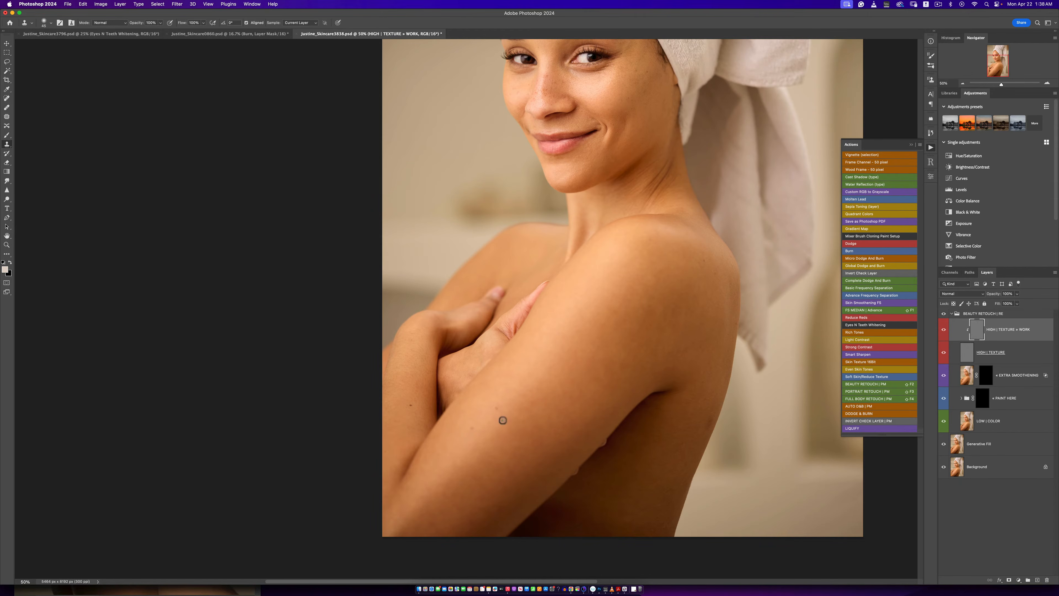
pyautogui.keyDown('alt'); pyautogui.click(482, 414); pyautogui.keyUp('alt')
pyautogui.click(496, 409)
pyautogui.scroll(5, 608, 292)
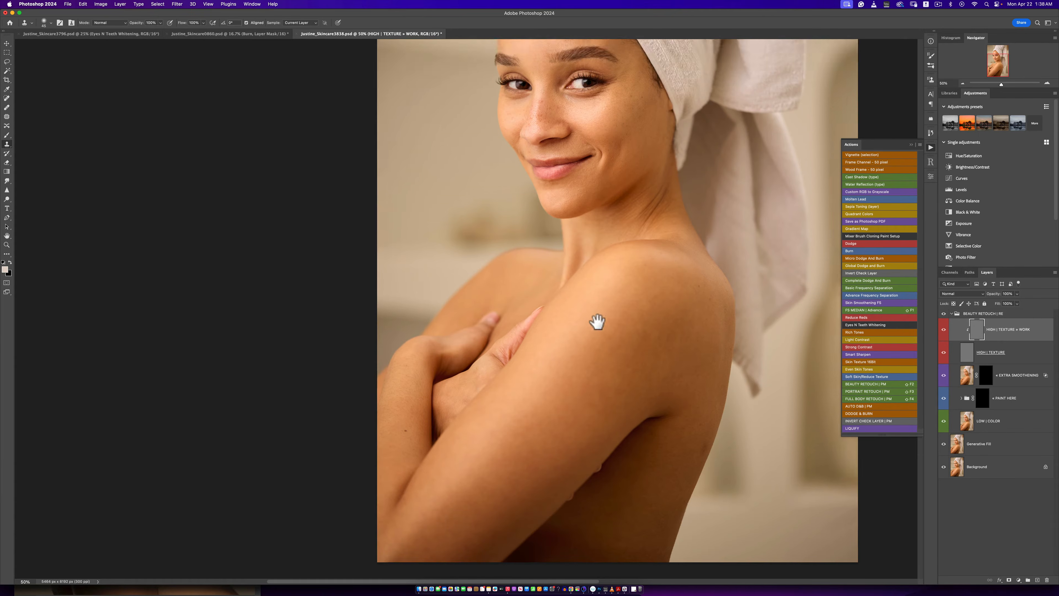
# Clone smooth skin texture over the blemishes on the chin below the lower lip.
pyautogui.keyDown('super'); pyautogui.click(569, 247); pyautogui.keyUp('super')
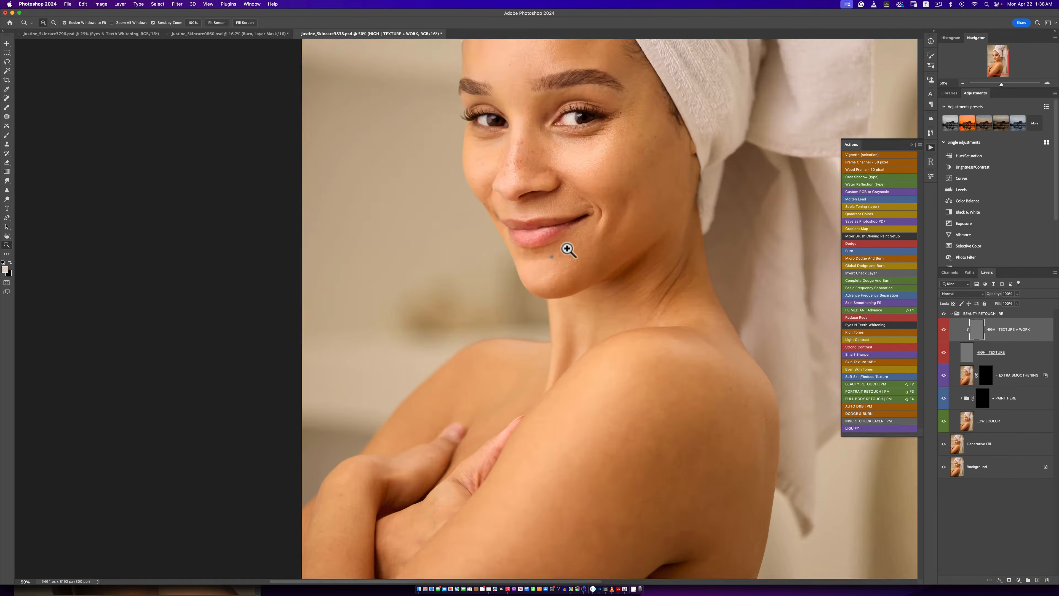
pyautogui.keyDown('super'); pyautogui.click(569, 247); pyautogui.keyUp('super')
pyautogui.keyDown('super'); pyautogui.click(570, 248); pyautogui.keyUp('super')
pyautogui.keyDown('alt'); pyautogui.click(544, 279); pyautogui.keyUp('alt')
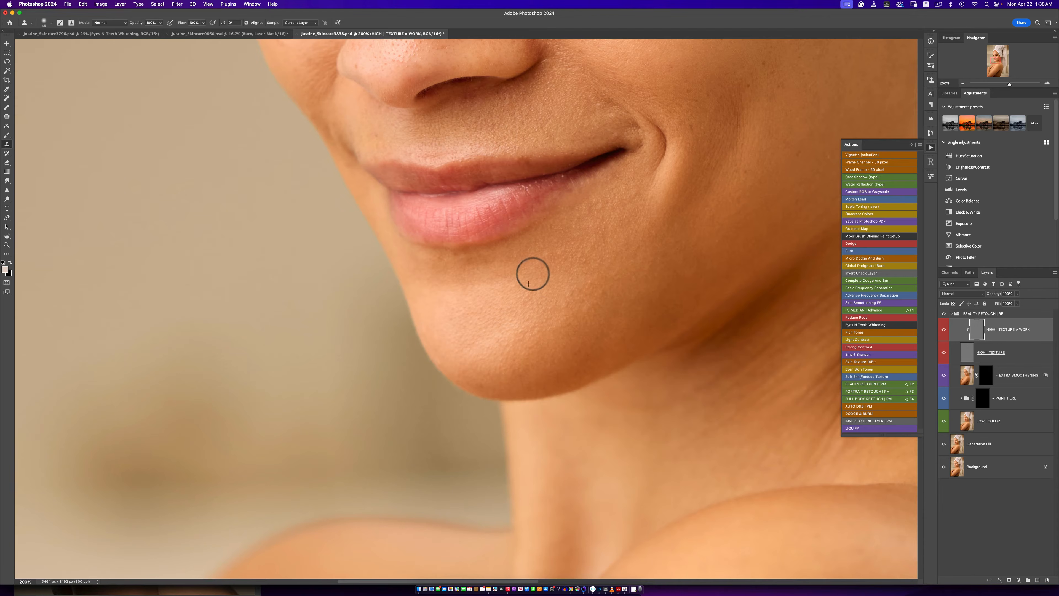
pyautogui.click(532, 274)
pyautogui.keyDown('alt'); pyautogui.click(568, 276); pyautogui.keyUp('alt')
pyautogui.click(595, 271)
# Reduce the Clone Stamp brush size and clean up the skin texture on the temple beside the nearer eye.
pyautogui.keyDown('alt'); pyautogui.click(625, 256); pyautogui.keyUp('alt')
pyautogui.keyDown('alt'); pyautogui.click(636, 252); pyautogui.keyUp('alt')
pyautogui.keyDown('alt'); pyautogui.click(646, 249); pyautogui.keyUp('alt')
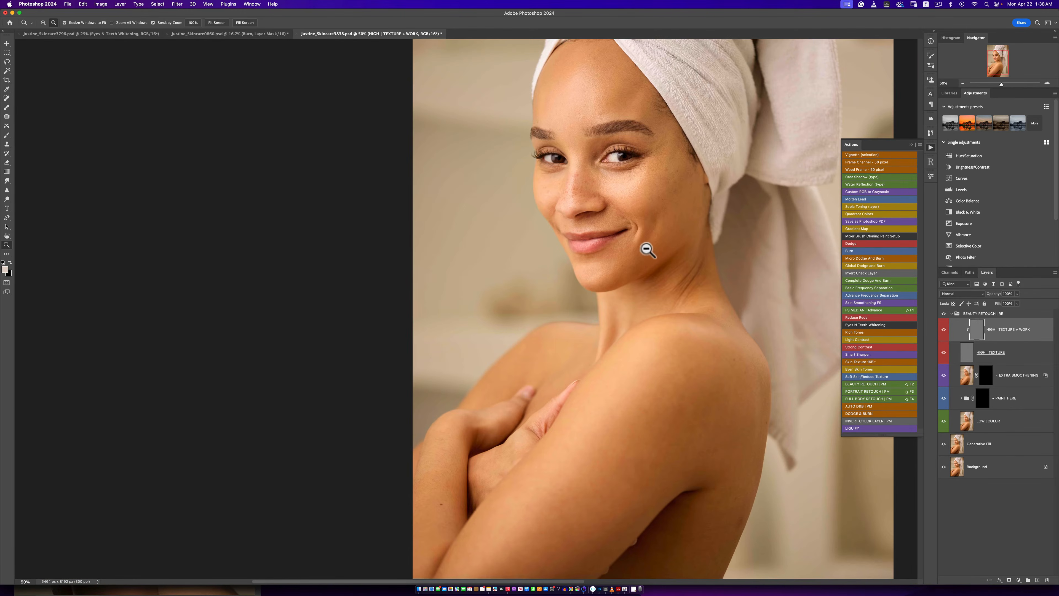
pyautogui.keyDown('alt'); pyautogui.click(648, 221); pyautogui.keyUp('alt')
pyautogui.keyDown('super'); pyautogui.click(633, 163); pyautogui.keyUp('super')
pyautogui.keyDown('super'); pyautogui.click(633, 164); pyautogui.keyUp('super')
pyautogui.keyDown('super'); pyautogui.click(633, 164); pyautogui.keyUp('super')
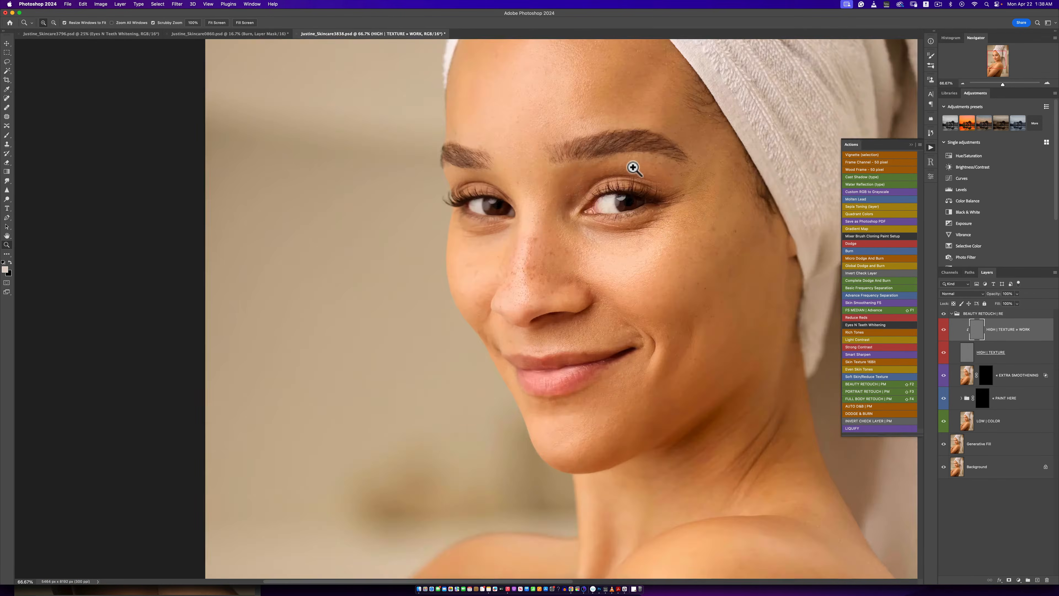
pyautogui.keyDown('super'); pyautogui.click(633, 165); pyautogui.keyUp('super')
pyautogui.keyDown('super'); pyautogui.click(638, 179); pyautogui.keyUp('super')
pyautogui.moveTo(676, 199); pyautogui.dragTo(571, 244)
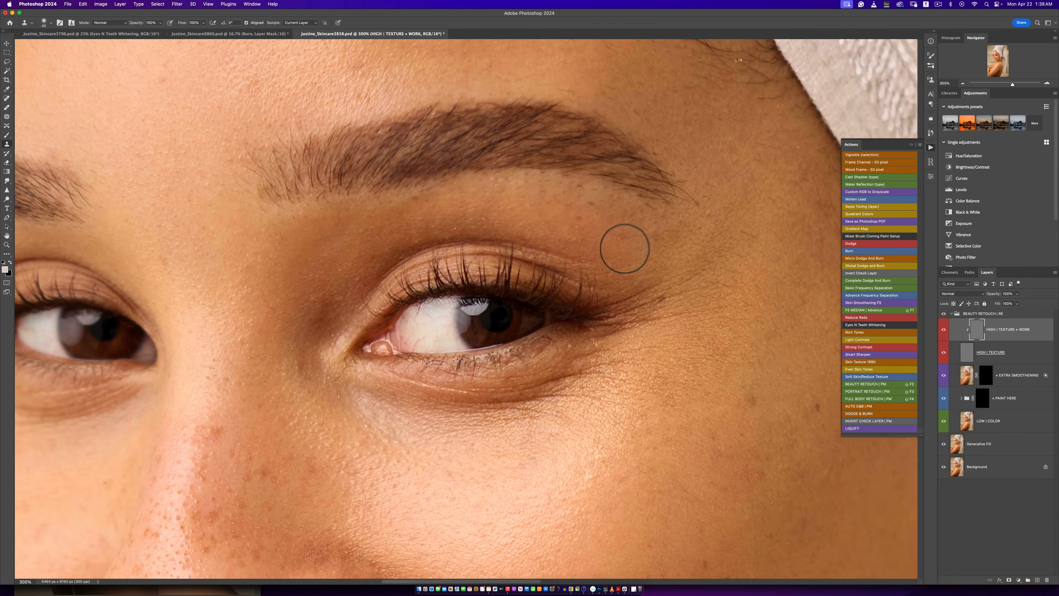
pyautogui.press('[')
pyautogui.press('[')
pyautogui.press('[')
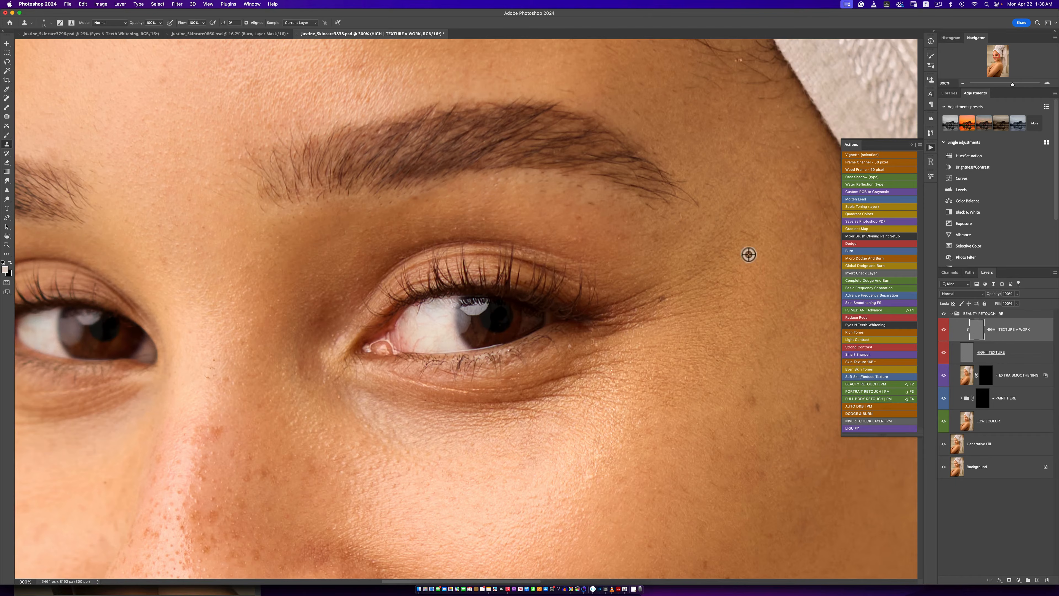
pyautogui.keyDown('alt'); pyautogui.click(749, 291); pyautogui.keyUp('alt')
pyautogui.click(722, 279)
# Clone out stray hairs beneath the nearer eyebrow and beside the inner end of the other eyebrow.
pyautogui.keyDown('alt'); pyautogui.click(584, 215); pyautogui.keyUp('alt')
pyautogui.click(591, 203)
pyautogui.click(561, 204)
pyautogui.click(217, 205)
pyautogui.keyDown('alt'); pyautogui.click(113, 180); pyautogui.keyUp('alt')
pyautogui.moveTo(101, 168); pyautogui.dragTo(107, 187)
# Clone over the bright specks among the fine hairs at the temple beside the towel.
pyautogui.moveTo(232, 180); pyautogui.dragTo(264, 352)
pyautogui.moveTo(288, 285); pyautogui.dragTo(188, 201)
pyautogui.moveTo(256, 214); pyautogui.dragTo(249, 232)
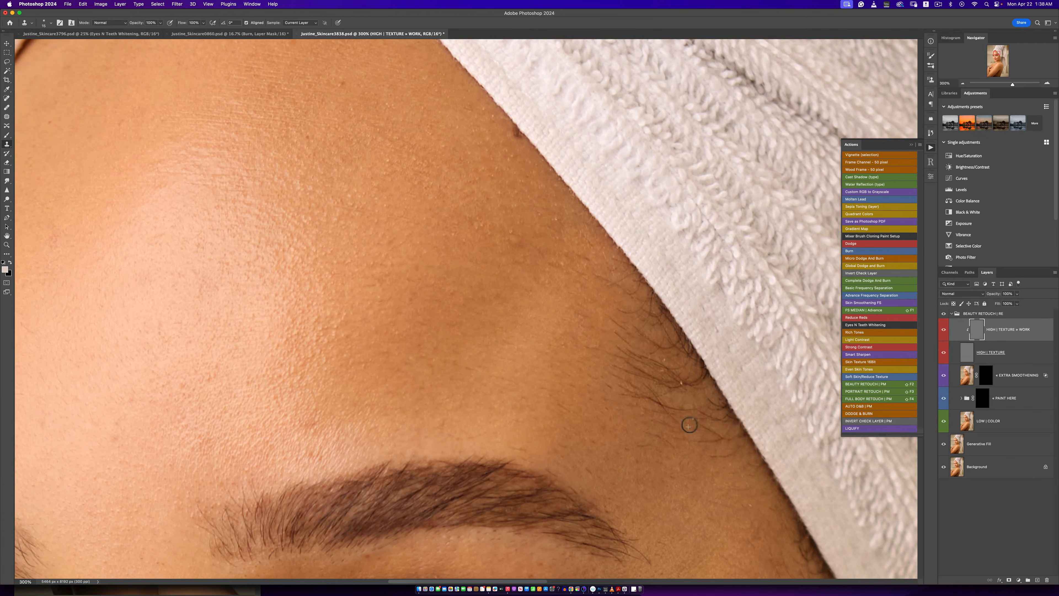
pyautogui.click(693, 418)
pyautogui.keyDown('alt'); pyautogui.click(675, 387); pyautogui.keyUp('alt')
pyautogui.moveTo(681, 382); pyautogui.dragTo(665, 378)
# Clone away the stray marks on the forehead just above the farther eyebrow and review the whole portrait.
pyautogui.moveTo(462, 244); pyautogui.dragTo(560, 300)
pyautogui.moveTo(419, 298); pyautogui.dragTo(605, 206)
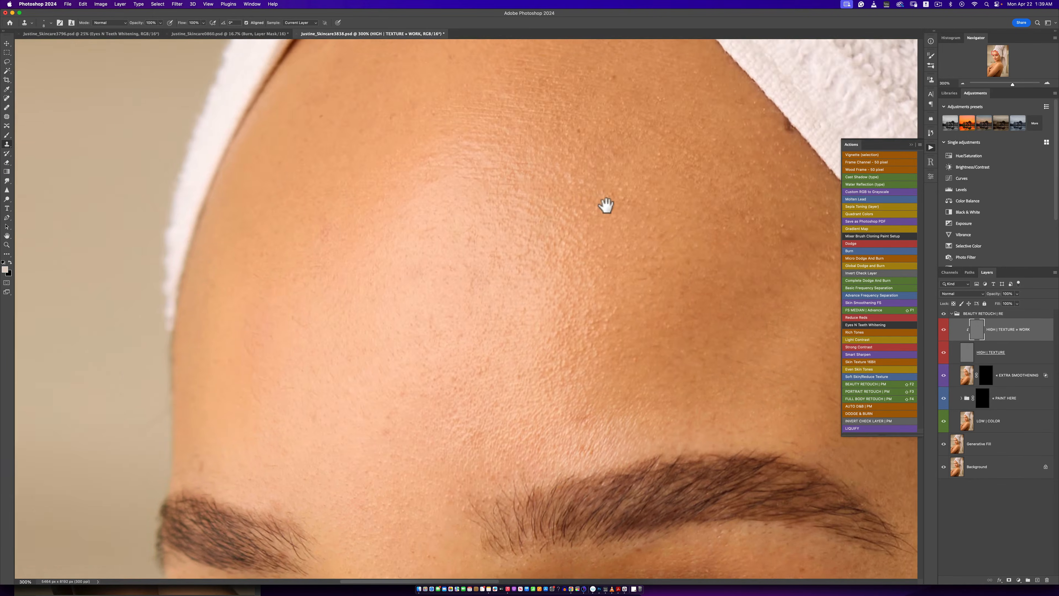
pyautogui.moveTo(593, 298); pyautogui.dragTo(551, 229)
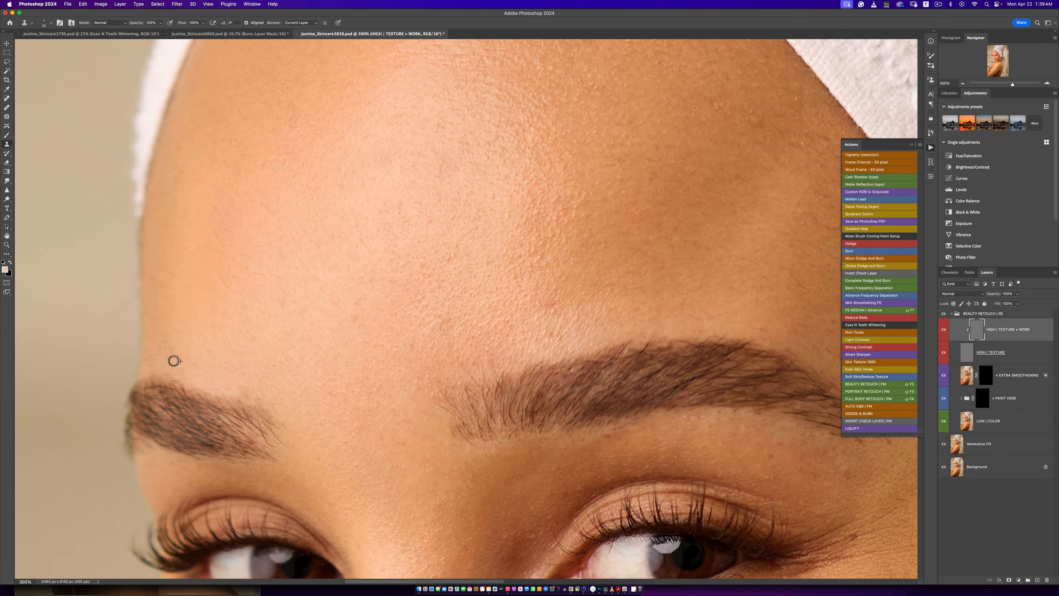
pyautogui.moveTo(168, 356); pyautogui.dragTo(184, 366)
pyautogui.keyDown('alt'); pyautogui.click(412, 366); pyautogui.keyUp('alt')
pyautogui.keyDown('alt'); pyautogui.click(423, 371); pyautogui.keyUp('alt')
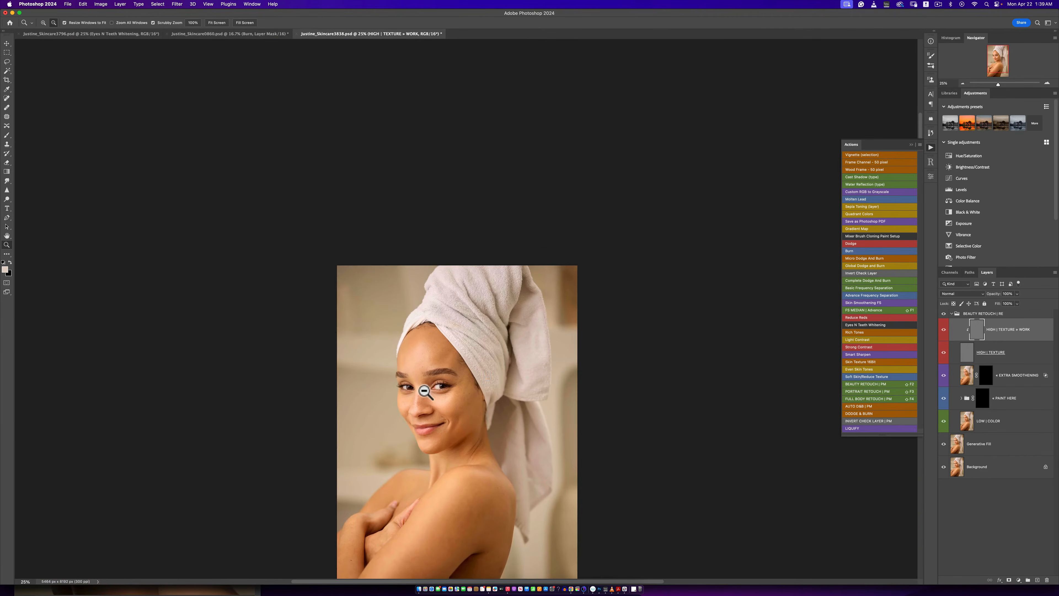
pyautogui.moveTo(451, 415); pyautogui.dragTo(498, 313)
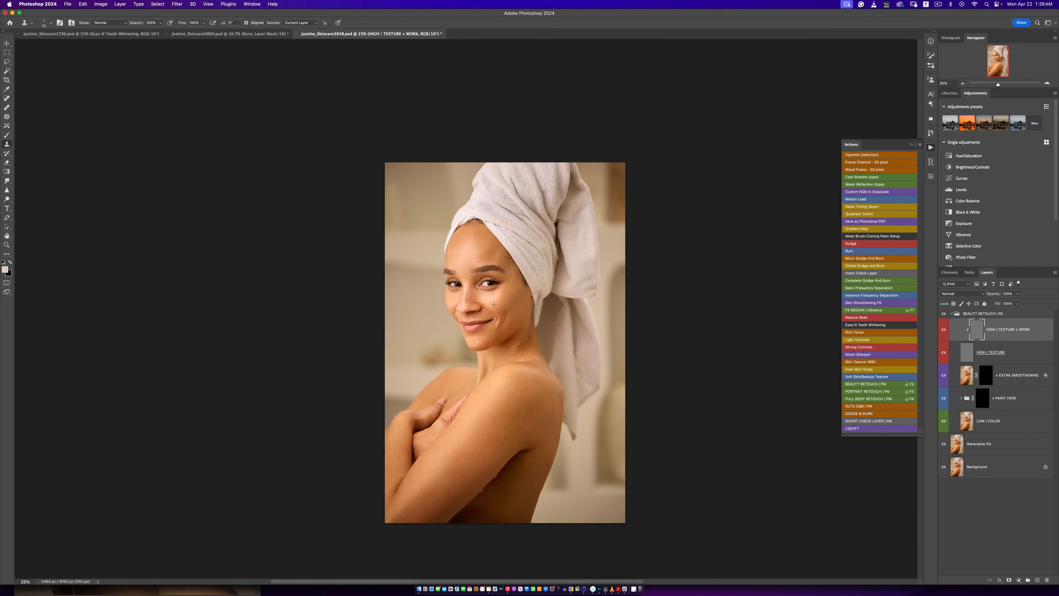
pyautogui.click(489, 330)
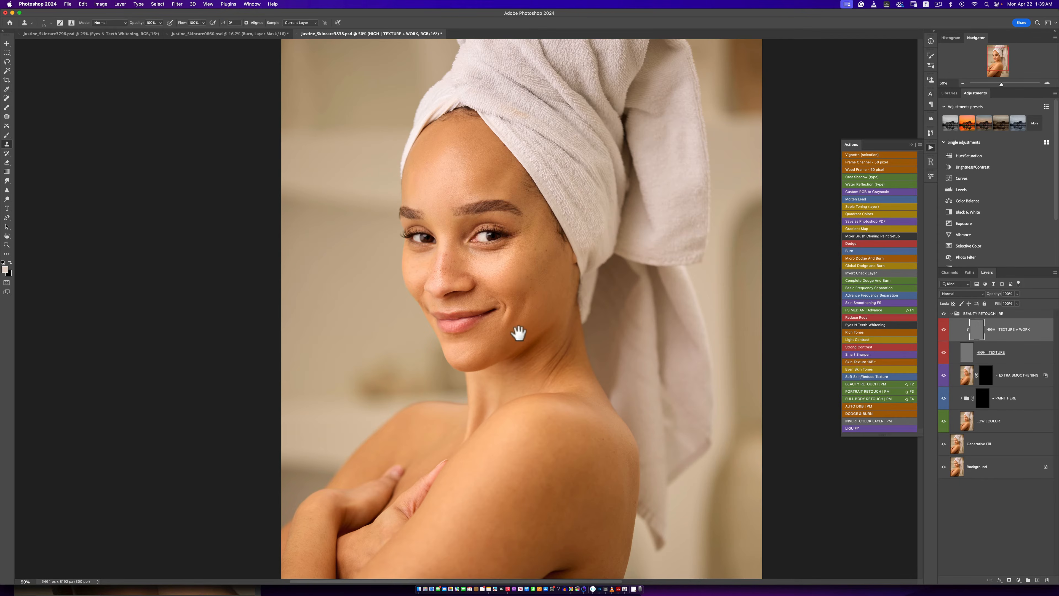
# Target the + PAINT HERE layer mask and set up the Brush tool with 21% flow for painting white.
pyautogui.click(982, 400)
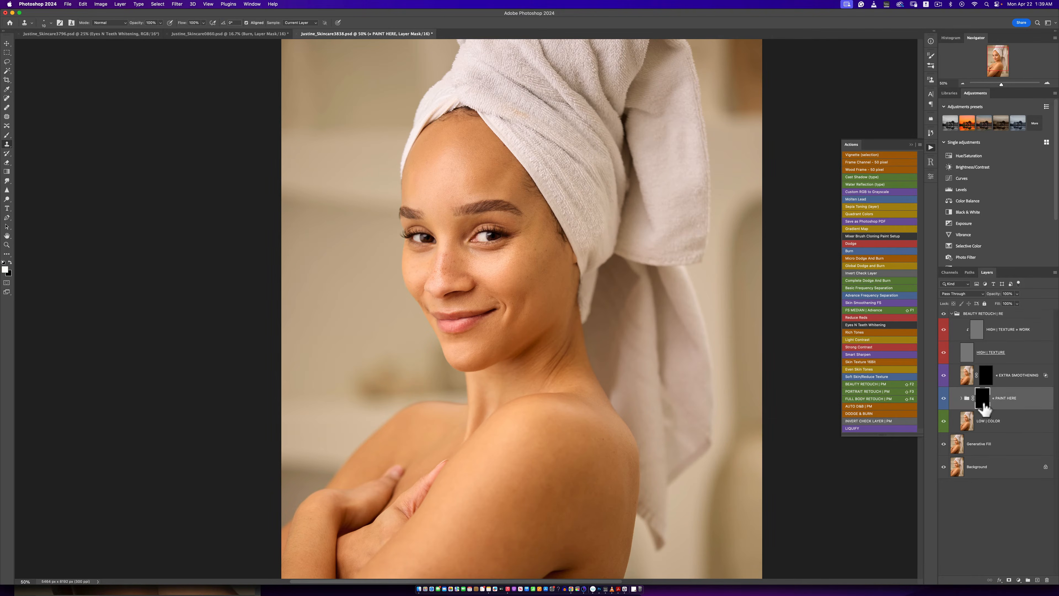
pyautogui.click(7, 135)
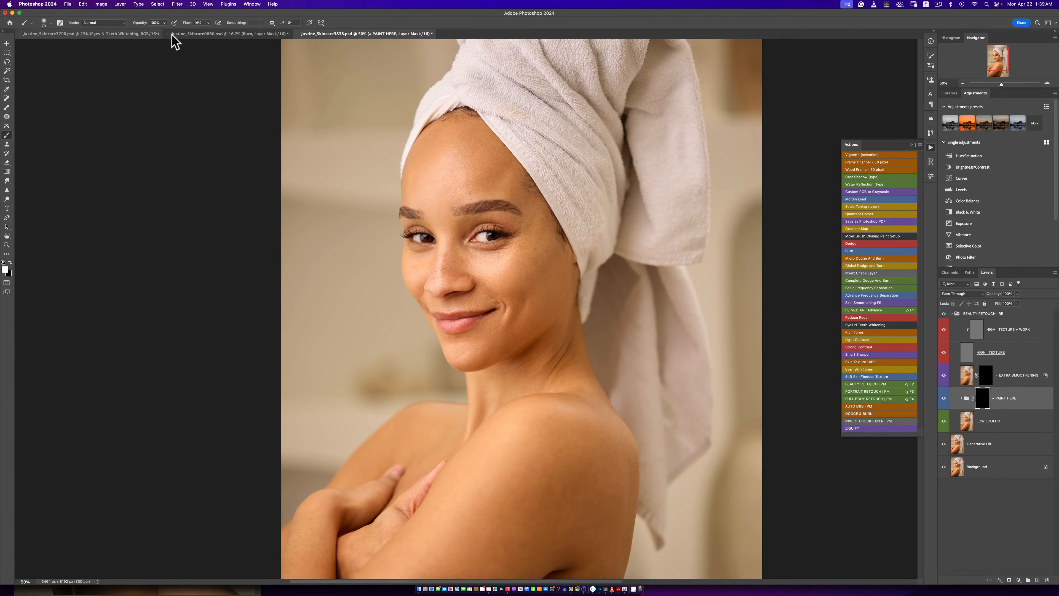
pyautogui.click(208, 23)
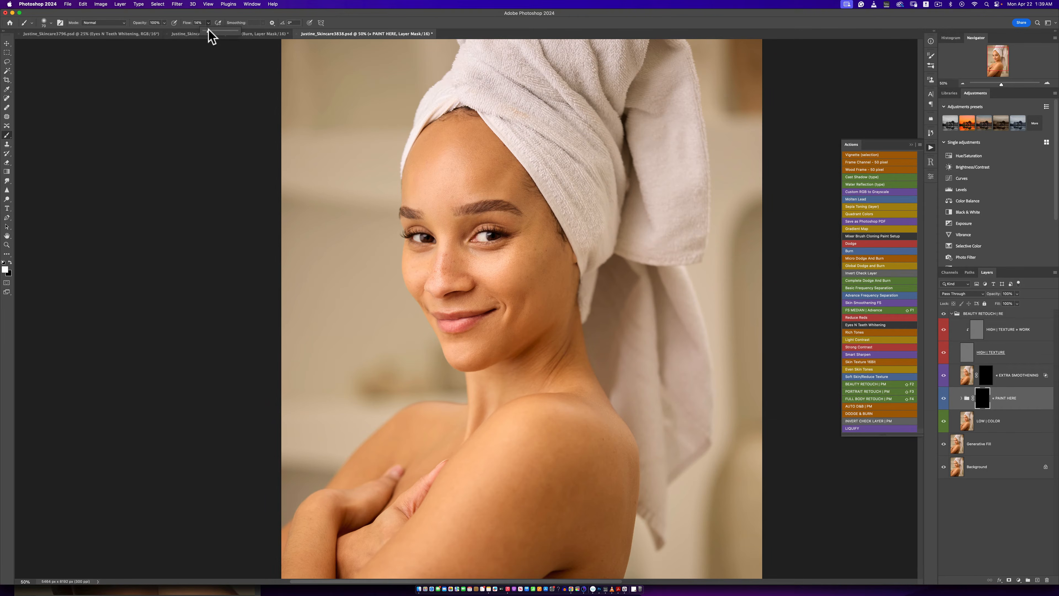
pyautogui.click(409, 24)
pyautogui.press('z')
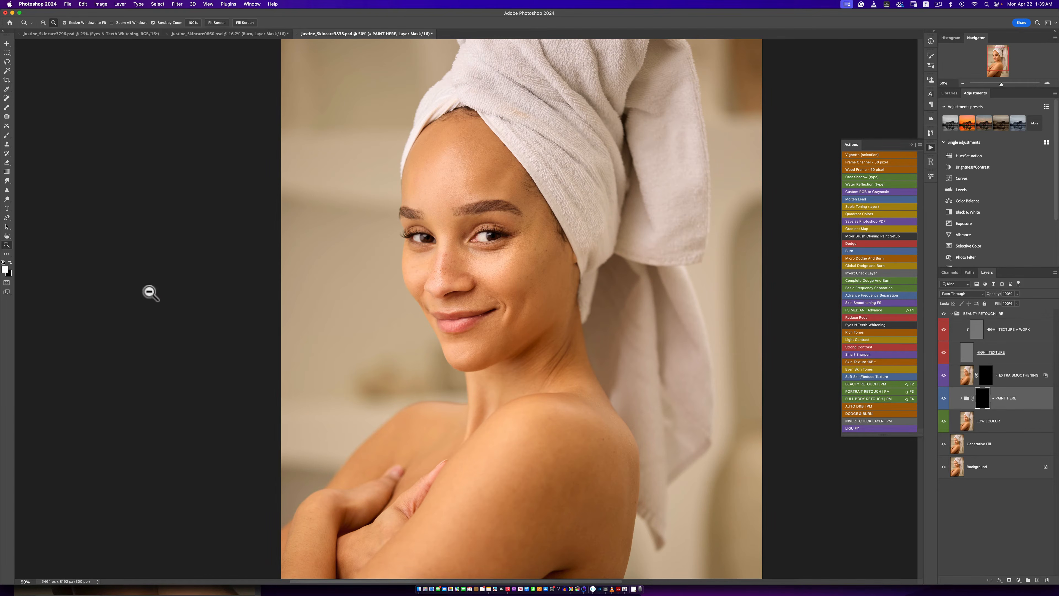
pyautogui.click(51, 284)
pyautogui.press('b')
pyautogui.moveTo(313, 300); pyautogui.dragTo(356, 247)
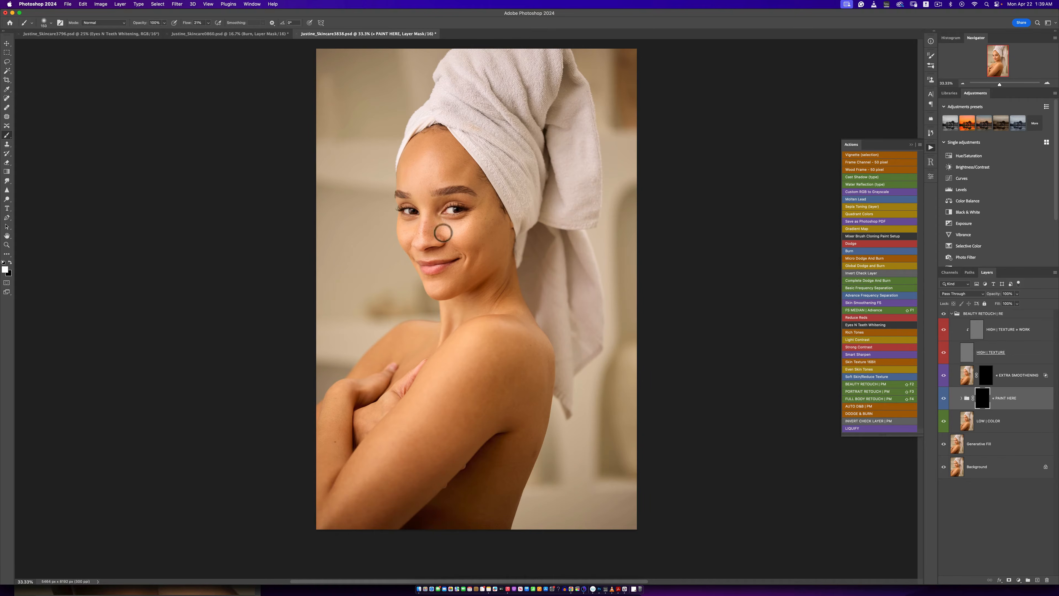
# Paint white on the + PAINT HERE mask over the facial skin, varying the brush size to fit each area.
pyautogui.press(']')
pyautogui.press(']')
pyautogui.press(']')
pyautogui.press('[')
pyautogui.press('[')
pyautogui.moveTo(451, 161)
pyautogui.mouseDown()
pyautogui.moveTo(467, 175)
pyautogui.moveTo(445, 150)
pyautogui.moveTo(409, 170)
pyautogui.moveTo(427, 142)
pyautogui.moveTo(461, 175)
pyautogui.mouseUp()
pyautogui.press('[')
pyautogui.moveTo(496, 219)
pyautogui.mouseDown()
pyautogui.moveTo(461, 233)
pyautogui.moveTo(484, 242)
pyautogui.moveTo(474, 276)
pyautogui.moveTo(443, 287)
pyautogui.moveTo(501, 256)
pyautogui.moveTo(437, 279)
pyautogui.moveTo(437, 289)
pyautogui.moveTo(449, 257)
pyautogui.moveTo(442, 234)
pyautogui.moveTo(468, 221)
pyautogui.moveTo(409, 227)
pyautogui.moveTo(406, 241)
pyautogui.moveTo(427, 268)
pyautogui.moveTo(439, 255)
pyautogui.moveTo(458, 260)
pyautogui.moveTo(429, 280)
pyautogui.moveTo(449, 276)
pyautogui.mouseUp()
pyautogui.press('[')
pyautogui.press('[')
pyautogui.press('[')
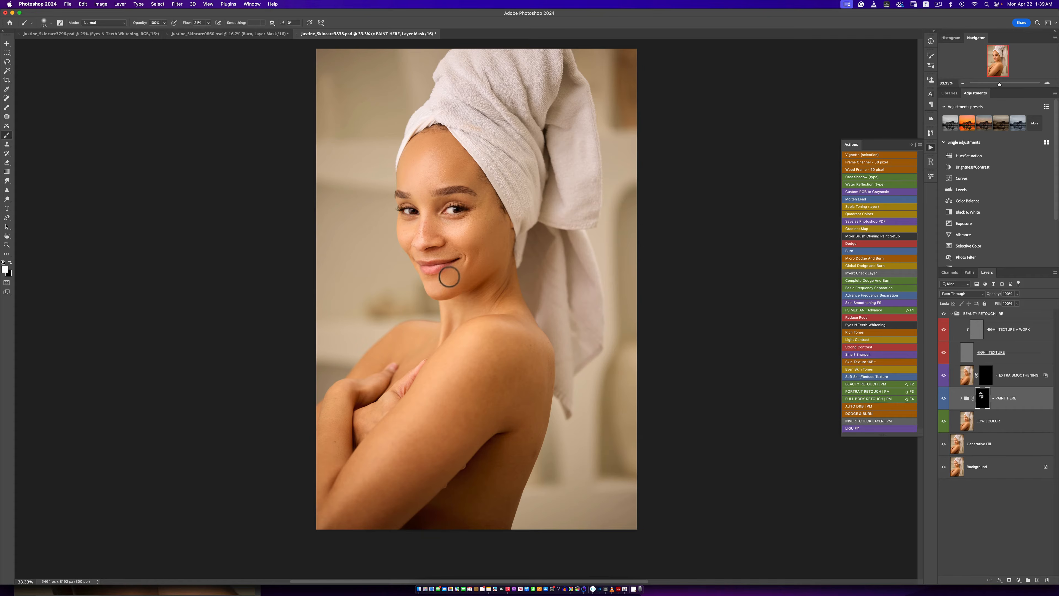
pyautogui.press(']')
pyautogui.press(']')
pyautogui.press(']')
pyautogui.press(']')
pyautogui.press(']')
pyautogui.press('[')
pyautogui.press('[')
pyautogui.press('[')
pyautogui.press(']')
pyautogui.press(']')
pyautogui.press(']')
# Compare the face with the + PAINT HERE group hidden and shown at 50% zoom.
pyautogui.click(943, 399)
pyautogui.press('z')
pyautogui.click(455, 217)
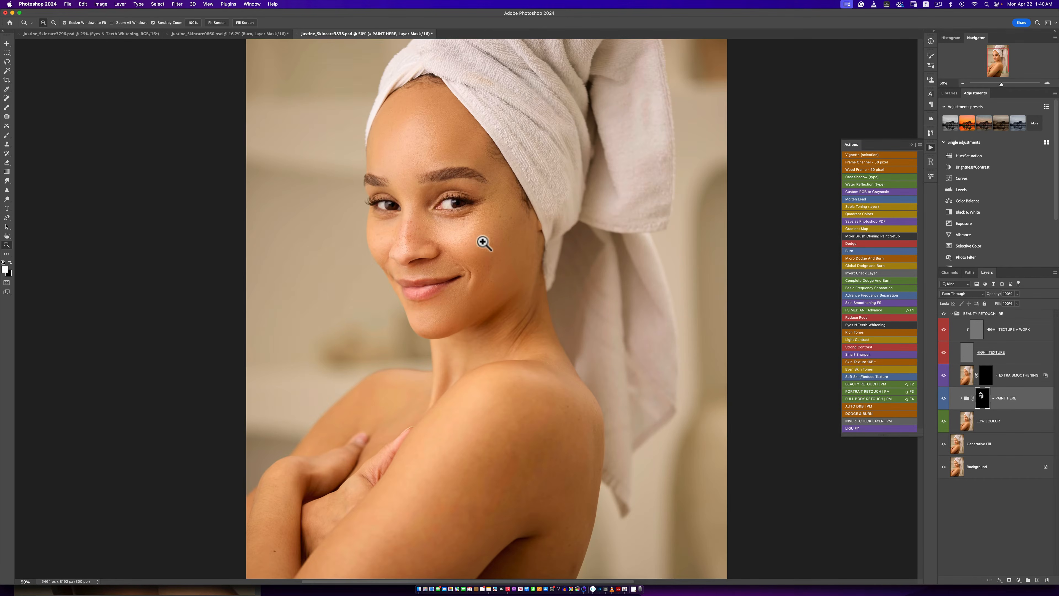
pyautogui.press('b')
pyautogui.scroll(3, 575, 333)
pyautogui.hscroll(-3, 575, 333)
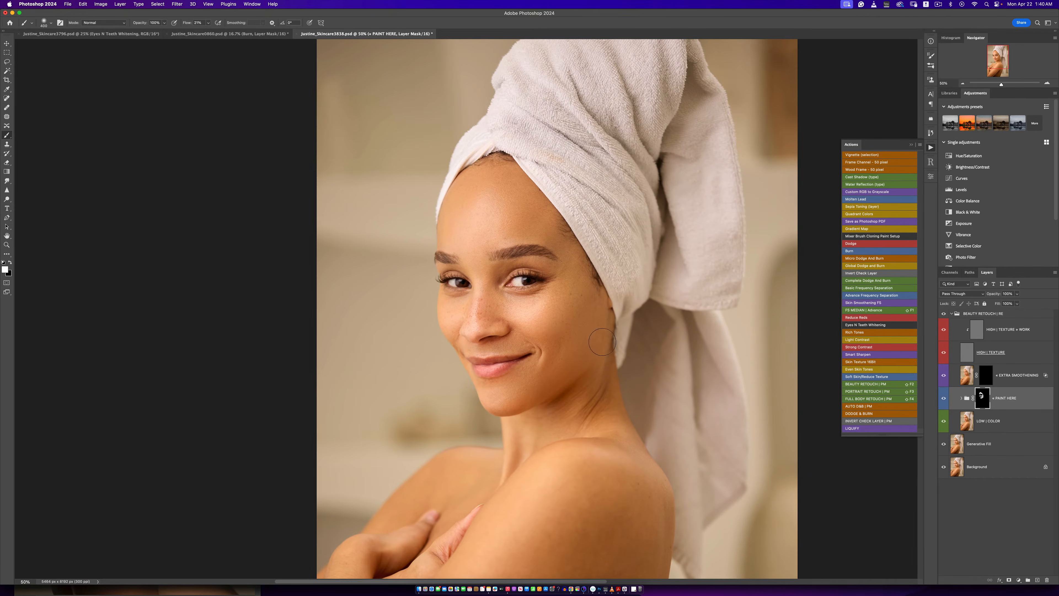
pyautogui.click(944, 398)
pyautogui.click(944, 399)
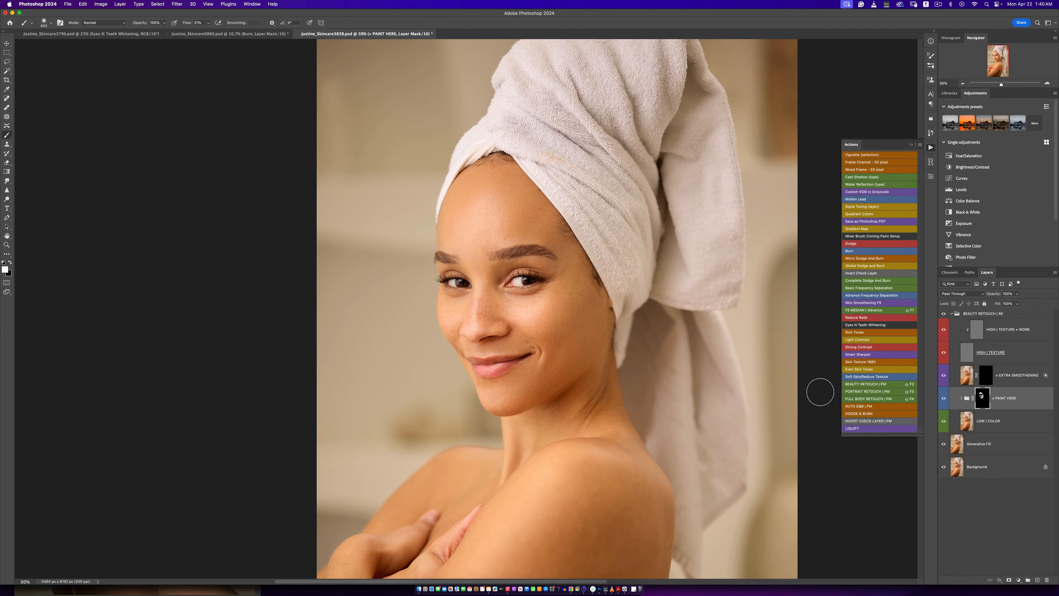
# Paint white on the + PAINT HERE mask over the shoulder and arm with a larger brush and compare before and after.
pyautogui.keyDown('alt'); pyautogui.click(504, 369); pyautogui.keyUp('alt')
pyautogui.moveTo(527, 410)
pyautogui.mouseDown()
pyautogui.moveTo(511, 334)
pyautogui.moveTo(534, 355)
pyautogui.mouseUp()
pyautogui.press(']')
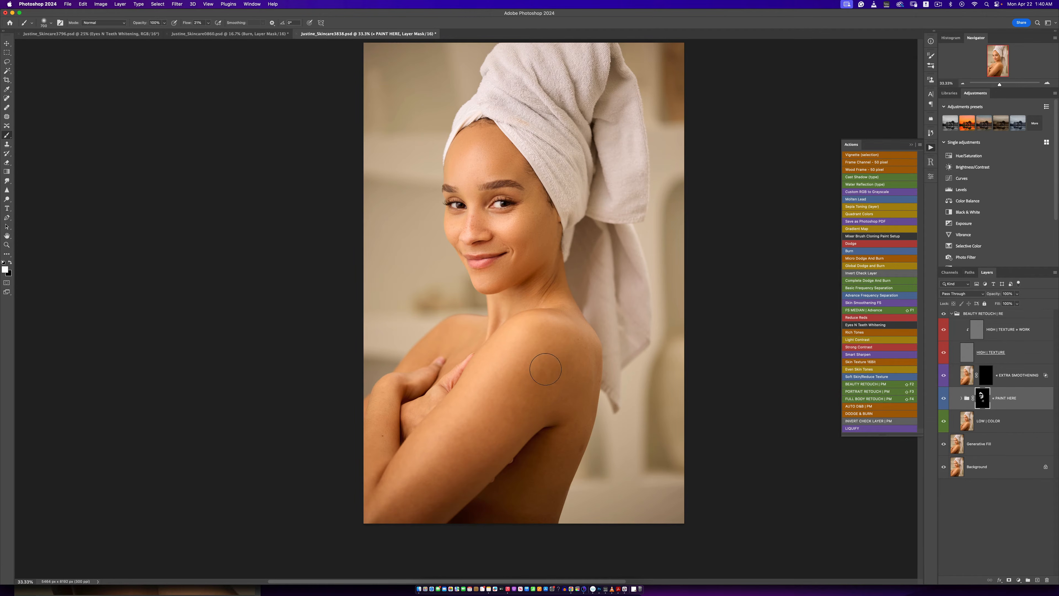
pyautogui.press(']')
pyautogui.click(943, 398)
pyautogui.press('[')
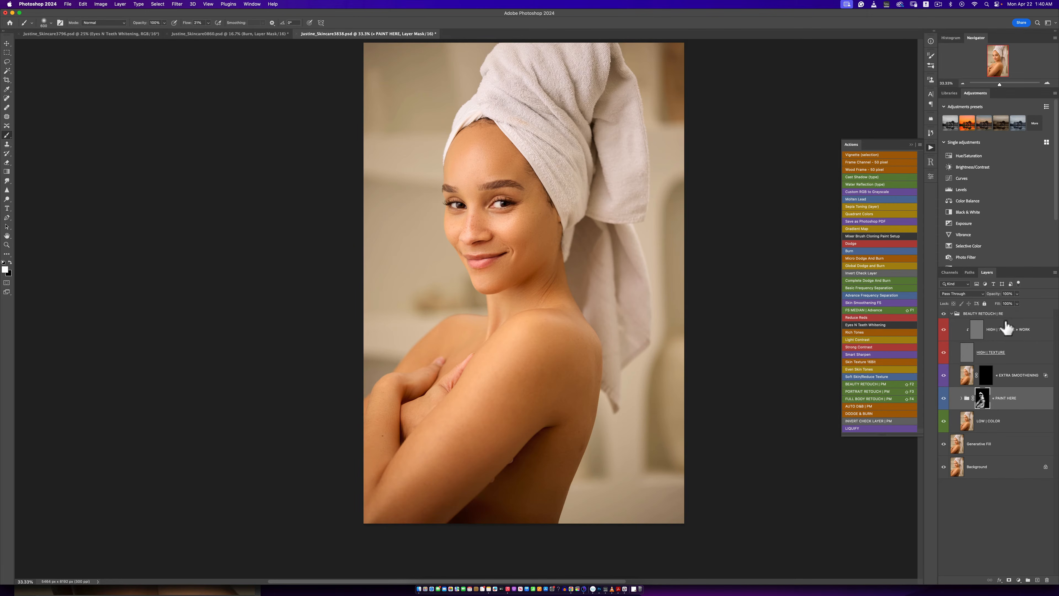
pyautogui.click(943, 401)
pyautogui.click(944, 402)
# Paint white on the + EXTRA SMOOTHING mask over the face and body with varying brush sizes and compare before and after.
pyautogui.click(984, 379)
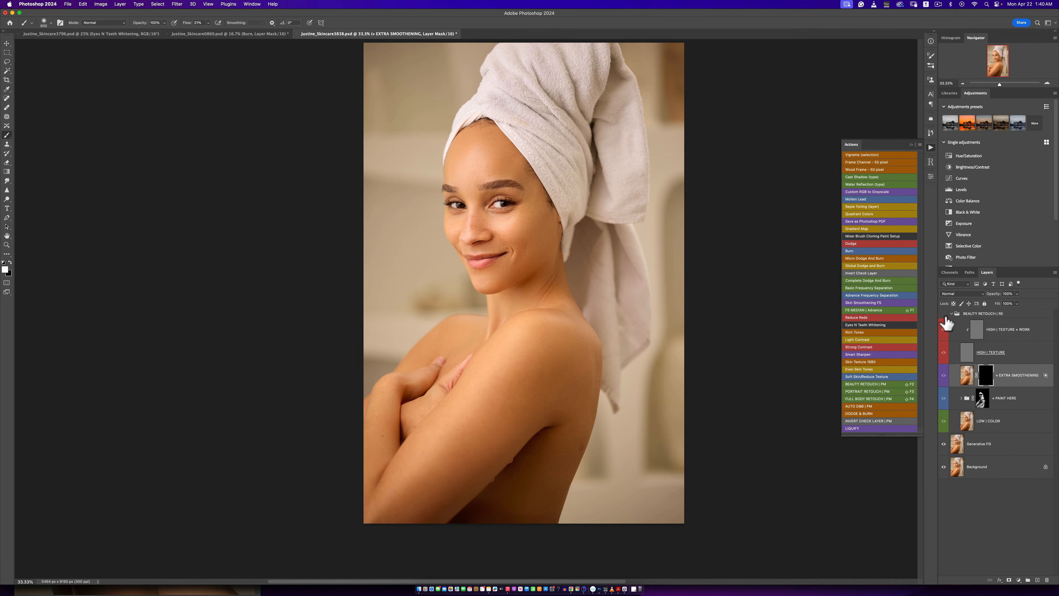
pyautogui.click(945, 322)
pyautogui.click(943, 313)
pyautogui.moveTo(537, 199)
pyautogui.mouseDown()
pyautogui.moveTo(532, 212)
pyautogui.moveTo(527, 201)
pyautogui.mouseUp()
pyautogui.press('[')
pyautogui.press('[')
pyautogui.press('[')
pyautogui.press('[')
pyautogui.press(']')
pyautogui.press(']')
pyautogui.press(']')
pyautogui.press(']')
pyautogui.press('[')
pyautogui.press('[')
pyautogui.press('[')
pyautogui.press('[')
pyautogui.press('[')
pyautogui.click(944, 323)
pyautogui.click(944, 322)
# Collapse the BEAUTY RETOUCH group and run the Complete Dodge And Burn action above it.
pyautogui.click(950, 316)
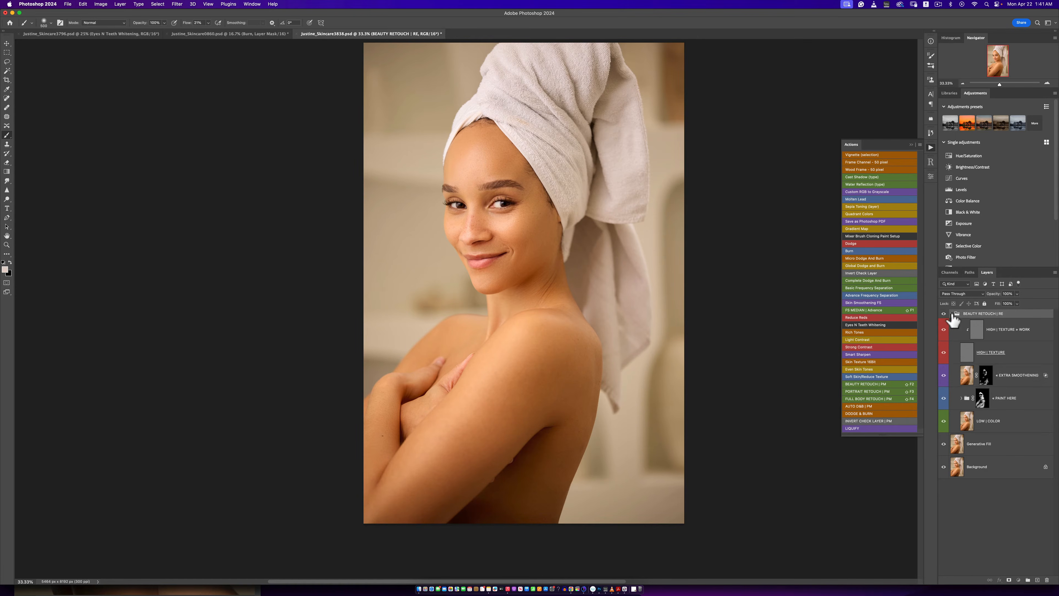
pyautogui.click(950, 313)
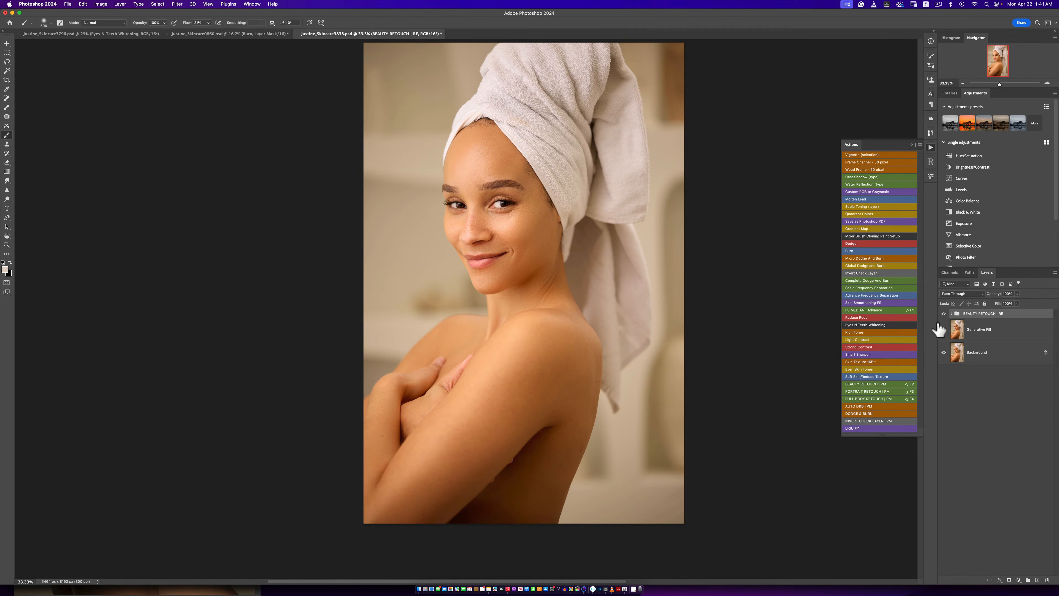
pyautogui.click(855, 280)
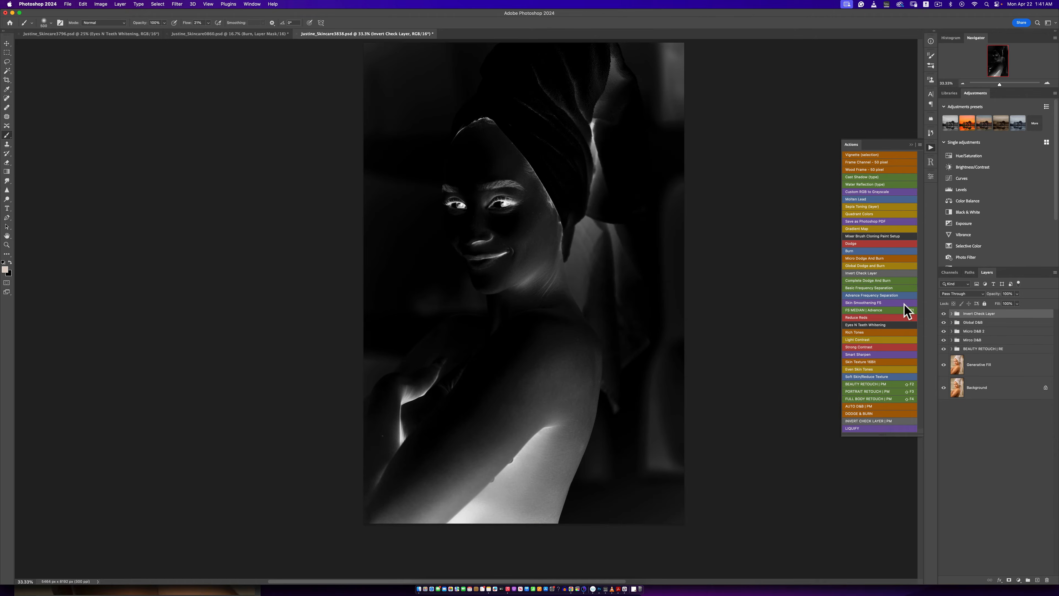
# Expand the Invert Check Layer group and set the midtone level of its Levels 1 adjustment to 1.24.
pyautogui.click(951, 313)
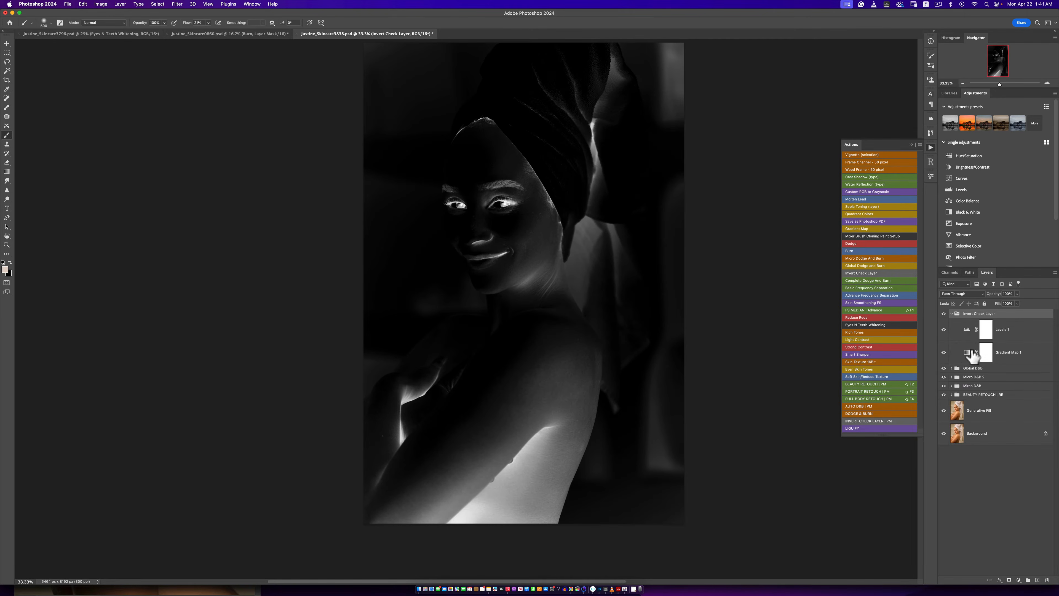
pyautogui.click(966, 352)
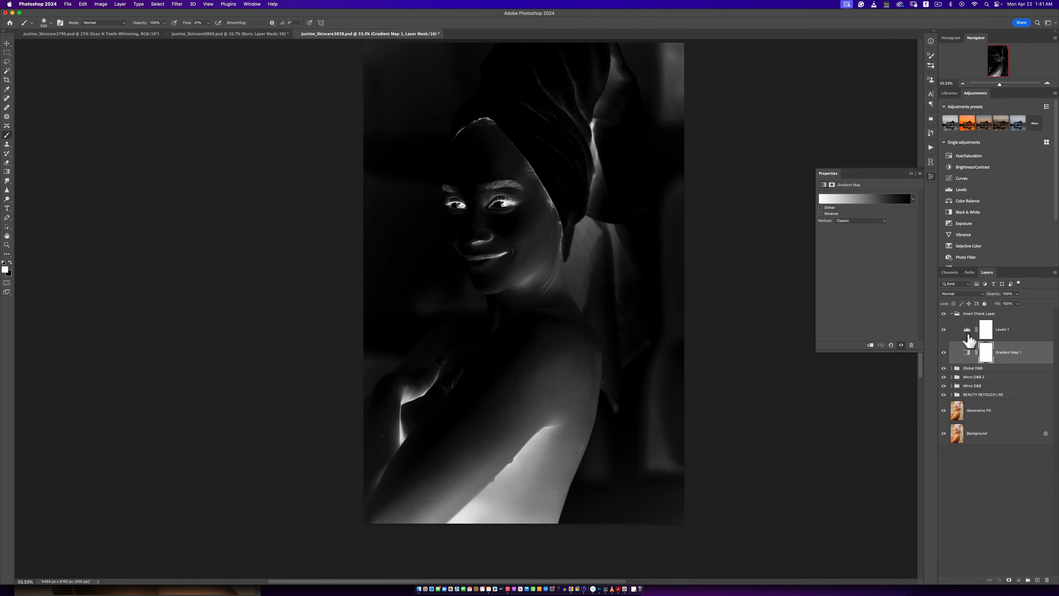
pyautogui.click(984, 333)
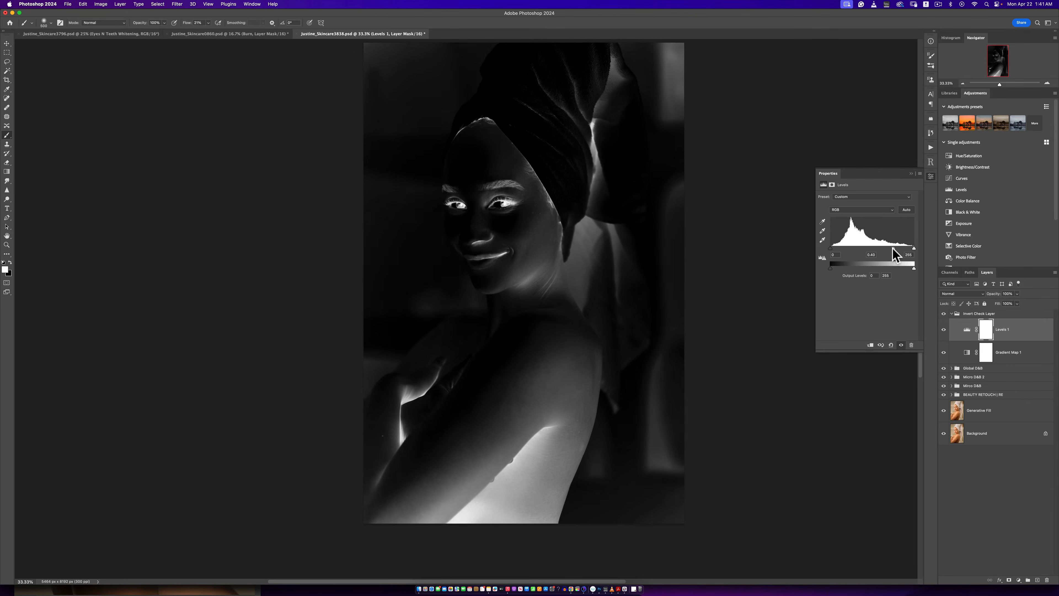
pyautogui.moveTo(895, 246); pyautogui.dragTo(868, 246)
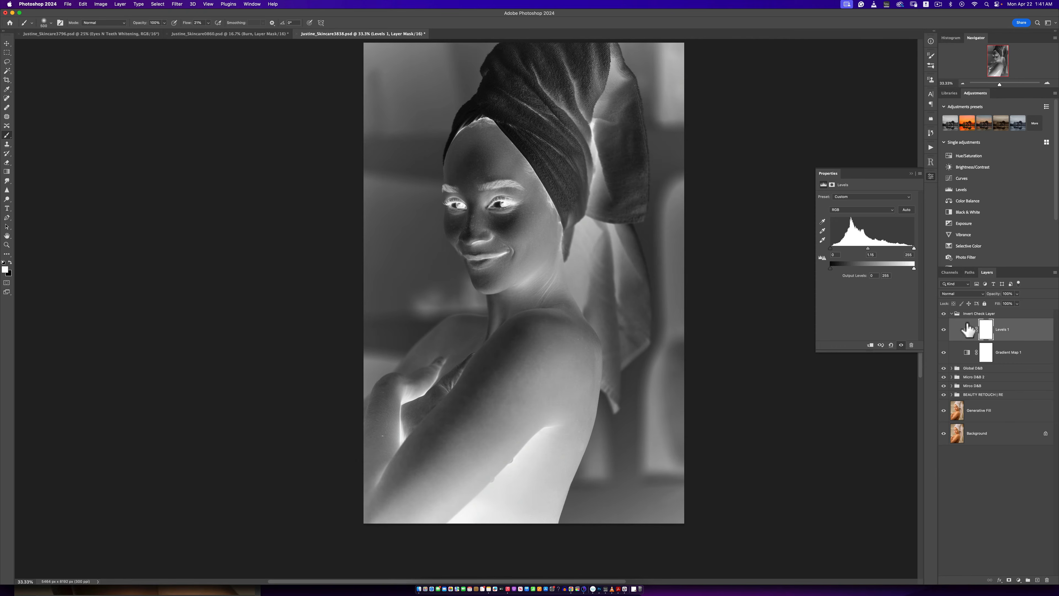
pyautogui.click(967, 330)
pyautogui.moveTo(872, 248); pyautogui.dragTo(862, 248)
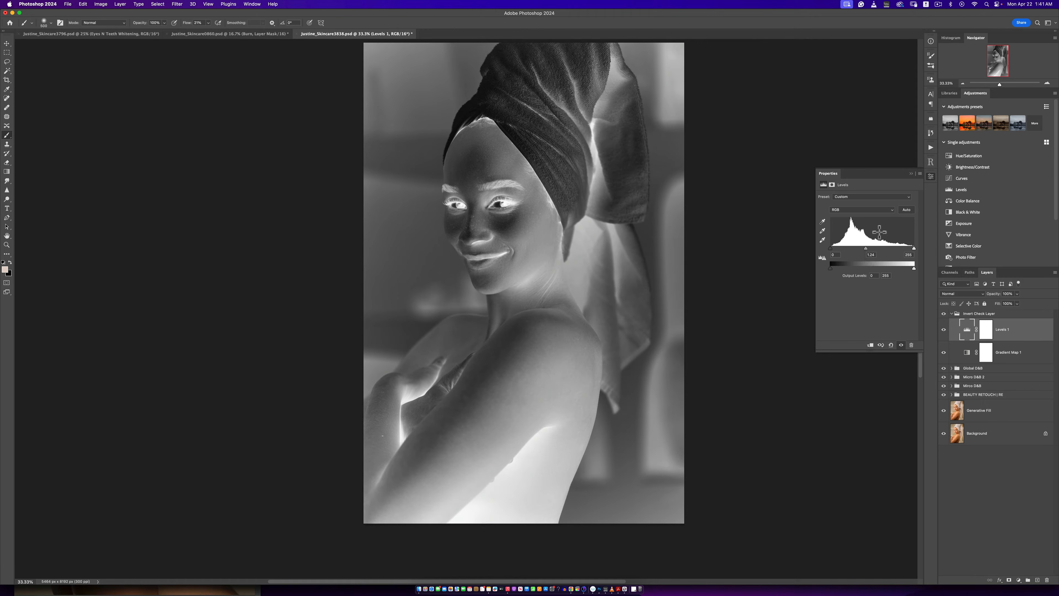
pyautogui.click(910, 173)
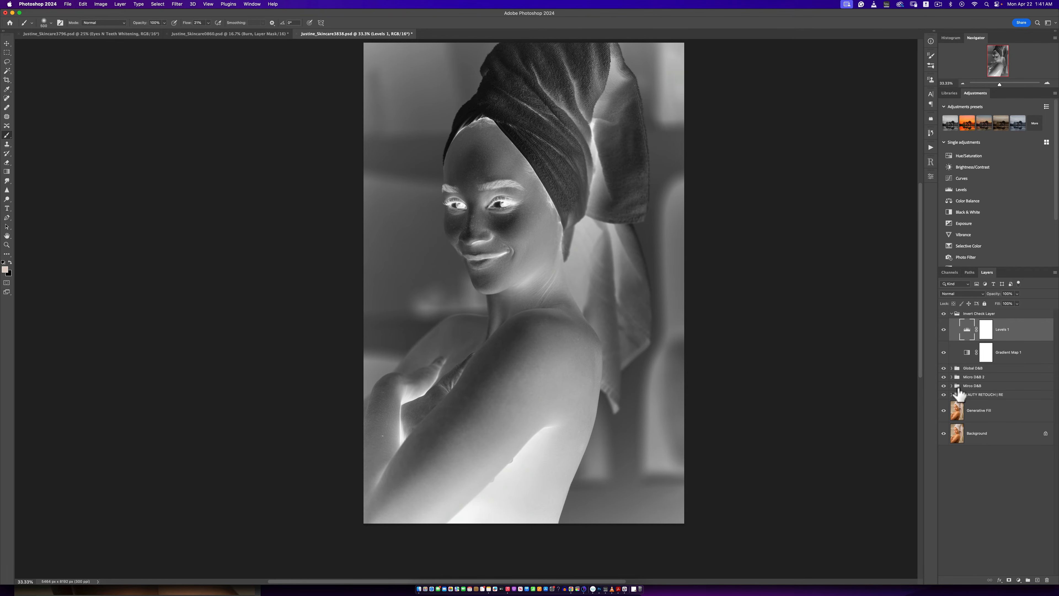
# Compare skin evenness under the Invert Check Layer with the BEAUTY RETOUCH group hidden and shown.
pyautogui.click(943, 395)
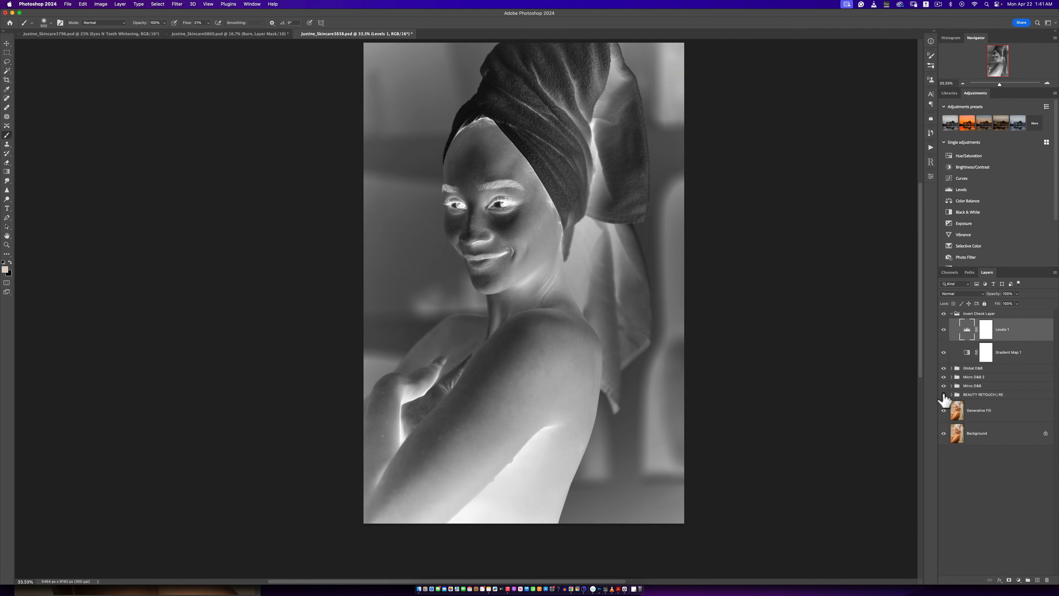
pyautogui.click(943, 394)
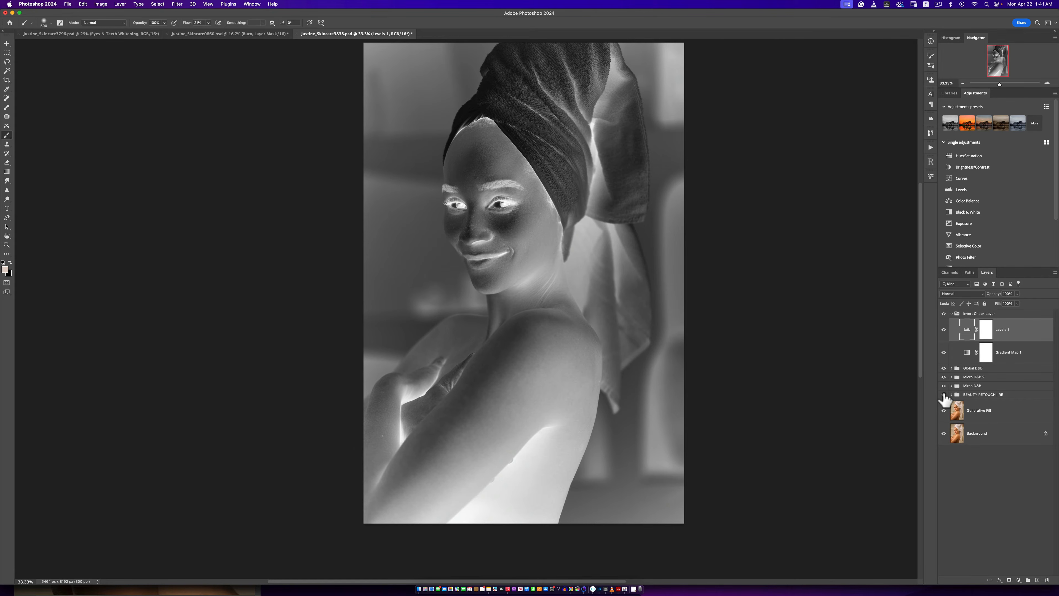
pyautogui.click(944, 395)
pyautogui.click(944, 395)
pyautogui.click(943, 396)
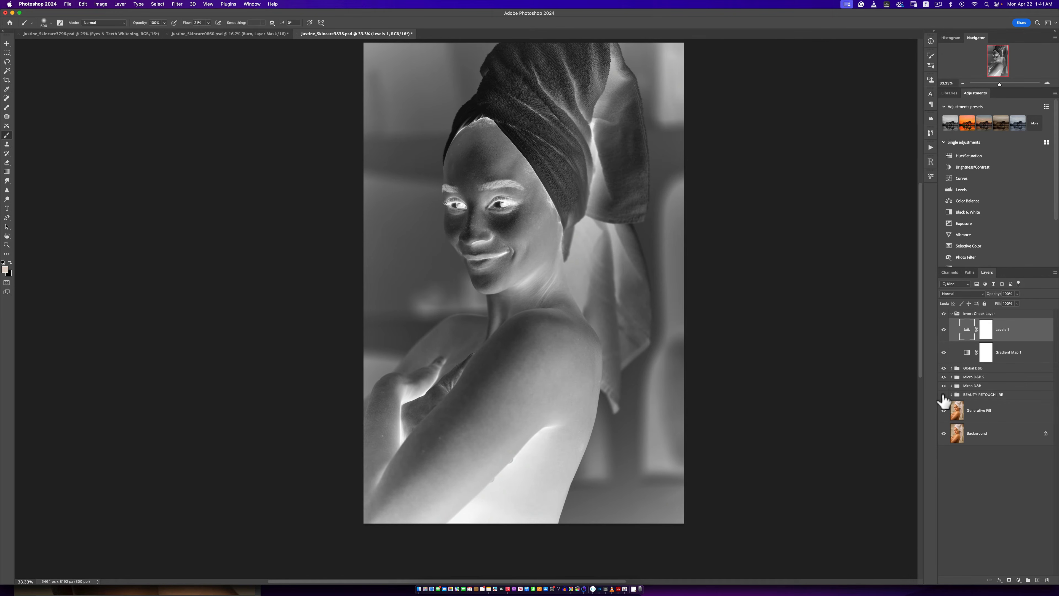
pyautogui.click(943, 395)
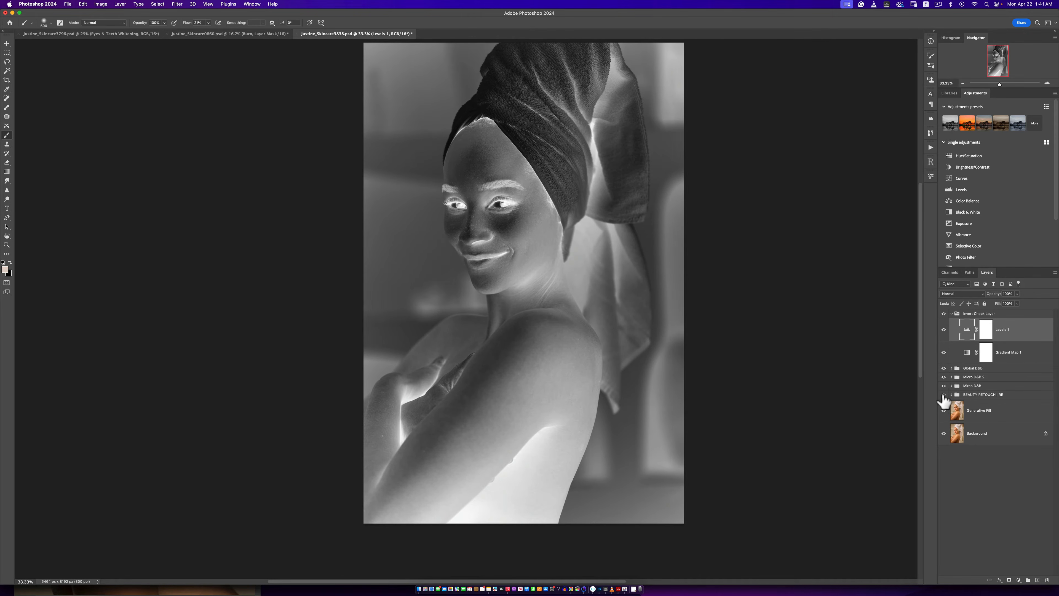
# Hide the Invert Check Layer group and inspect the full portrait and the face at 100% zoom.
pyautogui.click(943, 313)
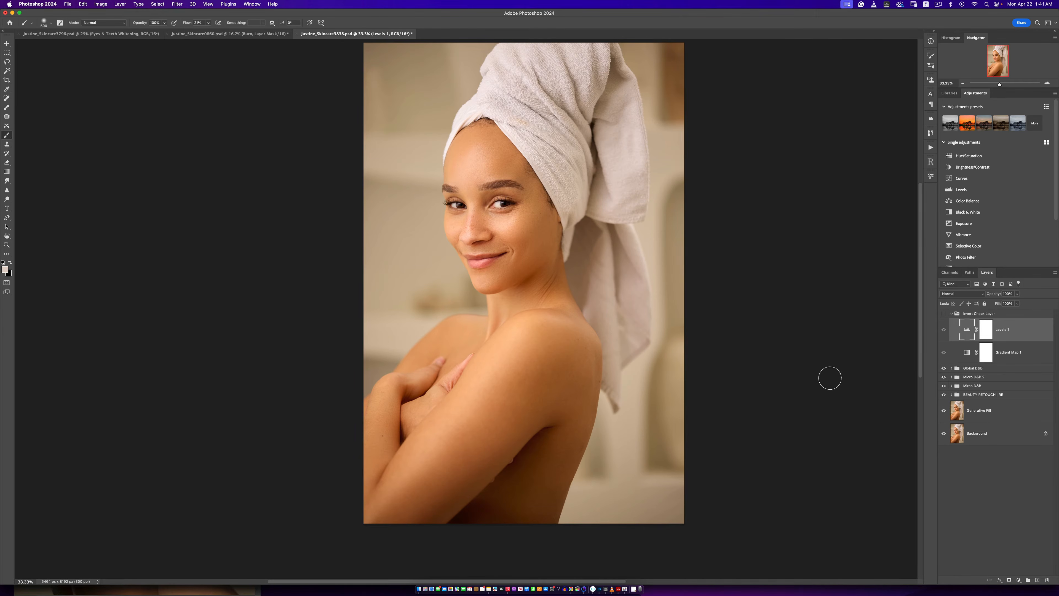
pyautogui.press('z')
pyautogui.keyDown('alt'); pyautogui.click(507, 377); pyautogui.keyUp('alt')
pyautogui.keyDown('alt'); pyautogui.click(512, 375); pyautogui.keyUp('alt')
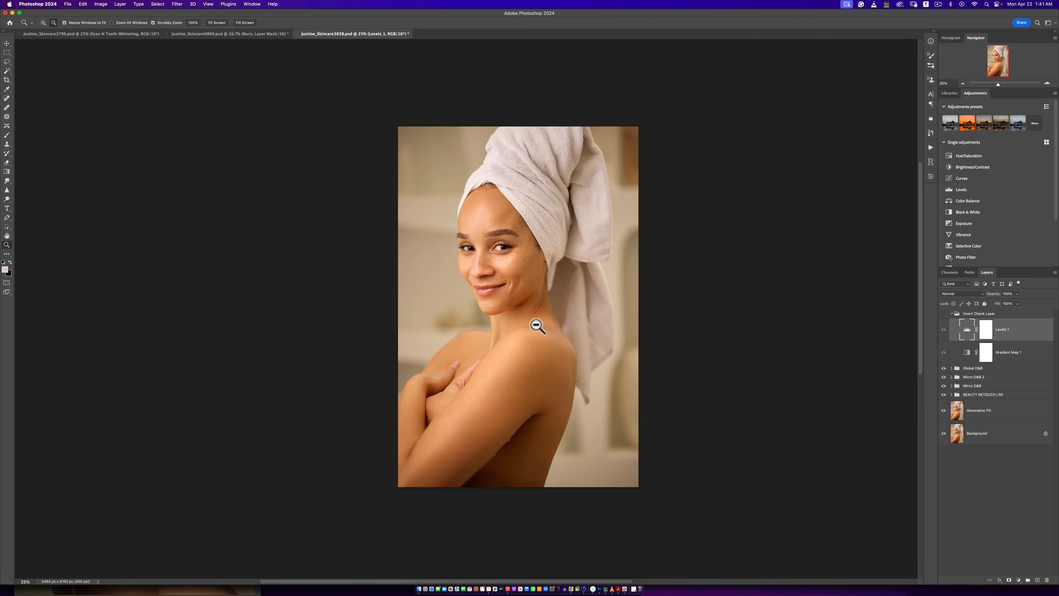
pyautogui.click(523, 306)
pyautogui.press('b')
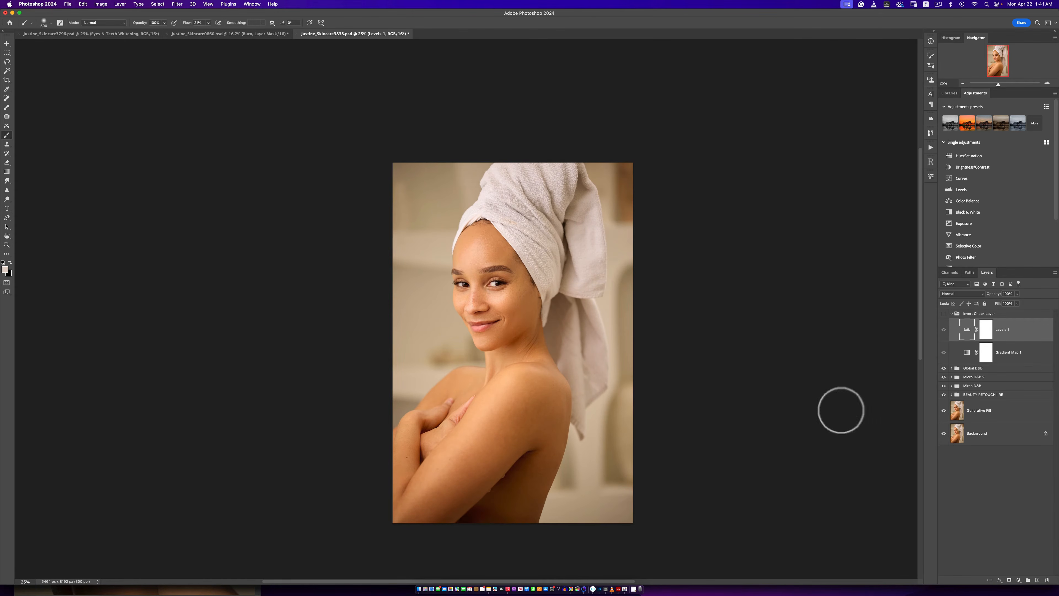
pyautogui.press('z')
pyautogui.moveTo(494, 329)
pyautogui.mouseDown()
pyautogui.moveTo(572, 334)
pyautogui.moveTo(588, 350)
pyautogui.moveTo(569, 357)
pyautogui.moveTo(610, 388)
pyautogui.mouseUp()
pyautogui.press('b')
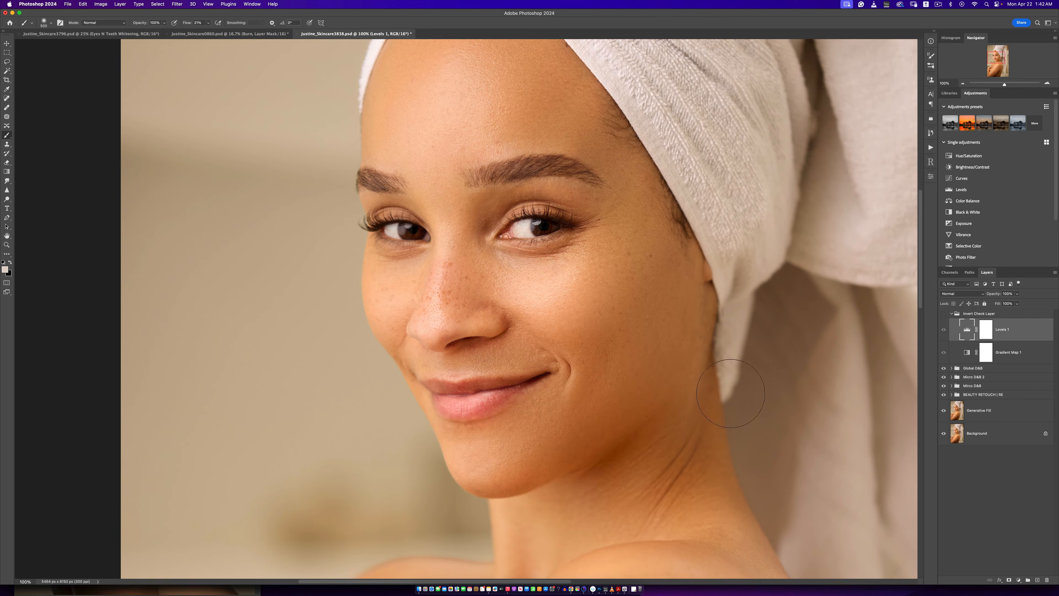
# Expand the BEAUTY RETOUCH group and select its HIGH | TEXTURE + WORK layer for the Clone Stamp tool.
pyautogui.click(951, 395)
pyautogui.click(981, 414)
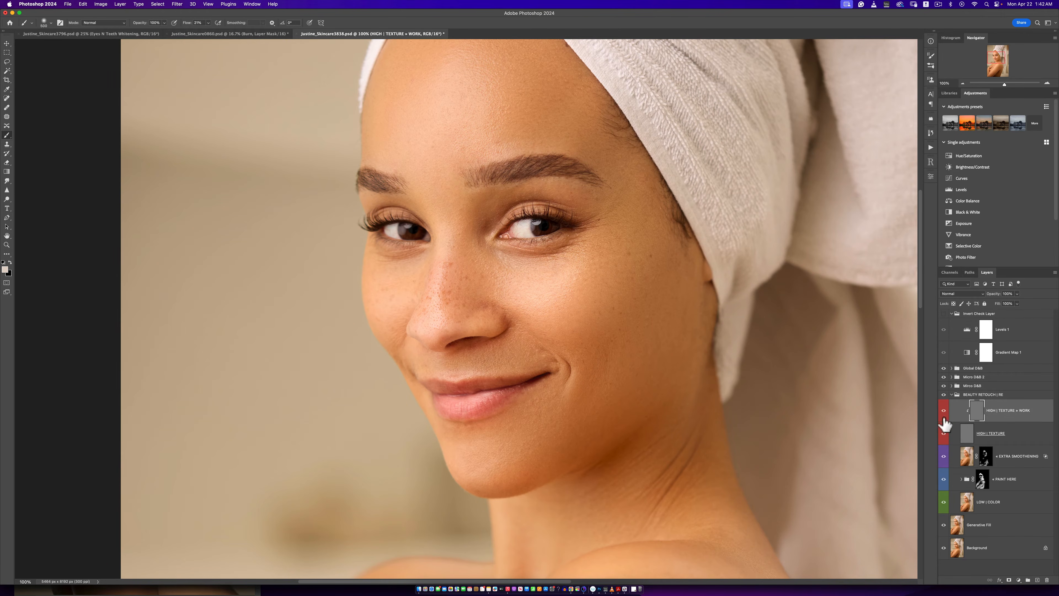
pyautogui.press('s')
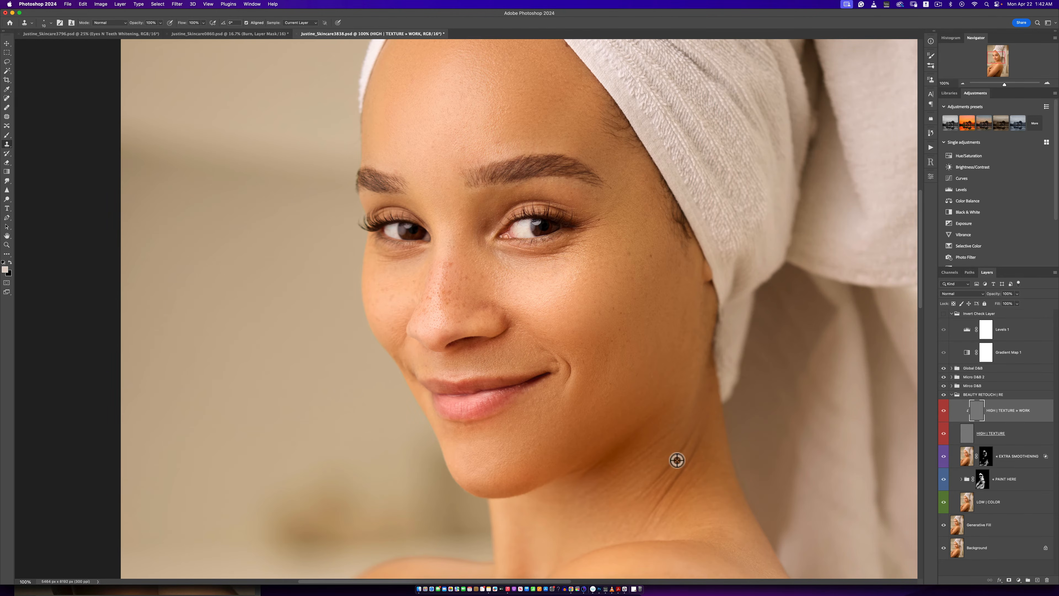
# Paint white on the + PAINT HERE group's mask over the neck to smooth the skin below the jaw.
pyautogui.press('z')
pyautogui.keyDown('alt'); pyautogui.click(638, 472); pyautogui.keyUp('alt')
pyautogui.keyDown('alt'); pyautogui.click(638, 472); pyautogui.keyUp('alt')
pyautogui.keyDown('alt'); pyautogui.click(638, 473); pyautogui.keyUp('alt')
pyautogui.keyDown('alt'); pyautogui.click(638, 473); pyautogui.keyUp('alt')
pyautogui.keyDown('alt'); pyautogui.click(639, 474); pyautogui.keyUp('alt')
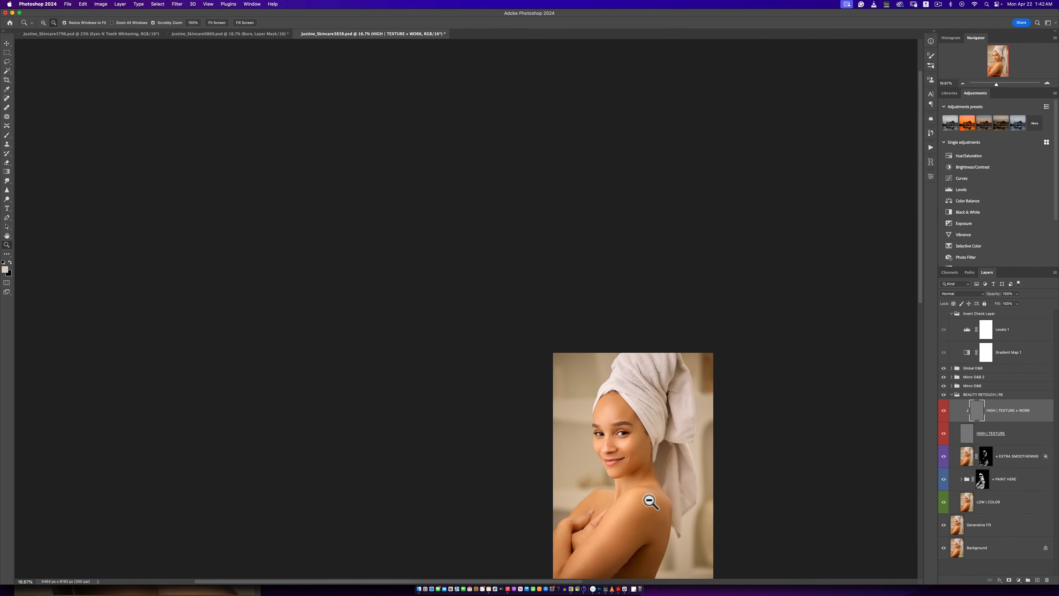
pyautogui.click(651, 496)
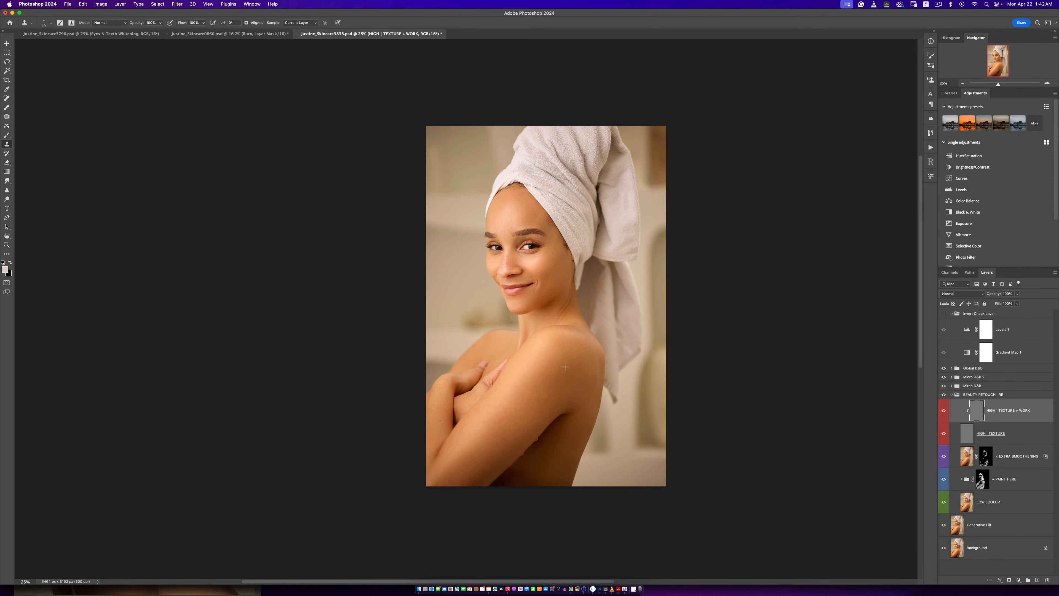
pyautogui.press('b')
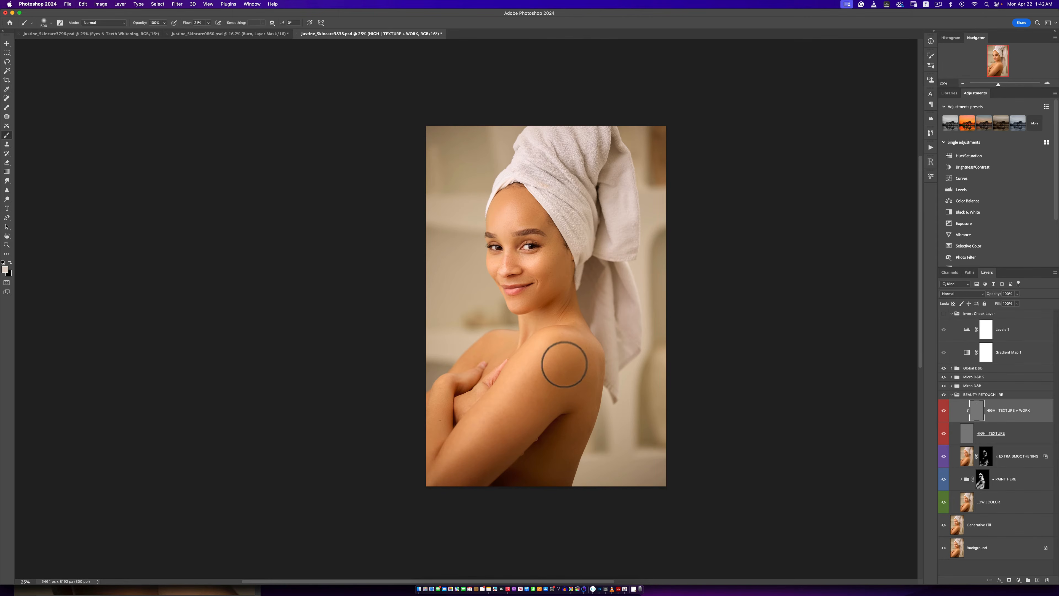
pyautogui.press('x')
pyautogui.click(982, 479)
pyautogui.press('x')
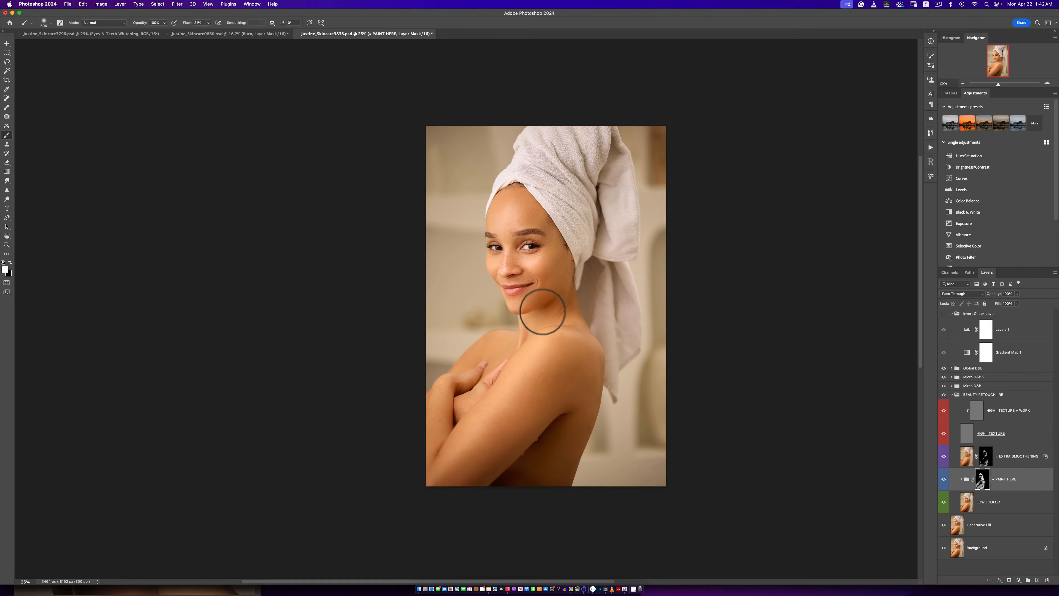
pyautogui.click(551, 313)
pyautogui.press('x')
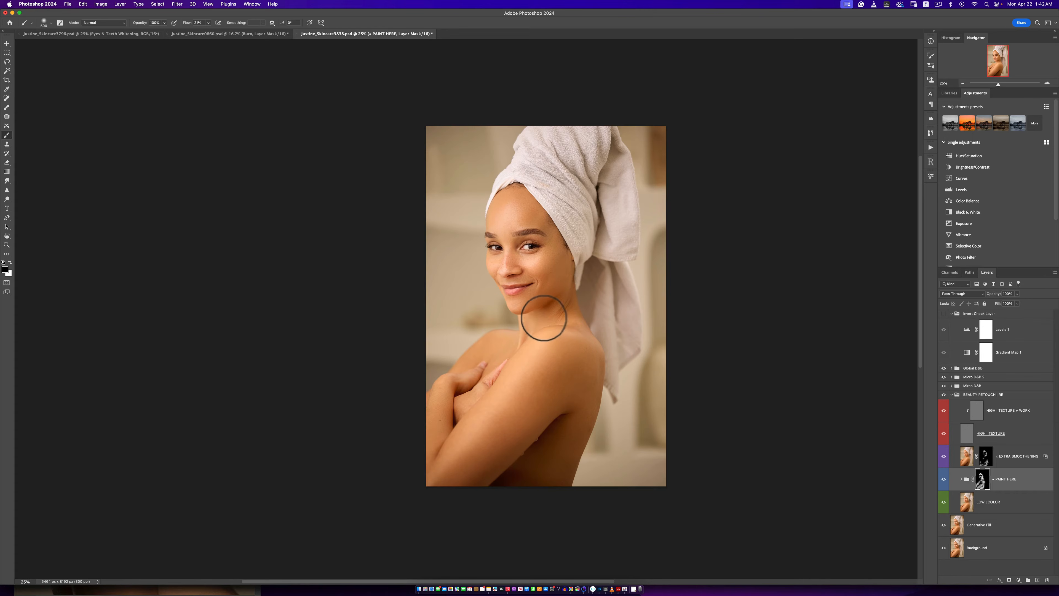
# Smooth the neck creases with a lower-flow white brush on the + PAINT HERE mask, and collapse the BEAUTY RETOUCH group.
pyautogui.click(983, 455)
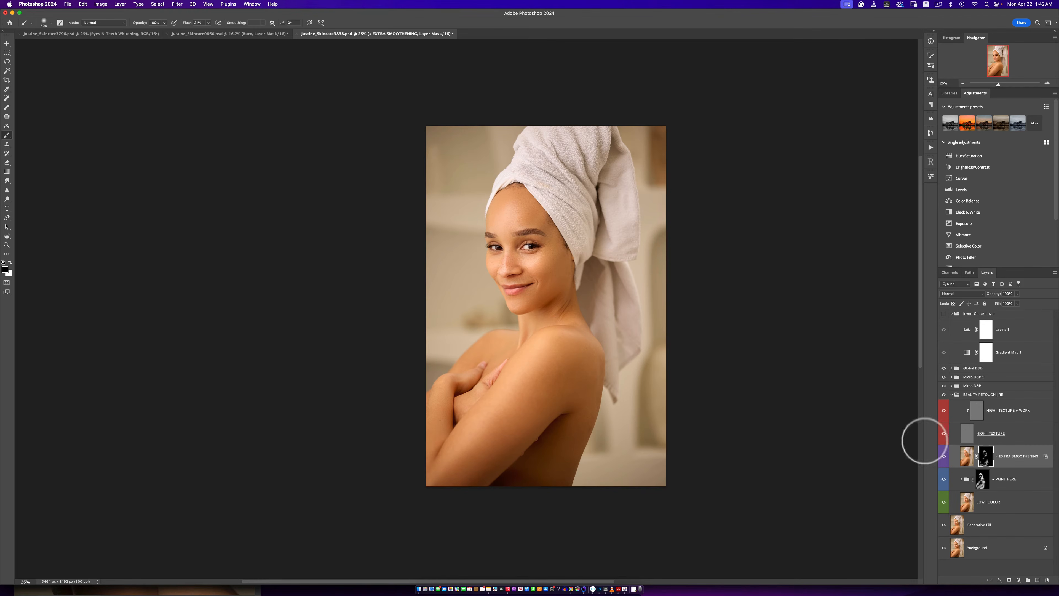
pyautogui.click(982, 479)
pyautogui.press('x')
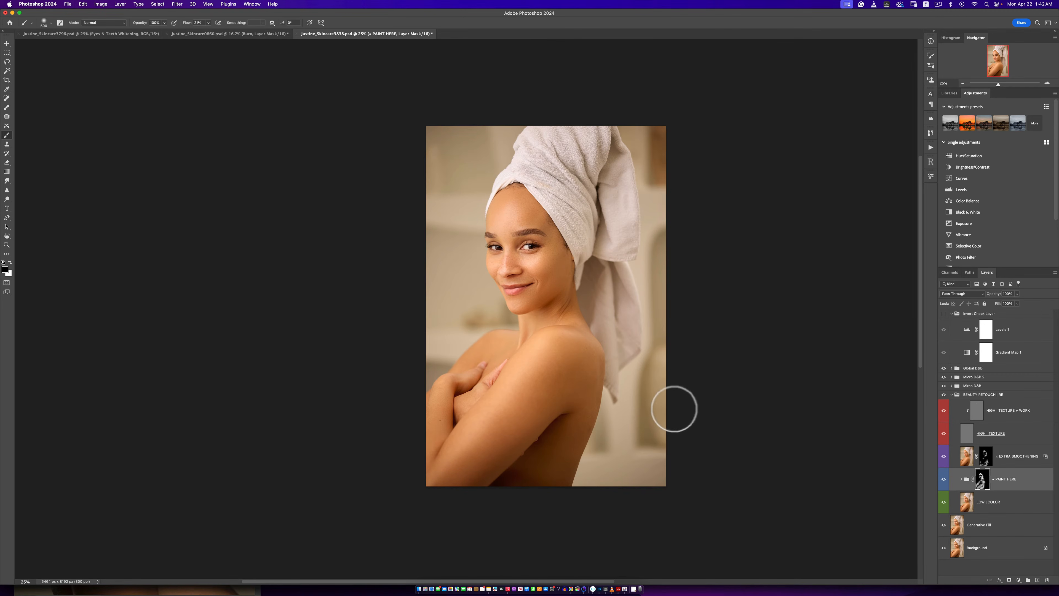
pyautogui.click(207, 23)
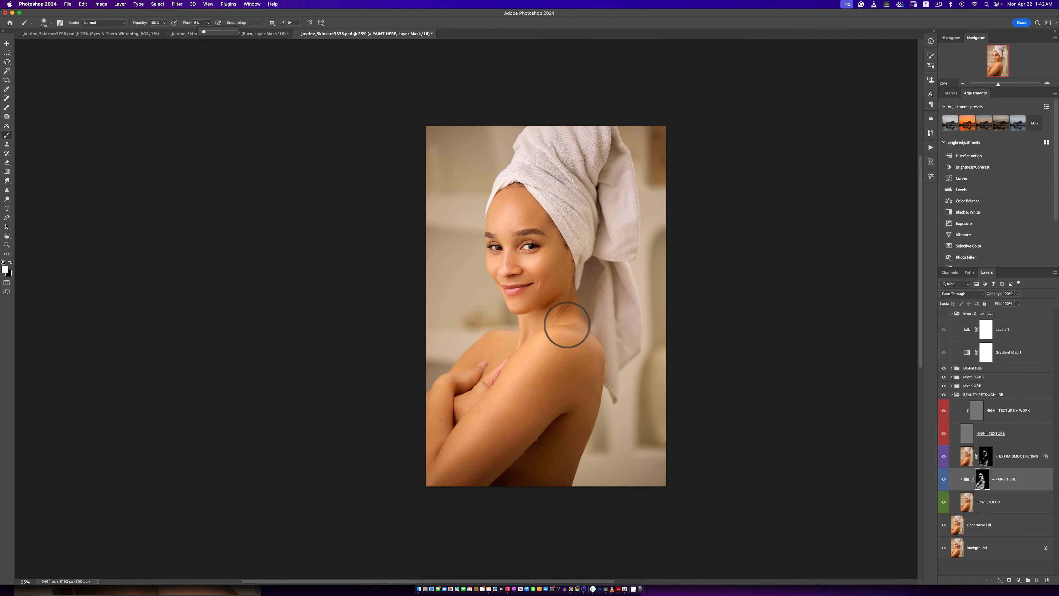
pyautogui.click(564, 311)
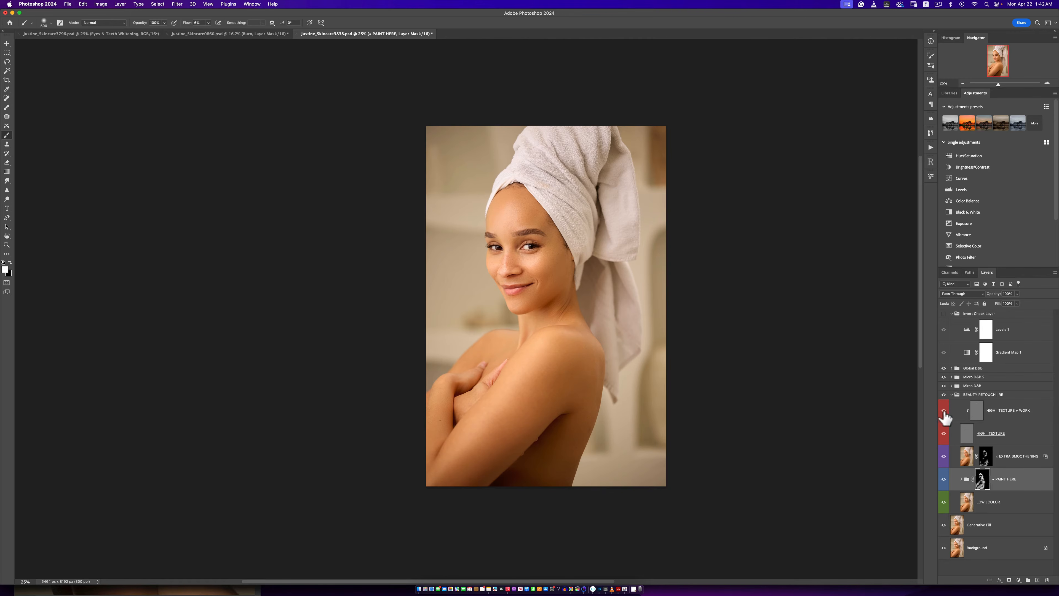
pyautogui.click(951, 395)
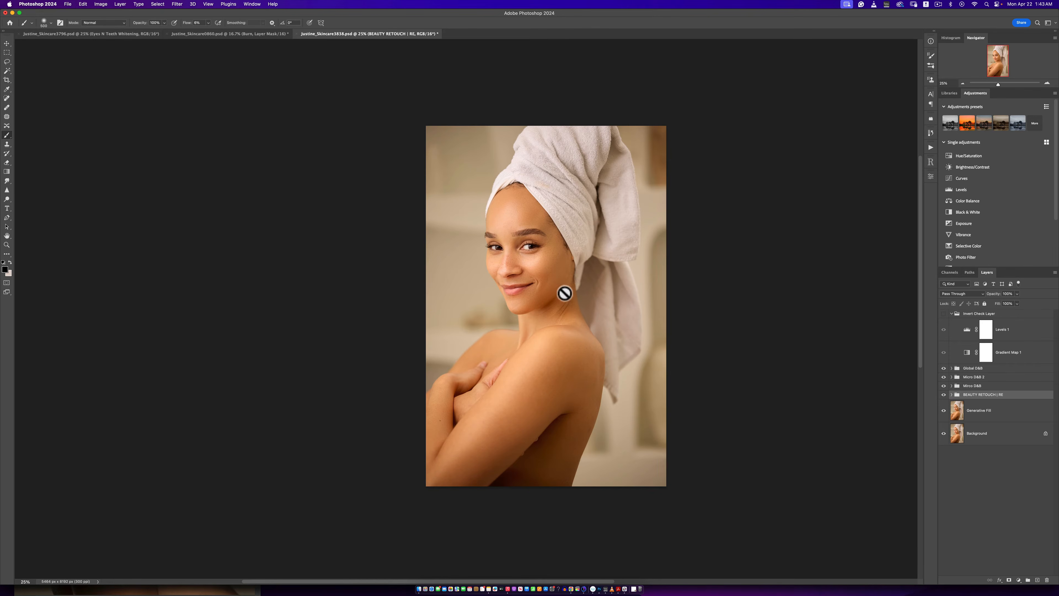
# Inspect the smoothed neck up close and the full portrait, and show the Invert Check Layer group.
pyautogui.press('z')
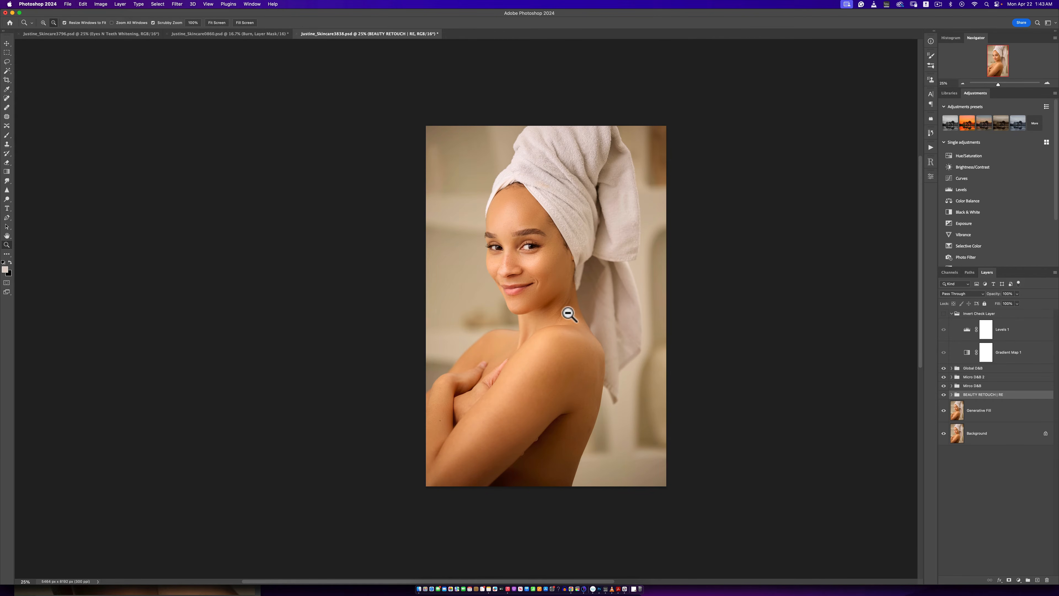
pyautogui.click(564, 311)
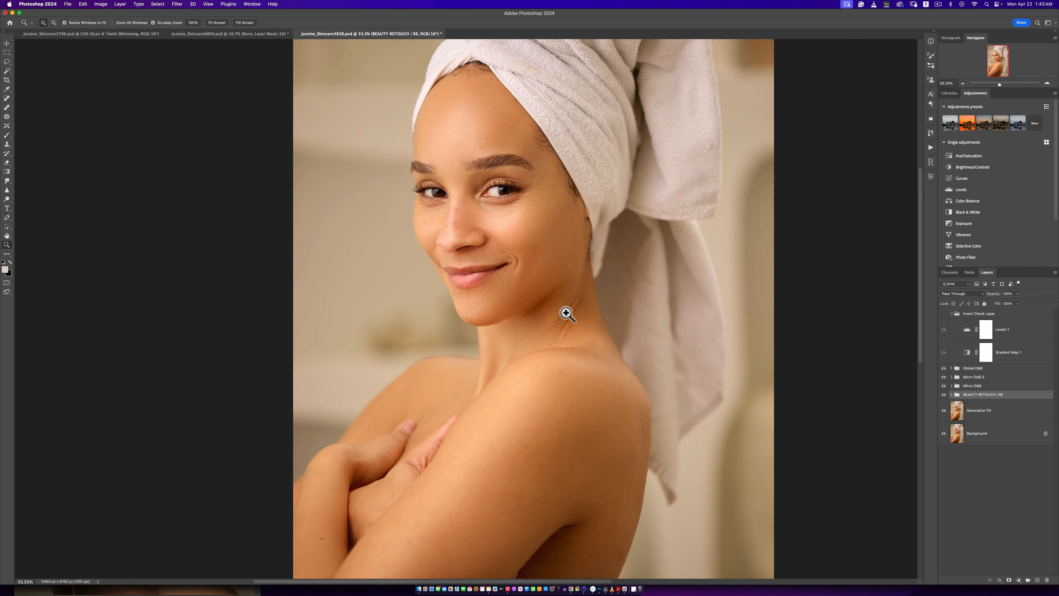
pyautogui.click(546, 301)
pyautogui.press('b')
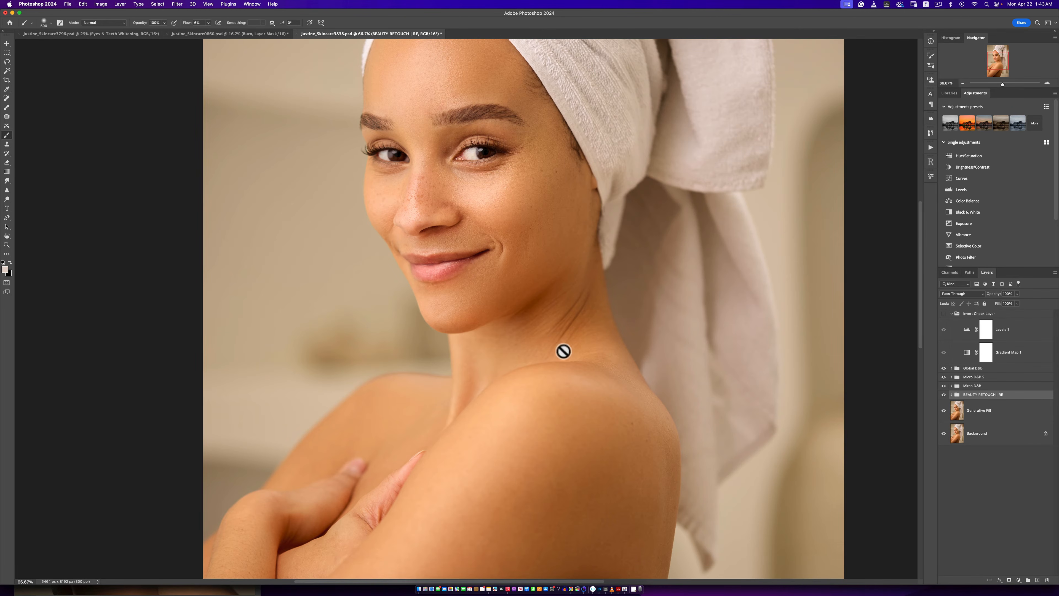
pyautogui.scroll(-2, 563, 352)
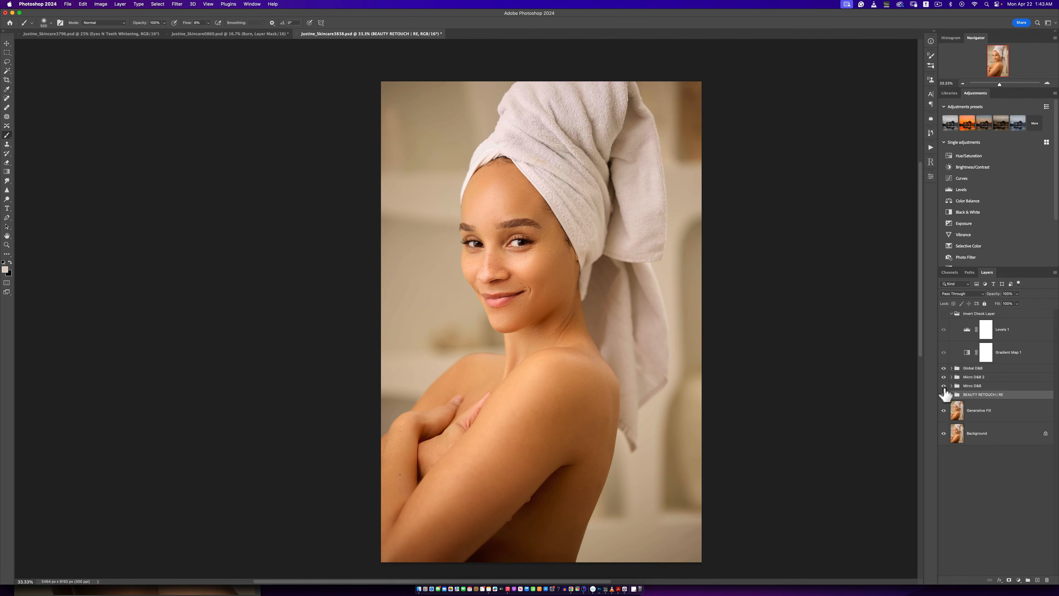
pyautogui.click(943, 313)
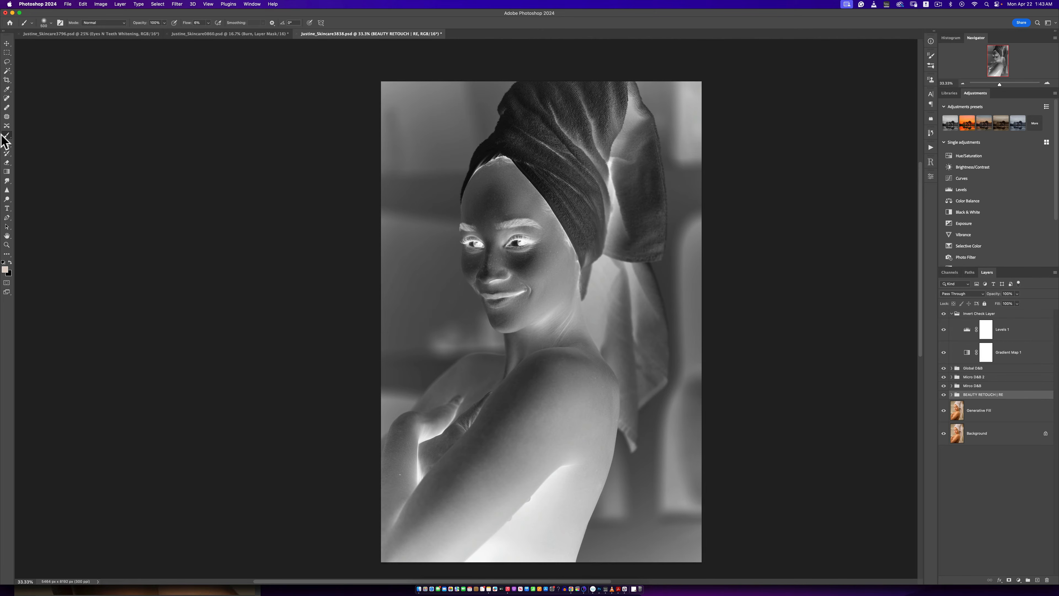
# Set the Brush tool's flow to 1% and expand the Micro D&B group.
pyautogui.rightClick(12, 136)
pyautogui.click(18, 134)
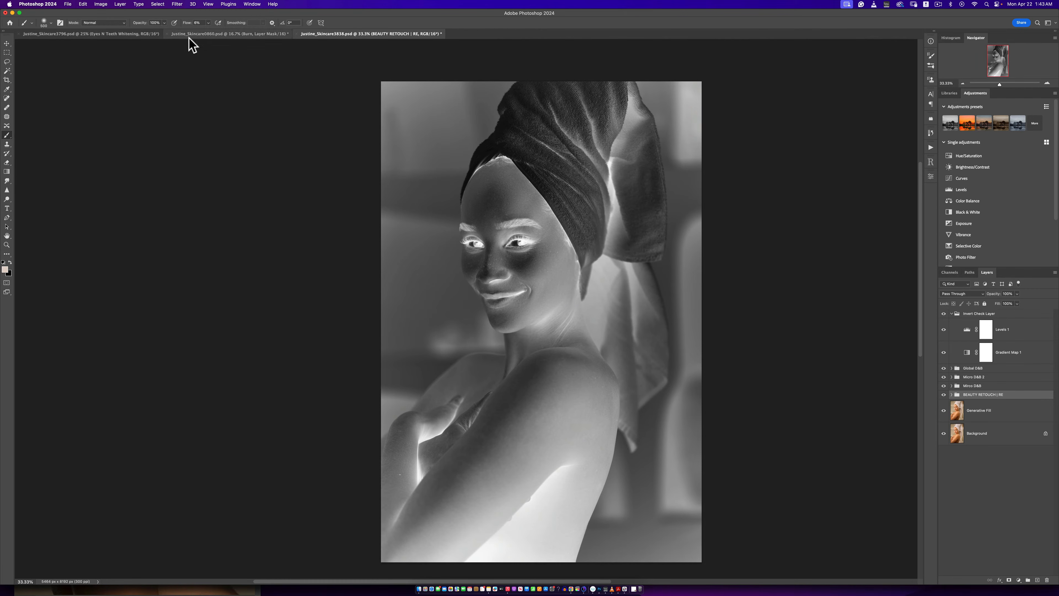
pyautogui.click(208, 23)
pyautogui.moveTo(208, 30); pyautogui.dragTo(197, 34)
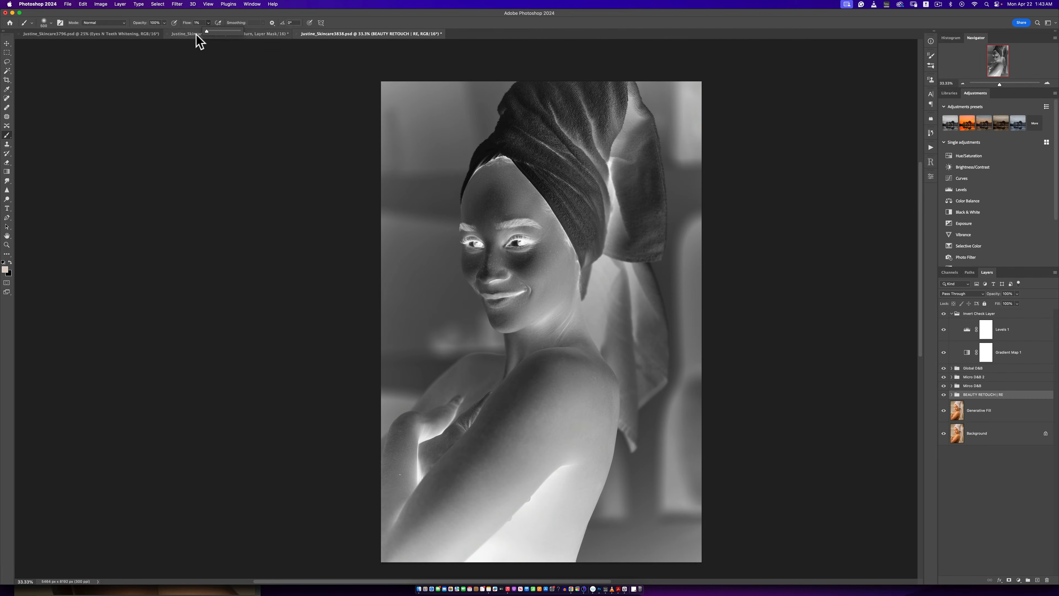
pyautogui.click(388, 24)
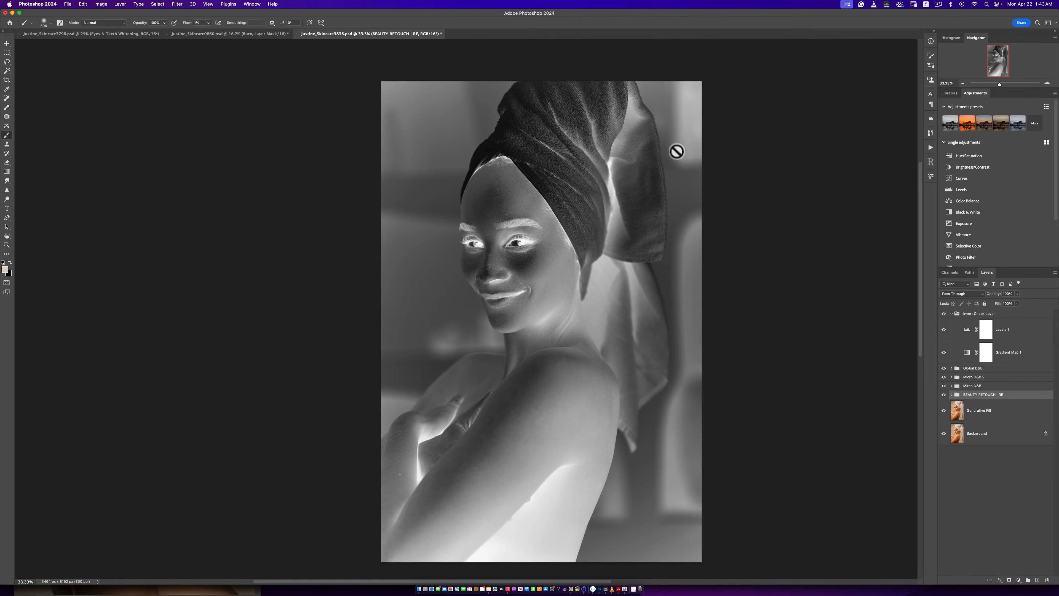
pyautogui.click(951, 386)
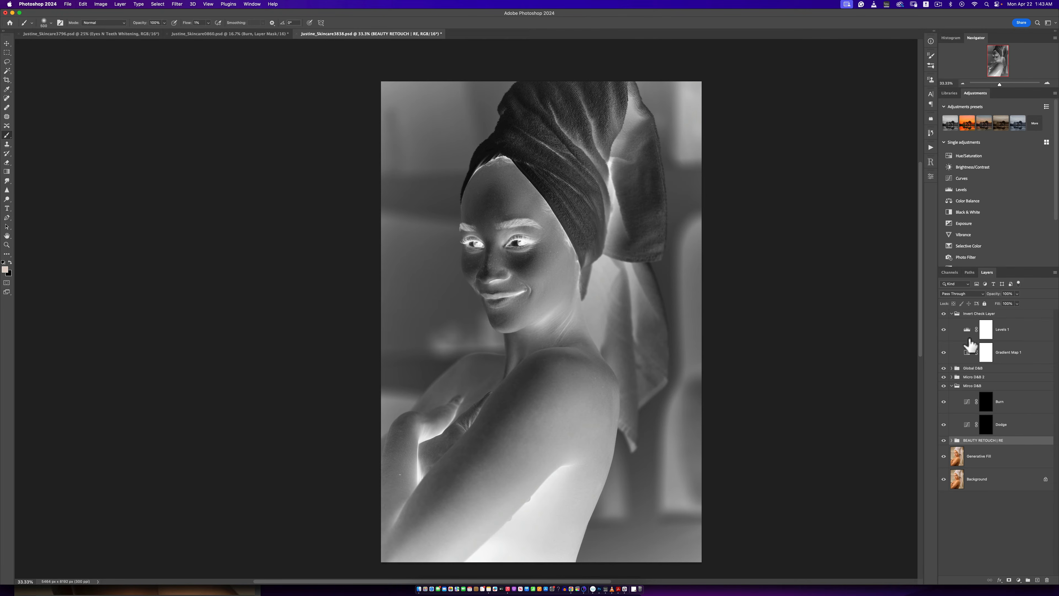
# Select the Burn layer's mask in the Micro D&B group and reduce the brush size for detail work on the neck.
pyautogui.press('z')
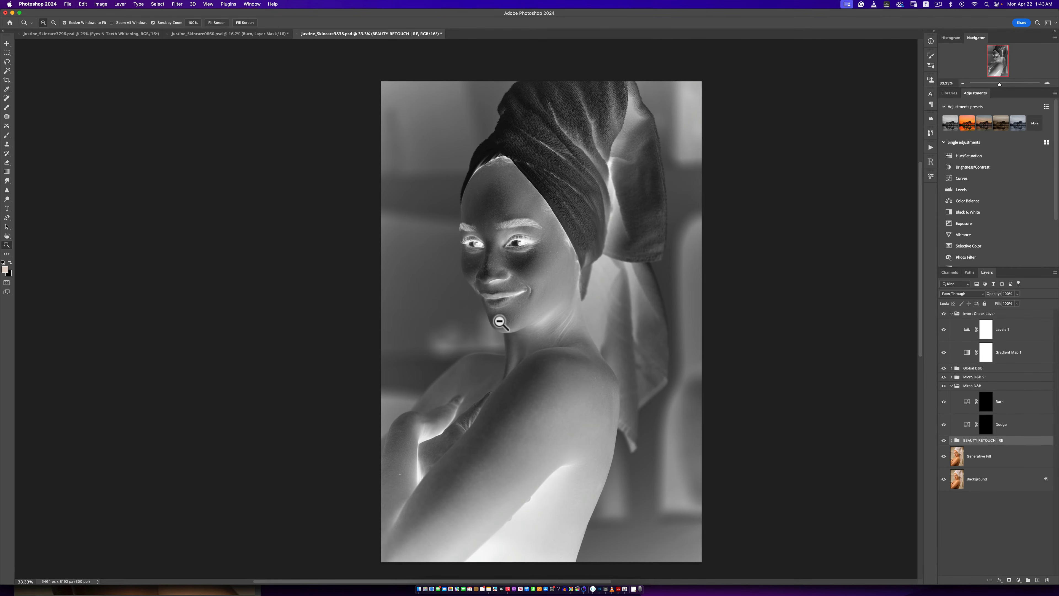
pyautogui.click(503, 321)
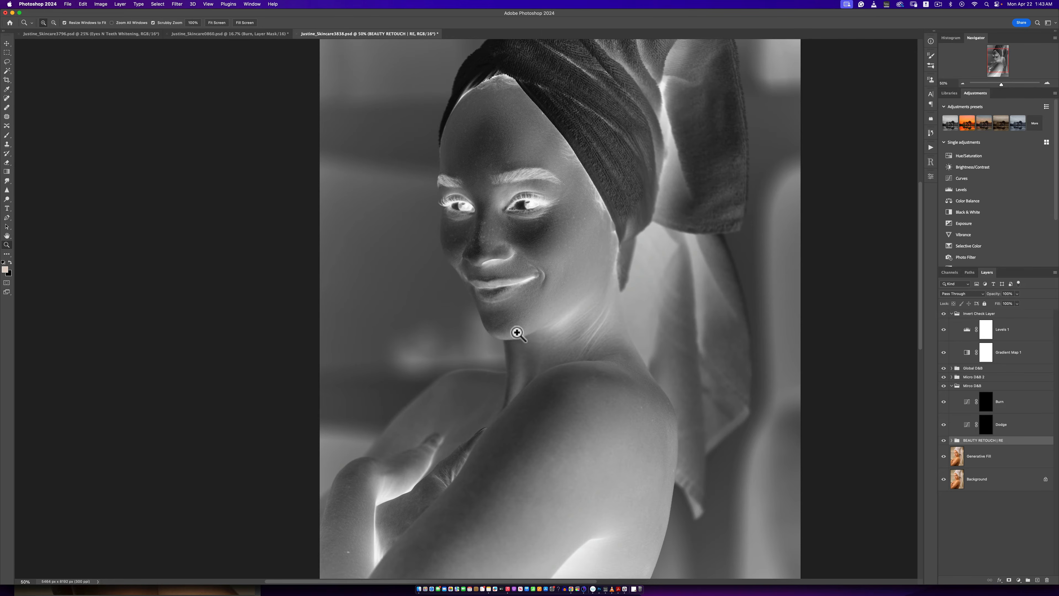
pyautogui.click(516, 332)
pyautogui.click(517, 333)
pyautogui.click(517, 333)
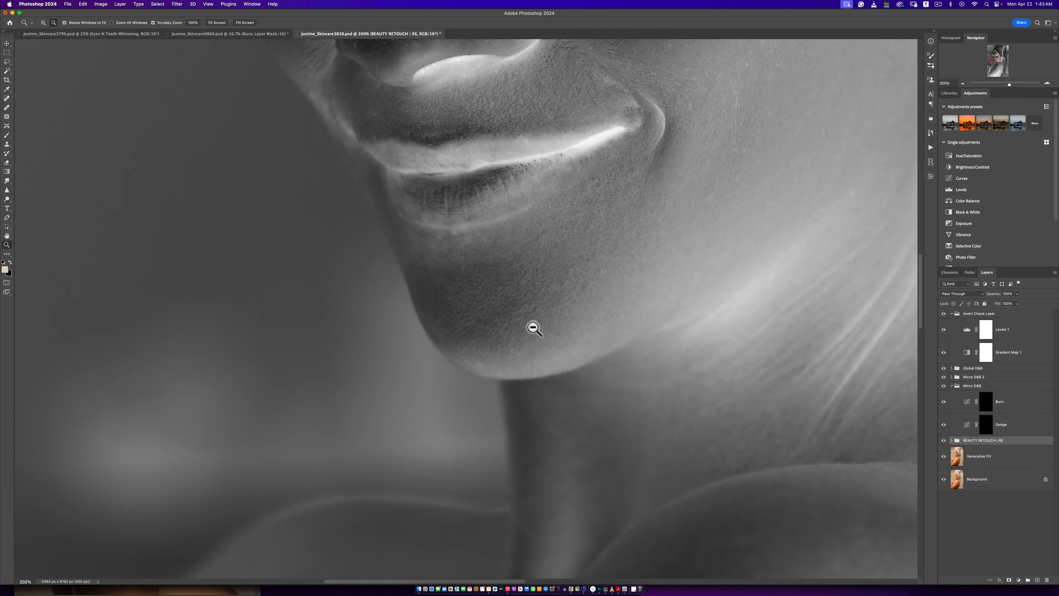
pyautogui.keyDown('alt'); pyautogui.click(532, 327); pyautogui.keyUp('alt')
pyautogui.keyDown('alt'); pyautogui.click(622, 362); pyautogui.keyUp('alt')
pyautogui.press('b')
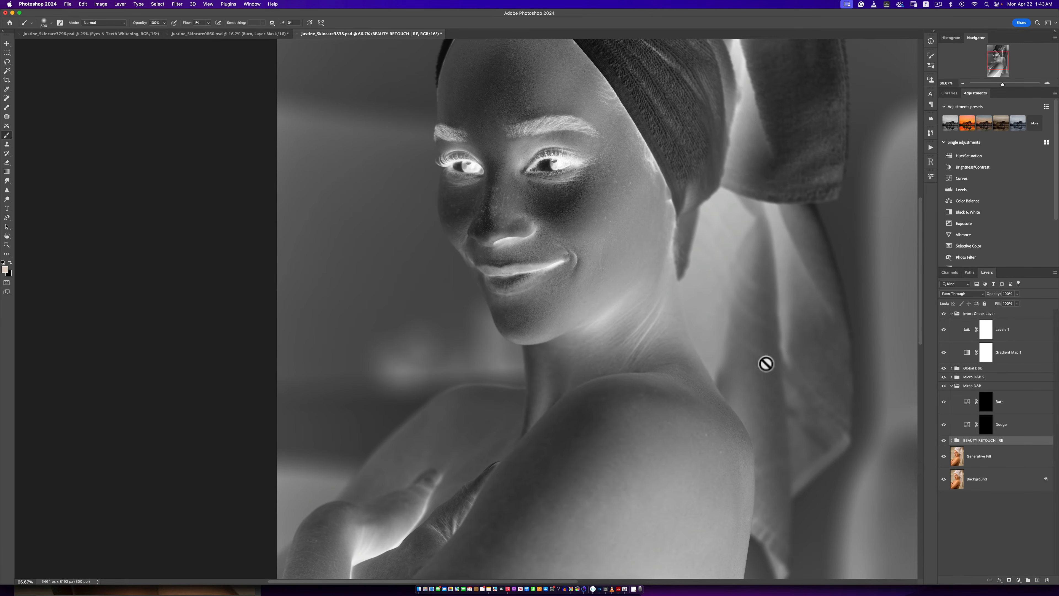
pyautogui.press(']')
pyautogui.click(986, 403)
pyautogui.press('[')
pyautogui.press('[')
pyautogui.press('[')
pyautogui.press('[')
pyautogui.press('[')
pyautogui.press('[')
pyautogui.press('[')
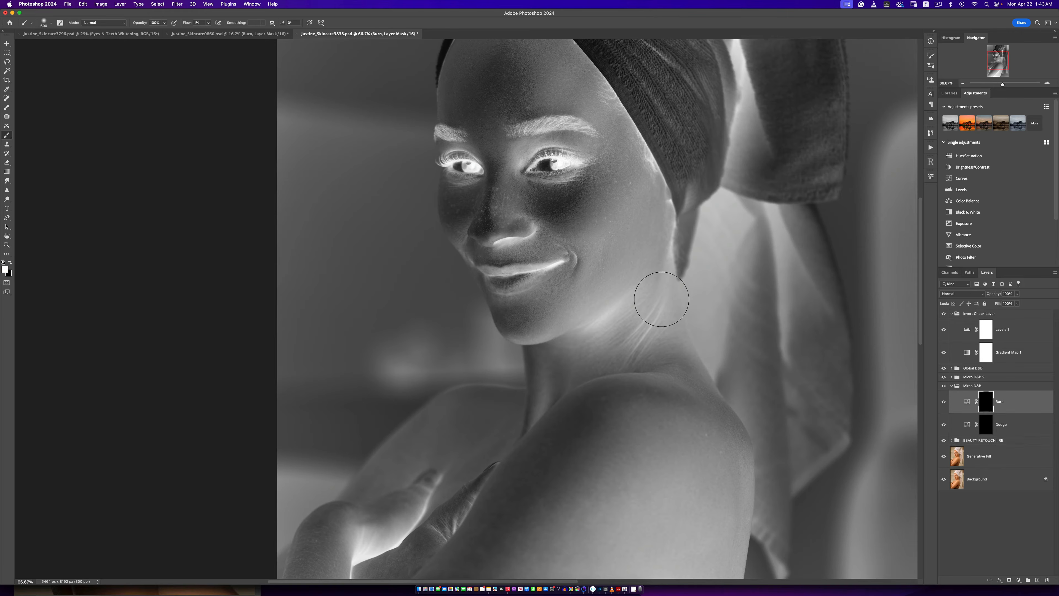
pyautogui.press('[')
pyautogui.press('[')
pyautogui.press('[')
pyautogui.press('[')
pyautogui.press('[')
# Compare the inverted portrait with the Burn layer hidden and shown.
pyautogui.click(943, 402)
pyautogui.click(943, 402)
pyautogui.press(']')
# Reduce the brush to a very small size for burning fine spots on the chin at 200% zoom.
pyautogui.press('z')
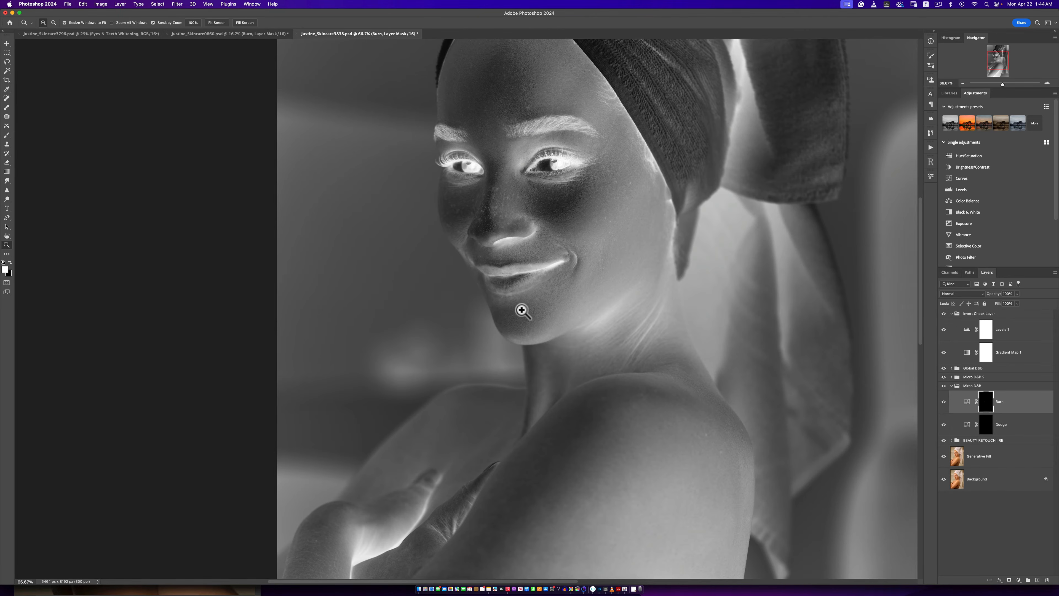
pyautogui.moveTo(522, 309); pyautogui.dragTo(522, 304)
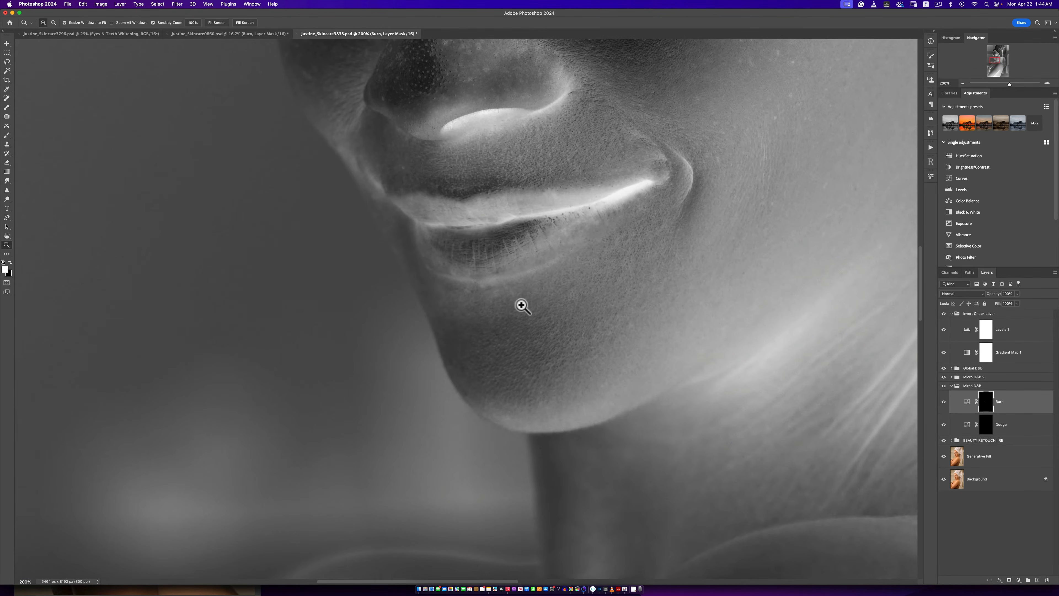
pyautogui.press('b')
pyautogui.press('[')
pyautogui.press('[')
pyautogui.press('[')
pyautogui.press('[')
pyautogui.press('[')
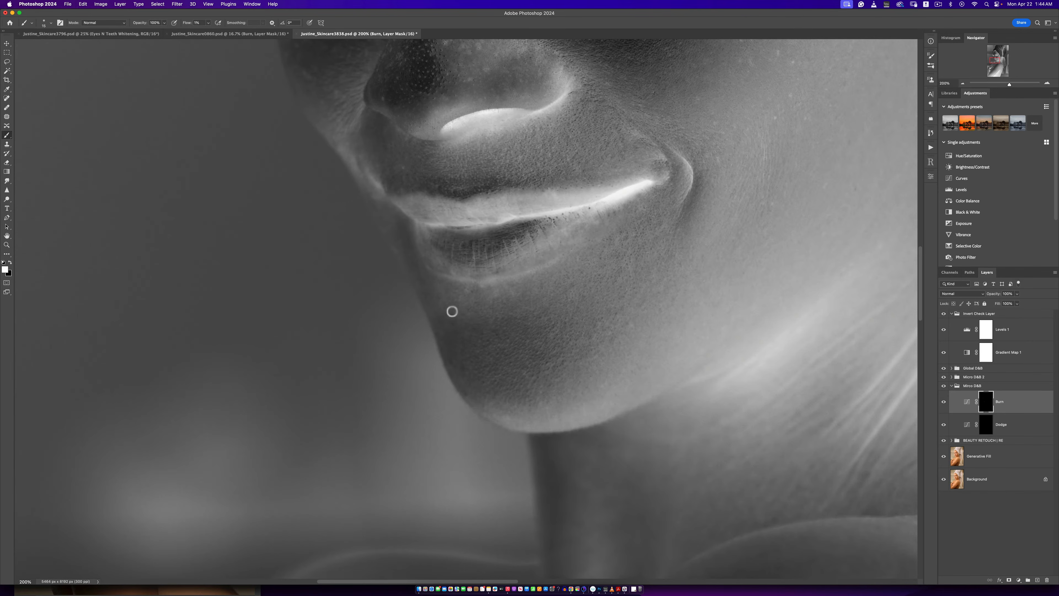
pyautogui.press(']')
# Switch to the Dodge mask and back to the Burn mask, and reduce the brush size further.
pyautogui.click(985, 425)
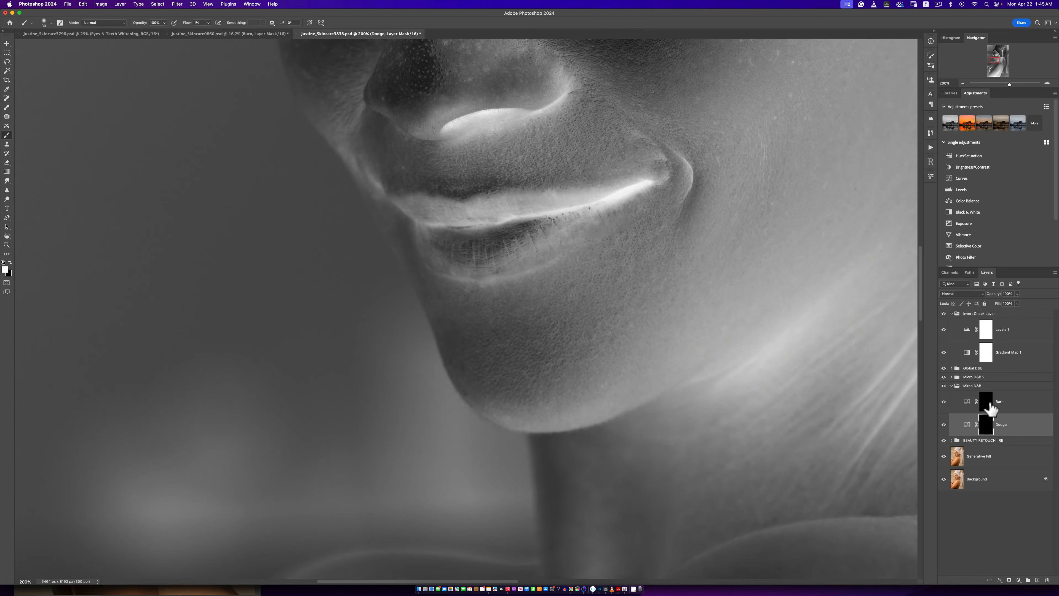
pyautogui.click(996, 403)
pyautogui.press('[')
pyautogui.press('[')
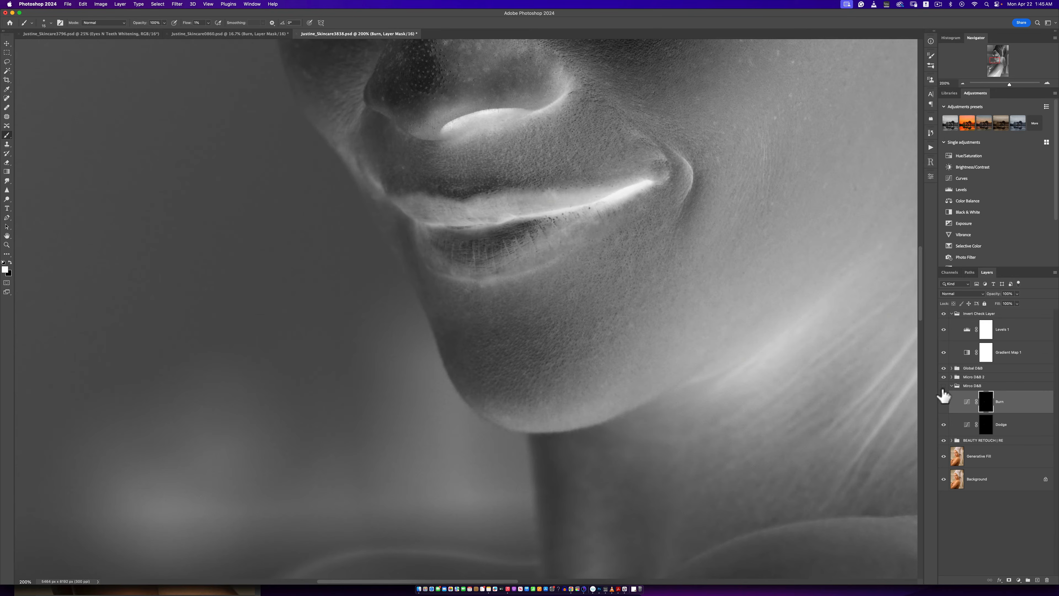
# Check the chin in color with the Invert Check Layer group hidden, and select the Dodge mask with a smaller brush.
pyautogui.click(943, 400)
pyautogui.click(943, 313)
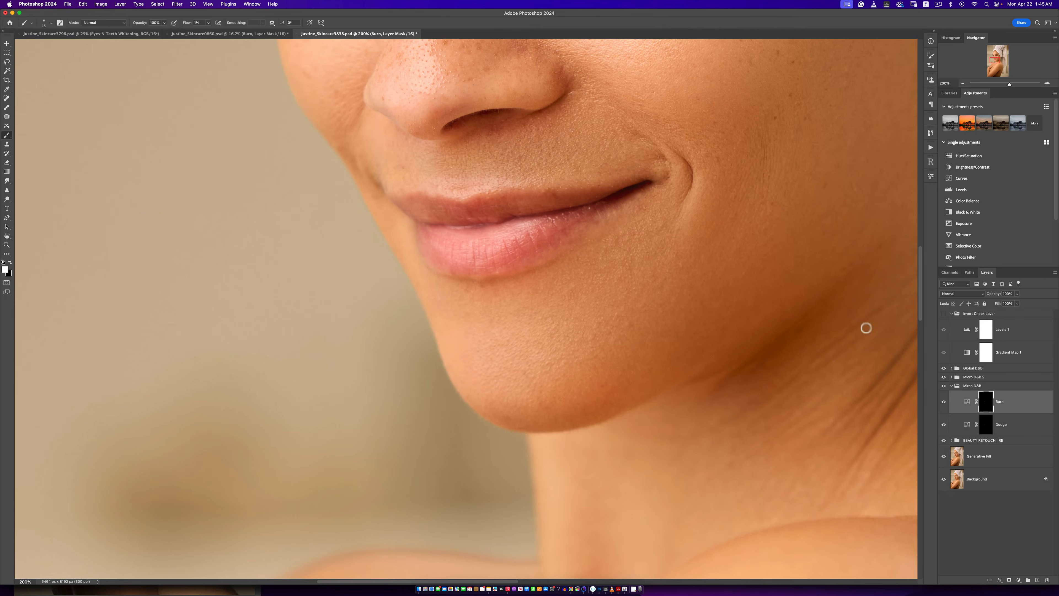
pyautogui.click(943, 385)
pyautogui.click(958, 430)
pyautogui.press('[')
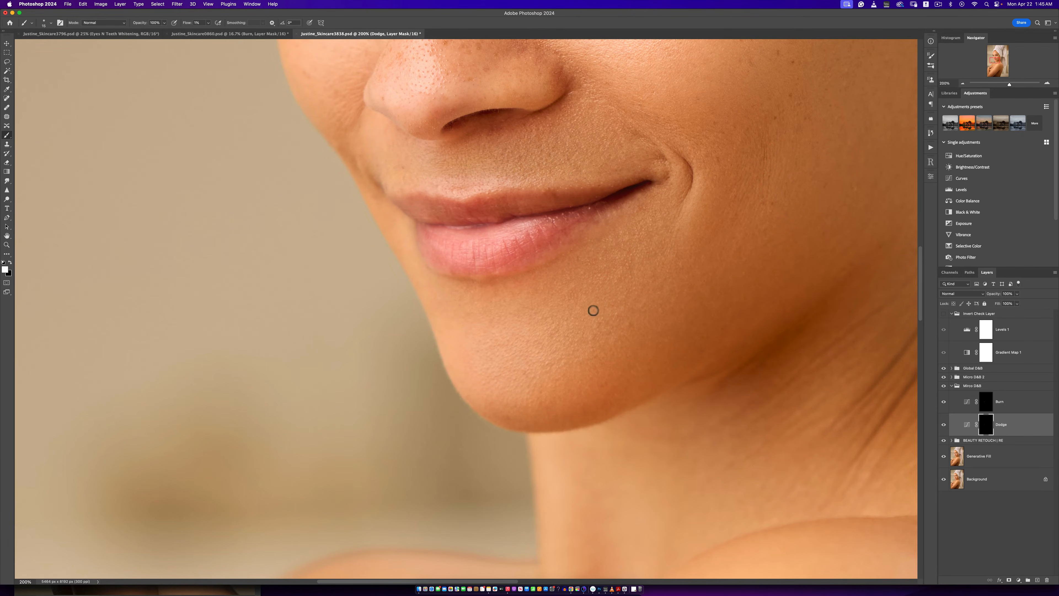
# Compare the full portrait with the BEAUTY RETOUCH group hidden and shown.
pyautogui.press('z')
pyautogui.keyDown('alt'); pyautogui.click(600, 317); pyautogui.keyUp('alt')
pyautogui.keyDown('alt'); pyautogui.click(601, 317); pyautogui.keyUp('alt')
pyautogui.keyDown('alt'); pyautogui.click(602, 317); pyautogui.keyUp('alt')
pyautogui.keyDown('alt'); pyautogui.click(603, 318); pyautogui.keyUp('alt')
pyautogui.keyDown('alt'); pyautogui.click(604, 319); pyautogui.keyUp('alt')
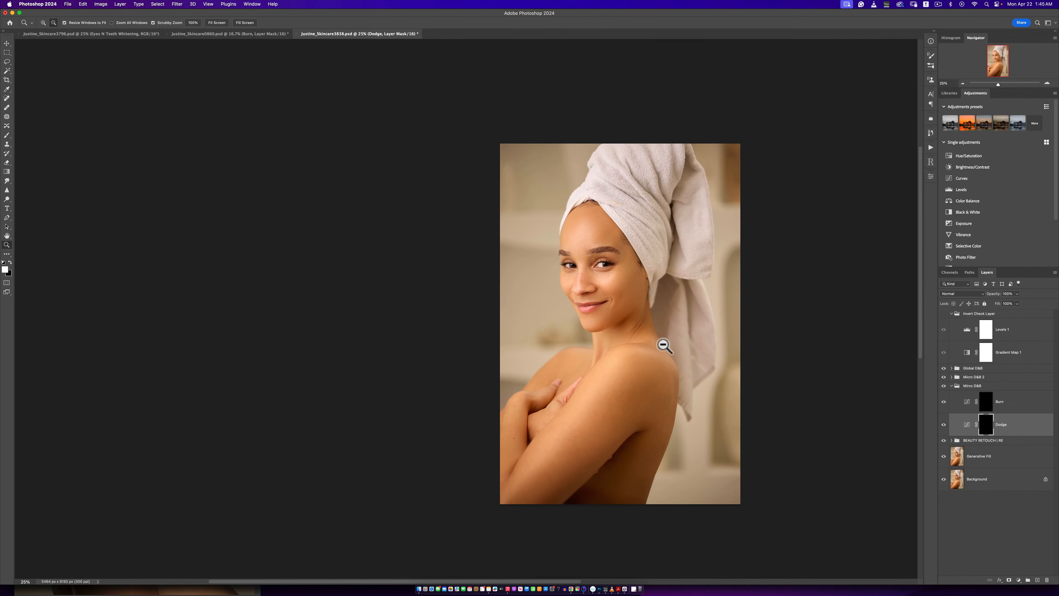
pyautogui.click(629, 316)
pyautogui.press('b')
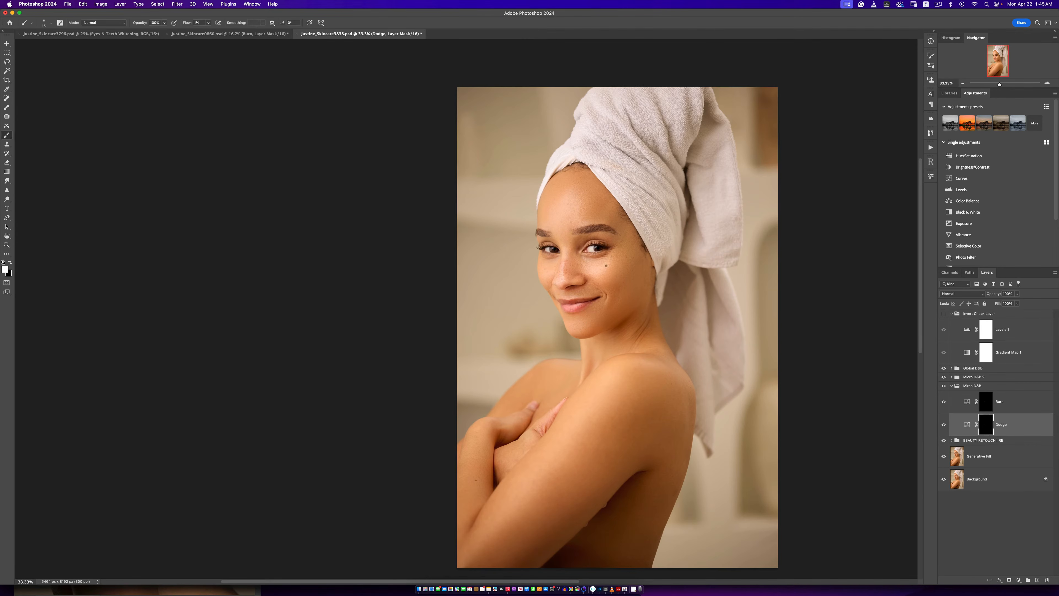
pyautogui.click(944, 441)
pyautogui.click(944, 441)
# Show the Invert Check Layer group over the arm and back, and set the Levels 1 midtones to 0.12.
pyautogui.press('z')
pyautogui.keyDown('alt'); pyautogui.click(627, 350); pyautogui.keyUp('alt')
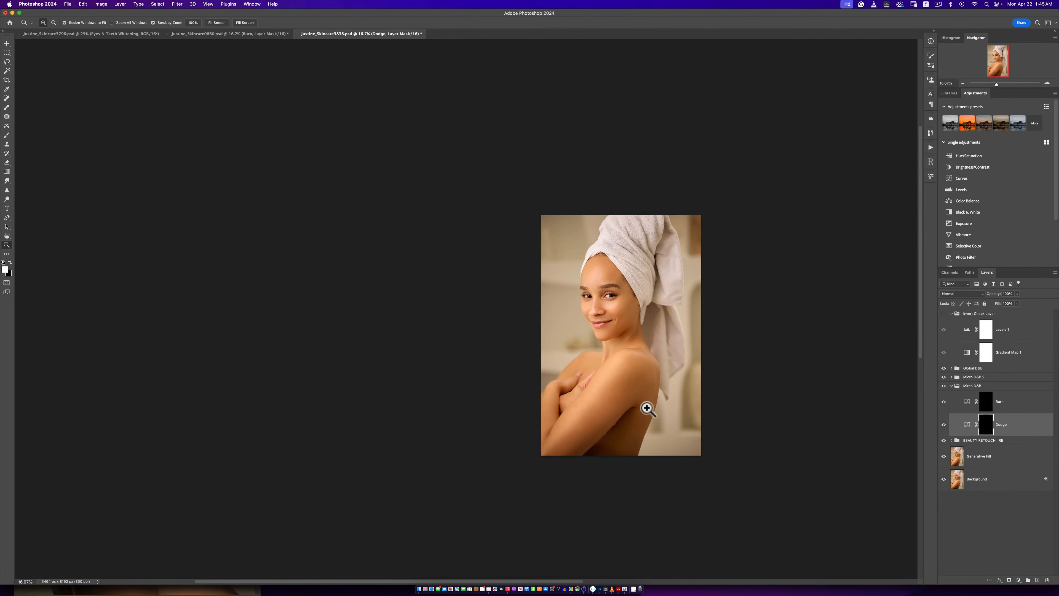
pyautogui.click(646, 401)
pyautogui.click(646, 401)
pyautogui.click(651, 396)
pyautogui.press('b')
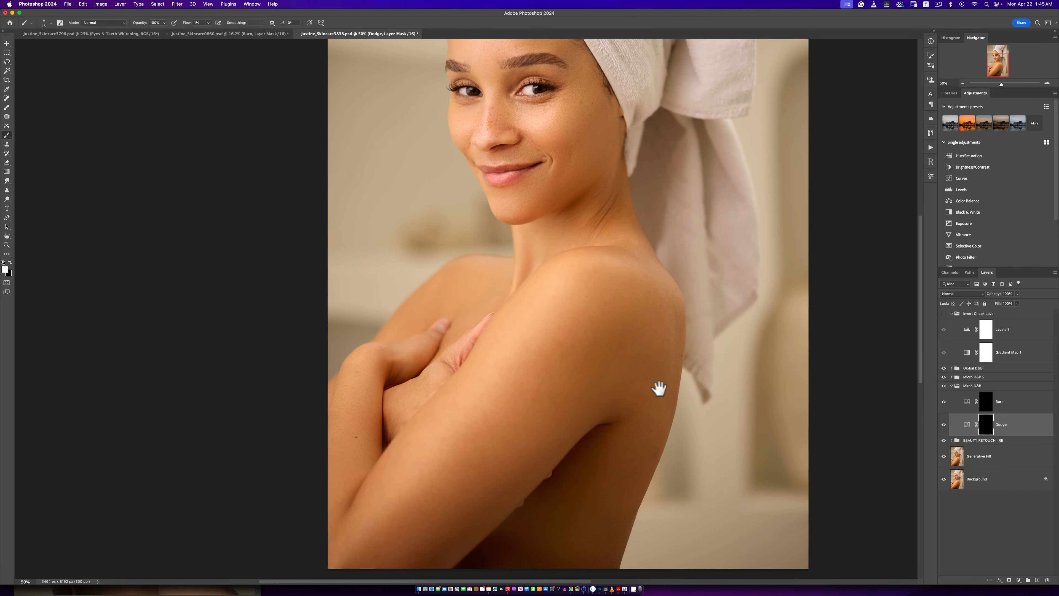
pyautogui.moveTo(659, 388)
pyautogui.mouseDown()
pyautogui.moveTo(638, 317)
pyautogui.moveTo(662, 326)
pyautogui.mouseUp()
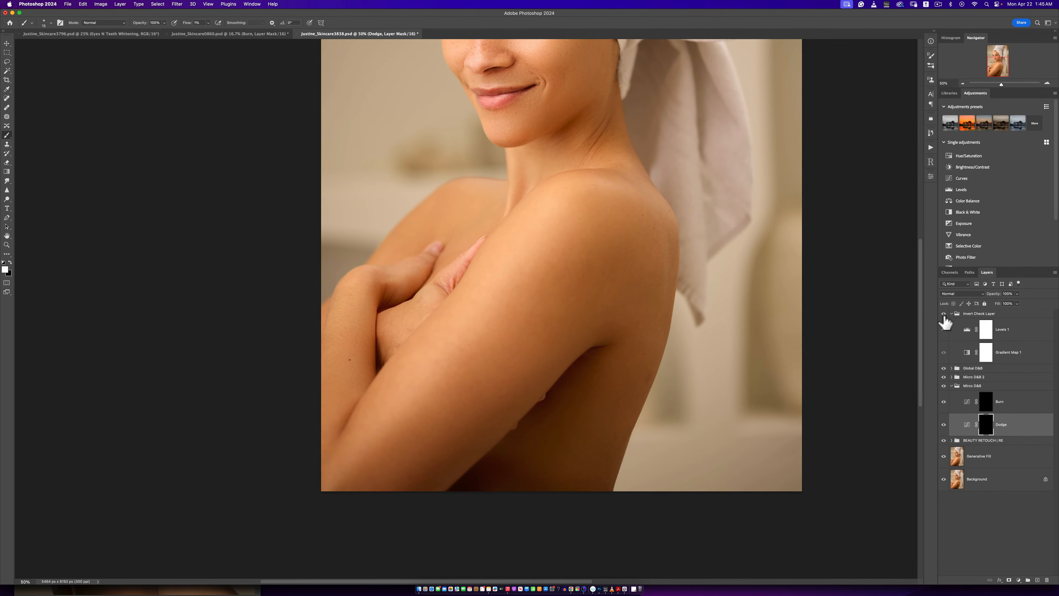
pyautogui.click(943, 313)
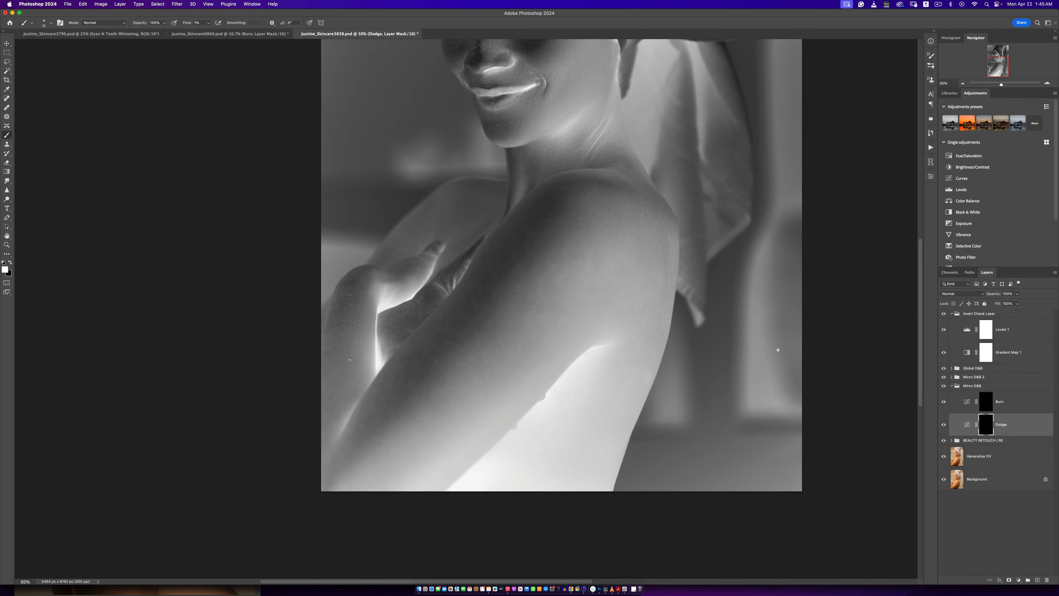
pyautogui.doubleClick(967, 330)
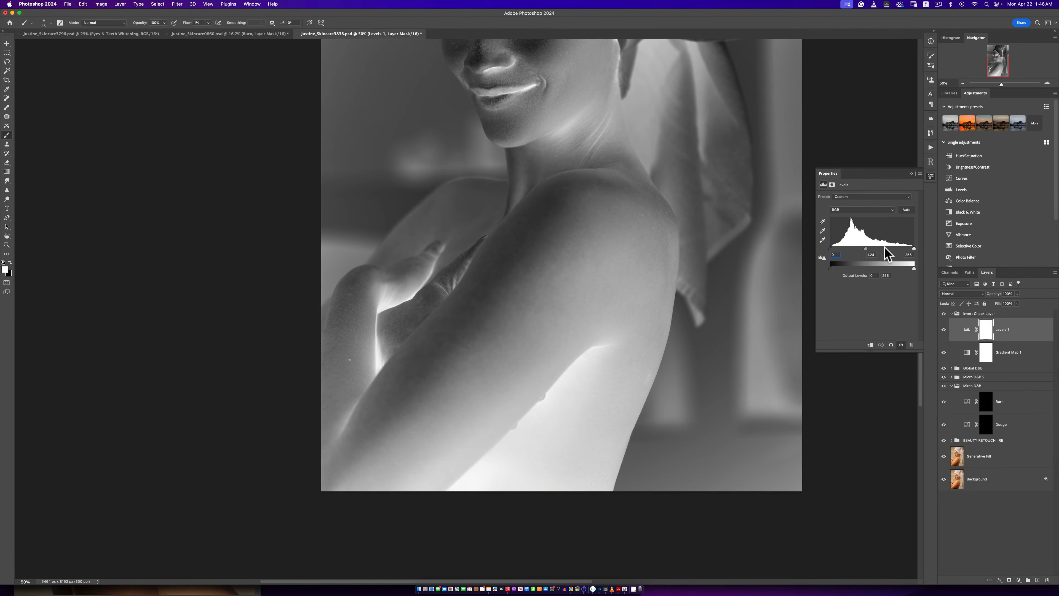
pyautogui.moveTo(887, 253); pyautogui.dragTo(907, 249)
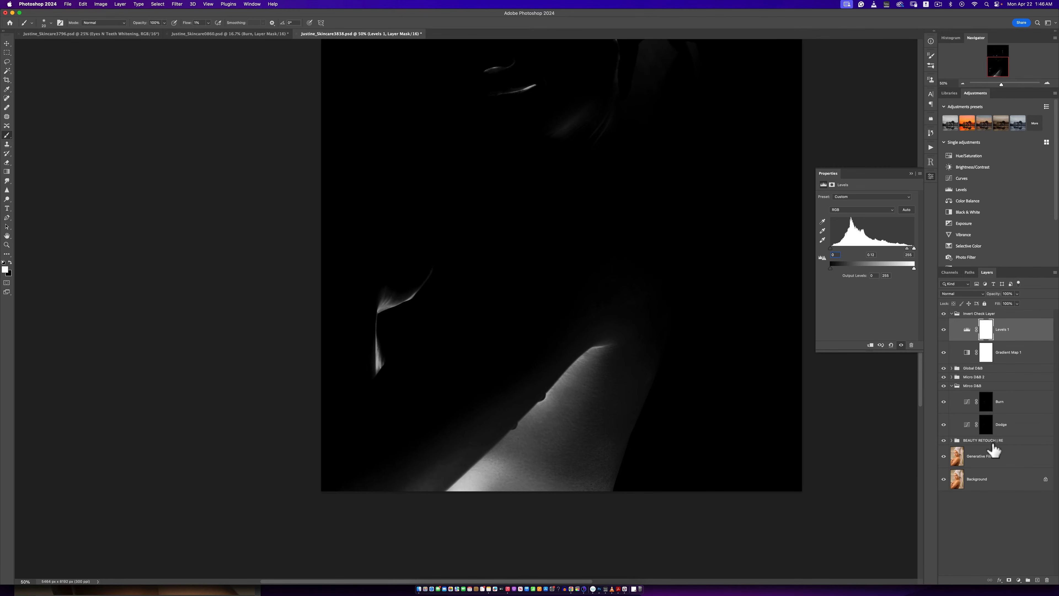
# Dodge the shadowed side of the torso below the arm on the Mirco D&B Dodge mask with a progressively larger brush.
pyautogui.click(985, 429)
pyautogui.press(']')
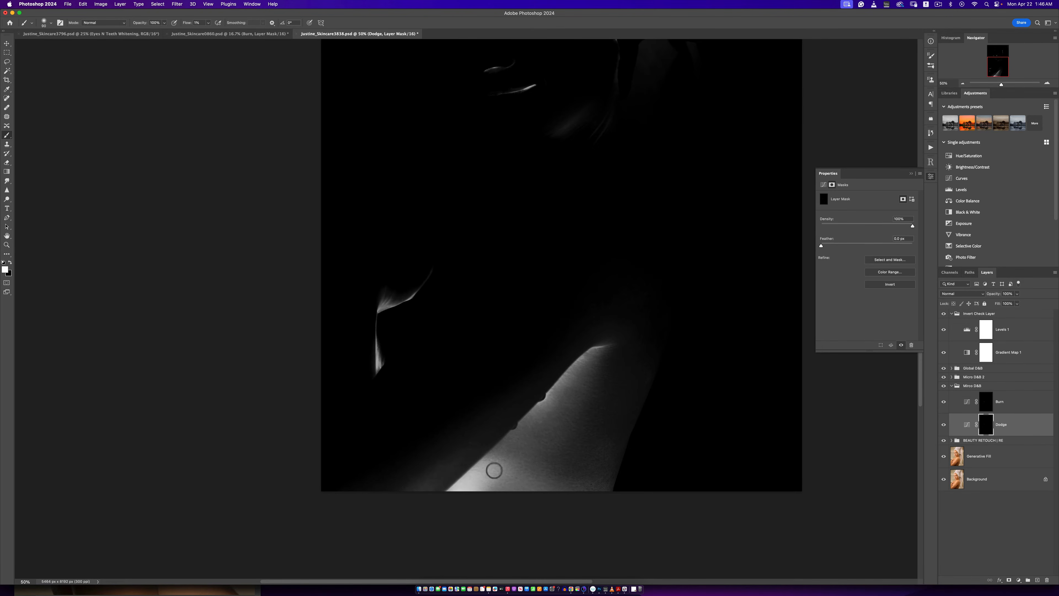
pyautogui.press(']')
pyautogui.press(']')
pyautogui.press(']')
pyautogui.press(']')
pyautogui.press(']')
pyautogui.press(']')
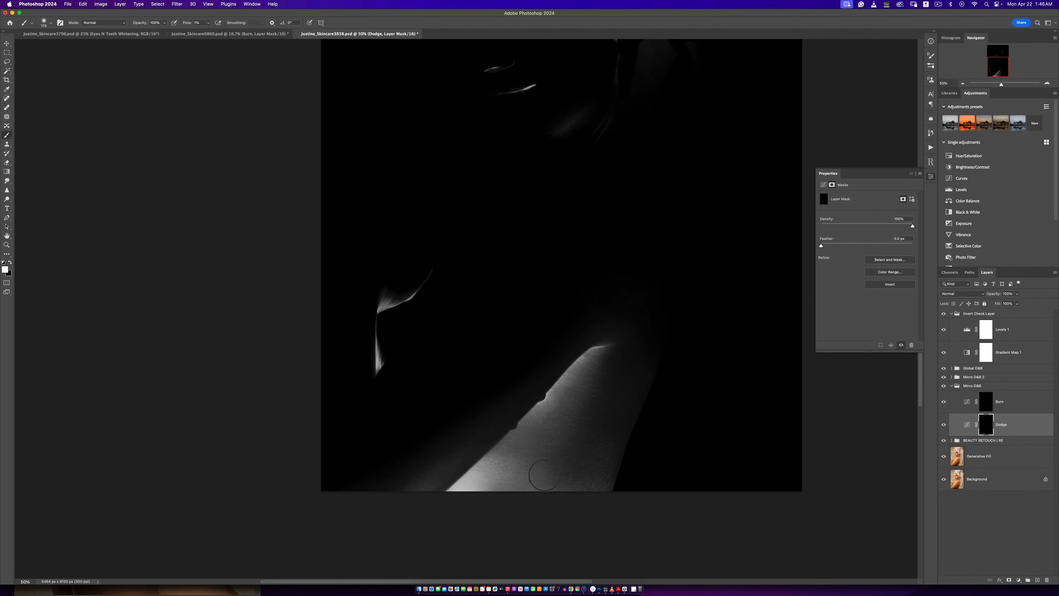
pyautogui.press(']')
# Hide the Invert Check Layer group and compare the torso in color with the Mirco D&B Dodge layer hidden and shown.
pyautogui.click(943, 314)
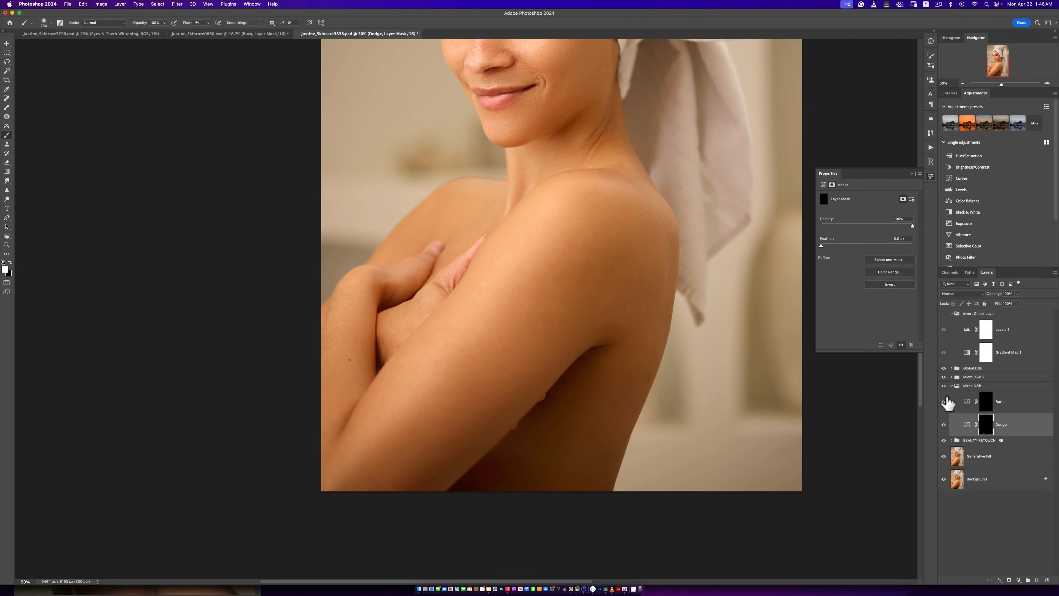
pyautogui.click(943, 425)
pyautogui.press('[')
pyautogui.press(']')
pyautogui.press('z')
pyautogui.keyDown('alt'); pyautogui.click(527, 464); pyautogui.keyUp('alt')
pyautogui.keyDown('alt'); pyautogui.click(529, 465); pyautogui.keyUp('alt')
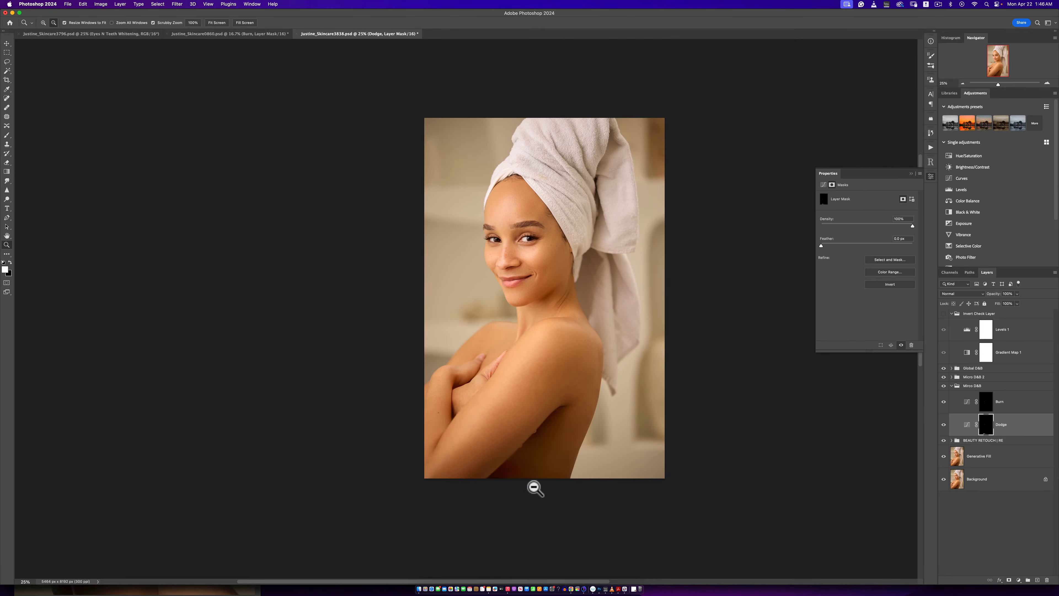
pyautogui.press('b')
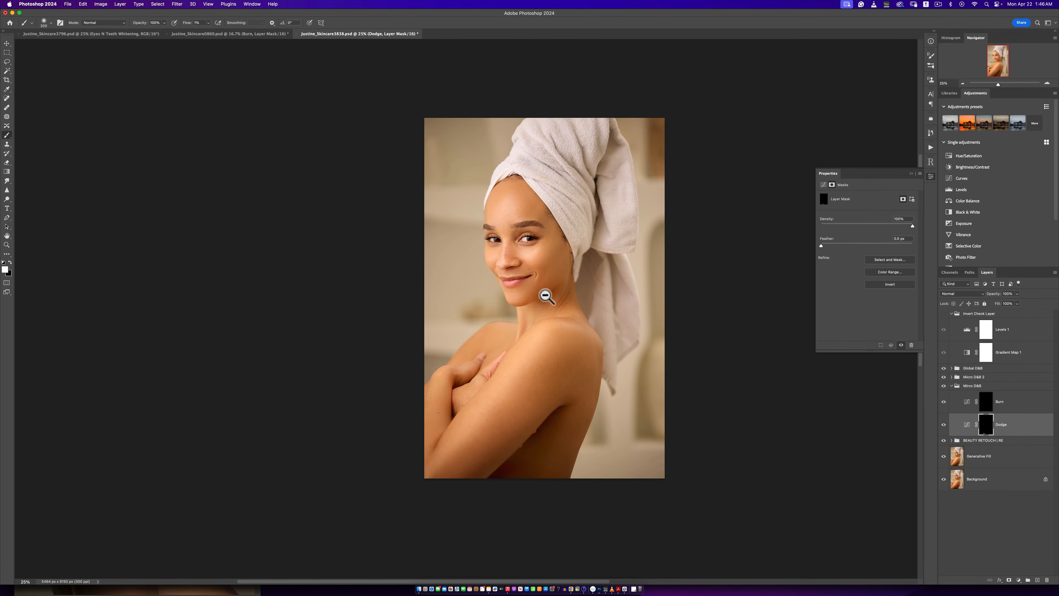
# Show the Invert Check Layer group over the face at 100% and set the Levels 1 midtones to about 0.4.
pyautogui.press('z')
pyautogui.click(539, 279)
pyautogui.click(538, 279)
pyautogui.press('b')
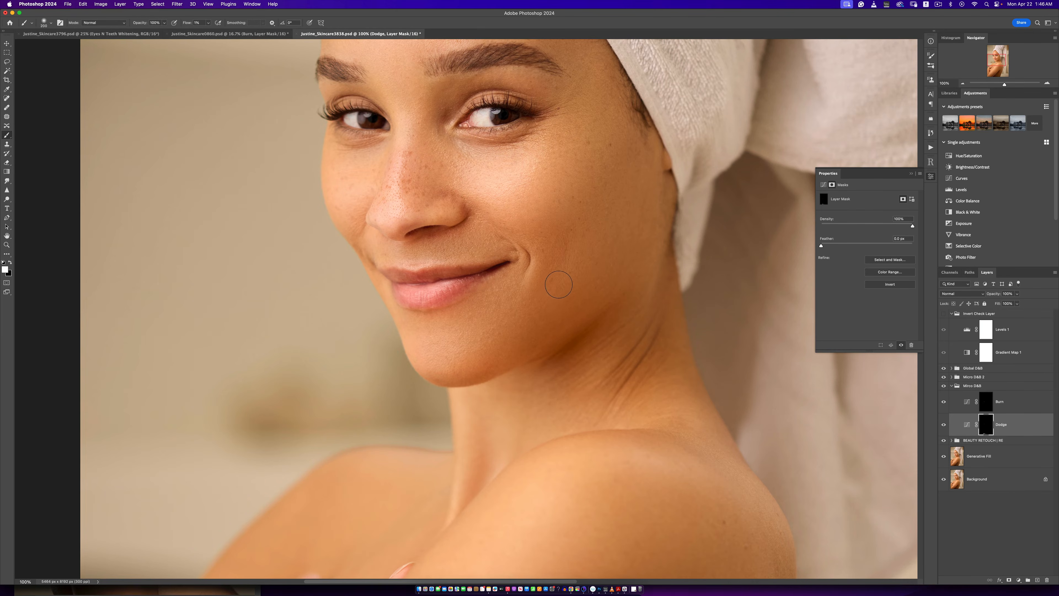
pyautogui.moveTo(638, 250); pyautogui.dragTo(627, 377)
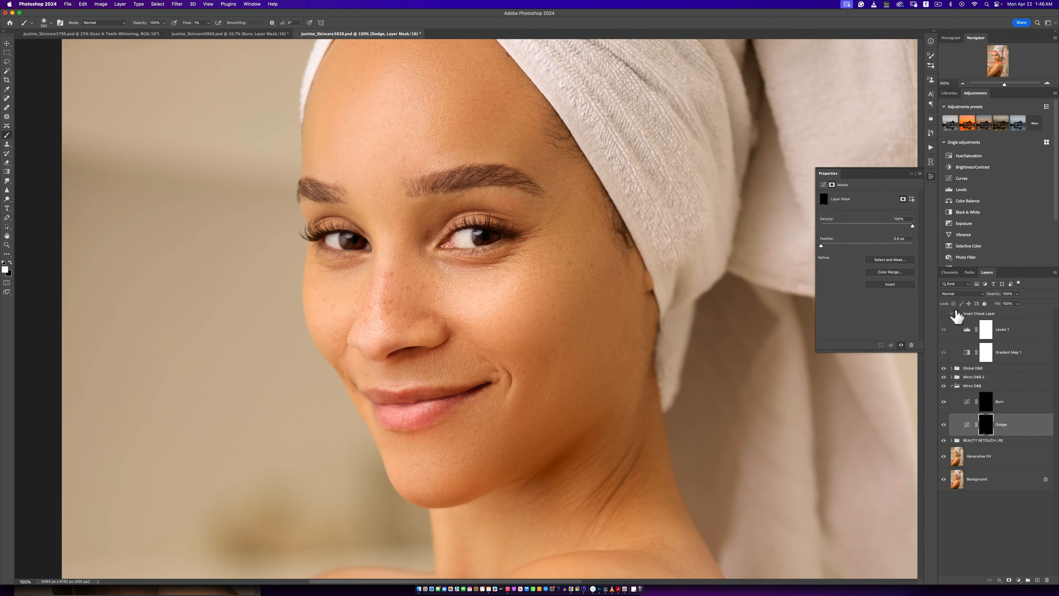
pyautogui.click(943, 313)
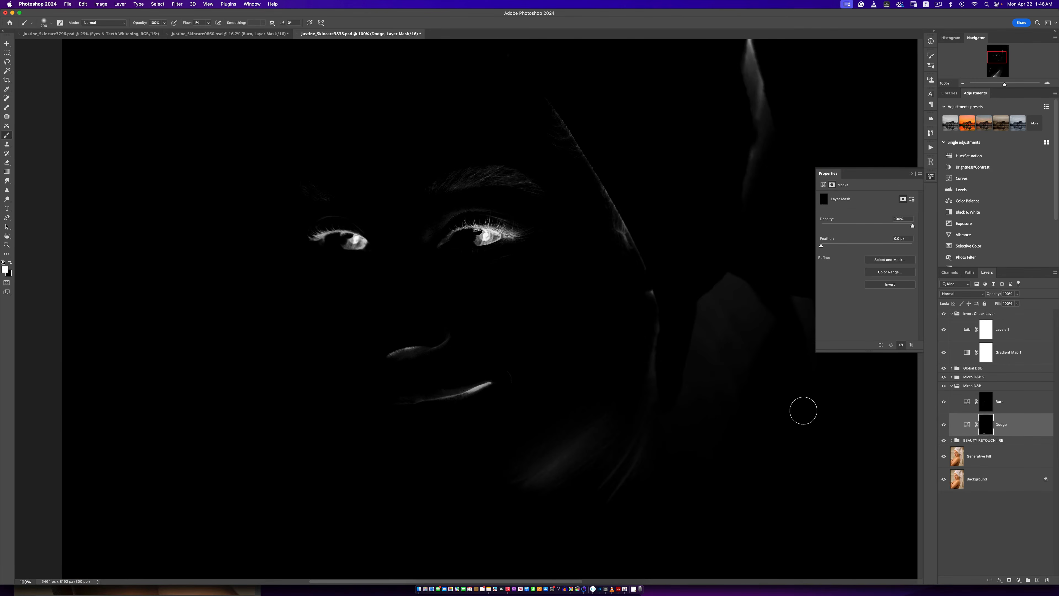
pyautogui.click(966, 332)
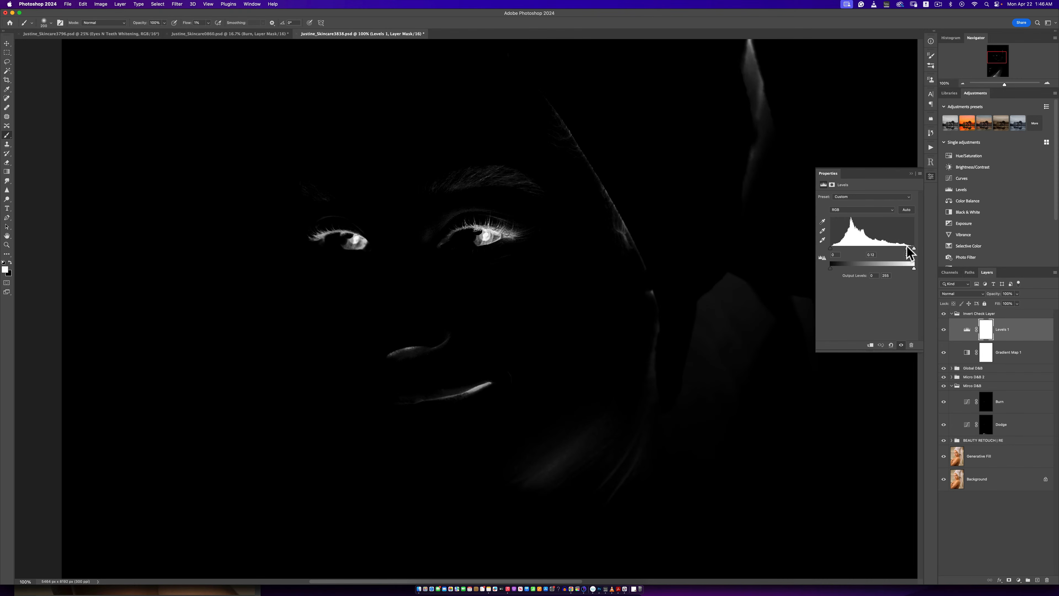
pyautogui.moveTo(897, 248); pyautogui.dragTo(893, 248)
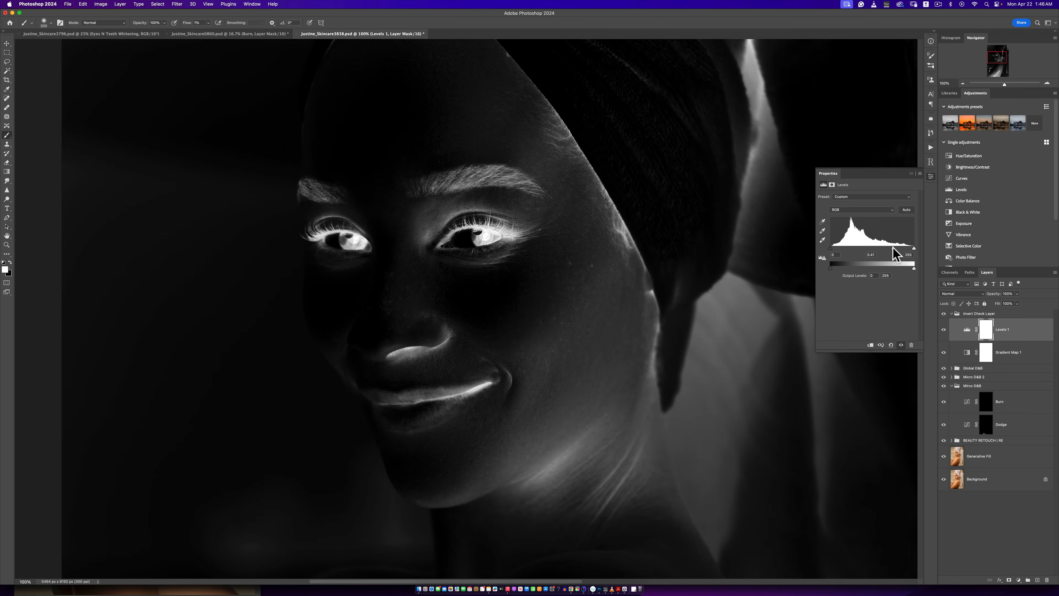
# Burn the neck creases below the jaw on the Mirco D&B Burn mask, adapting the brush size to each area.
pyautogui.click(979, 409)
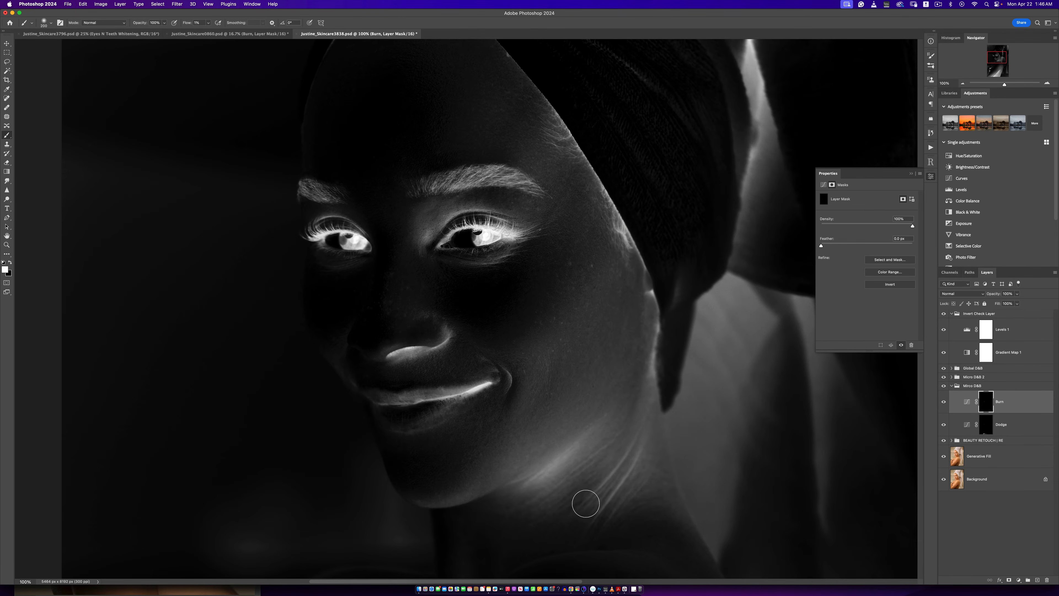
pyautogui.press('[')
pyautogui.press('[')
pyautogui.press('[')
pyautogui.press('[')
pyautogui.press(']')
pyautogui.press(']')
pyautogui.press(']')
pyautogui.press(']')
pyautogui.press(']')
pyautogui.press('[')
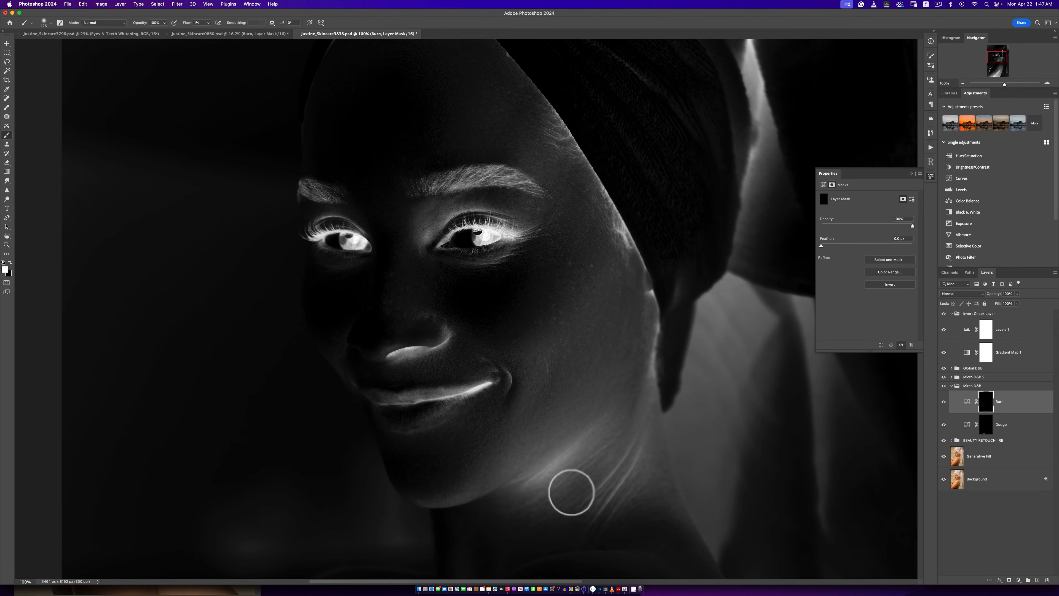
pyautogui.press(']')
# Hide the Invert Check Layer group, compare the neck without and with the Burn layer, and review the whole portrait.
pyautogui.click(943, 314)
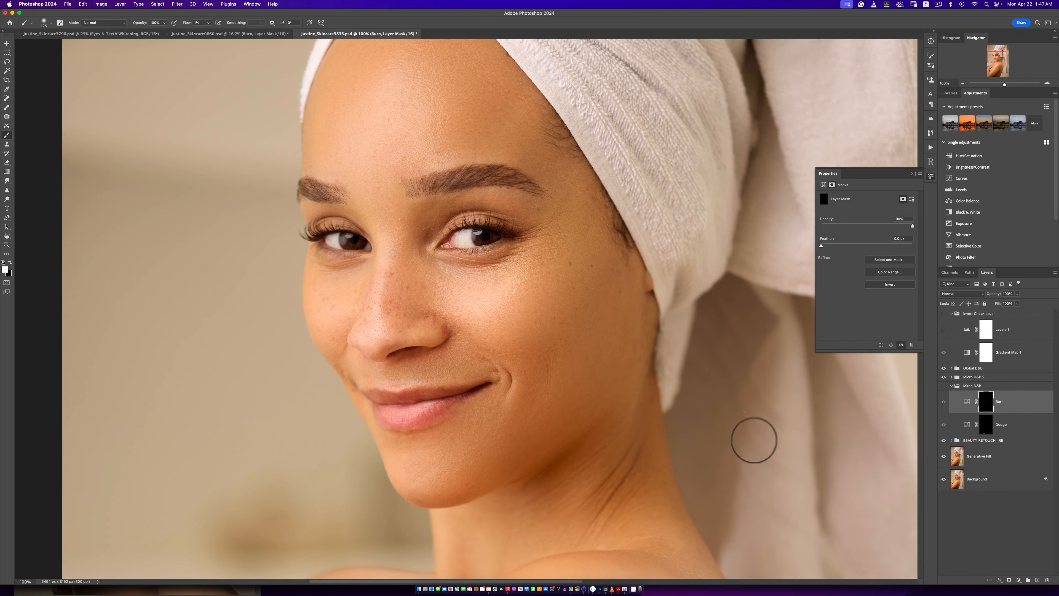
pyautogui.click(943, 402)
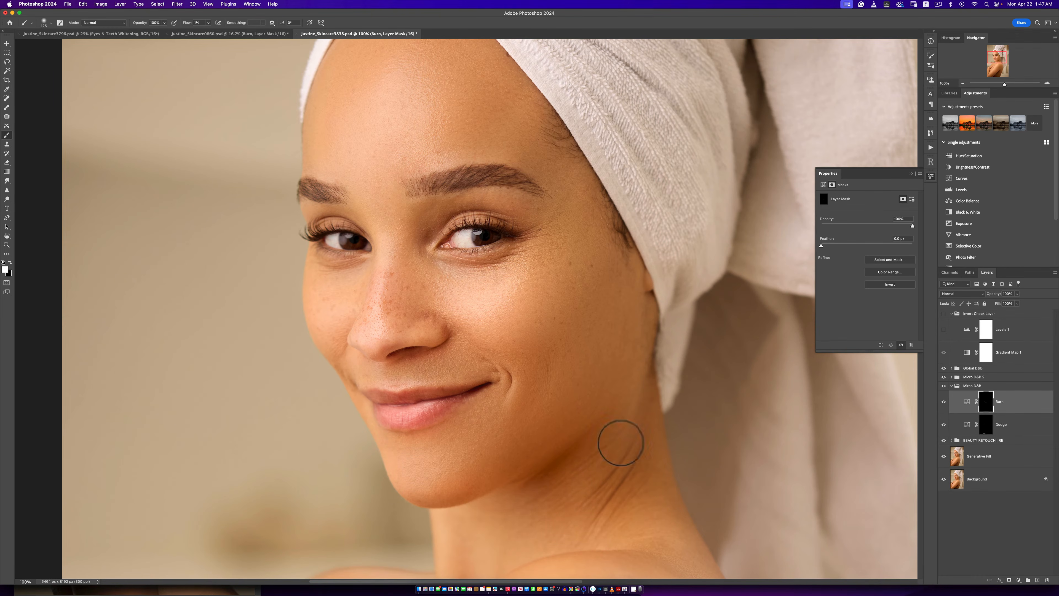
pyautogui.press('z')
pyautogui.keyDown('alt'); pyautogui.click(567, 455); pyautogui.keyUp('alt')
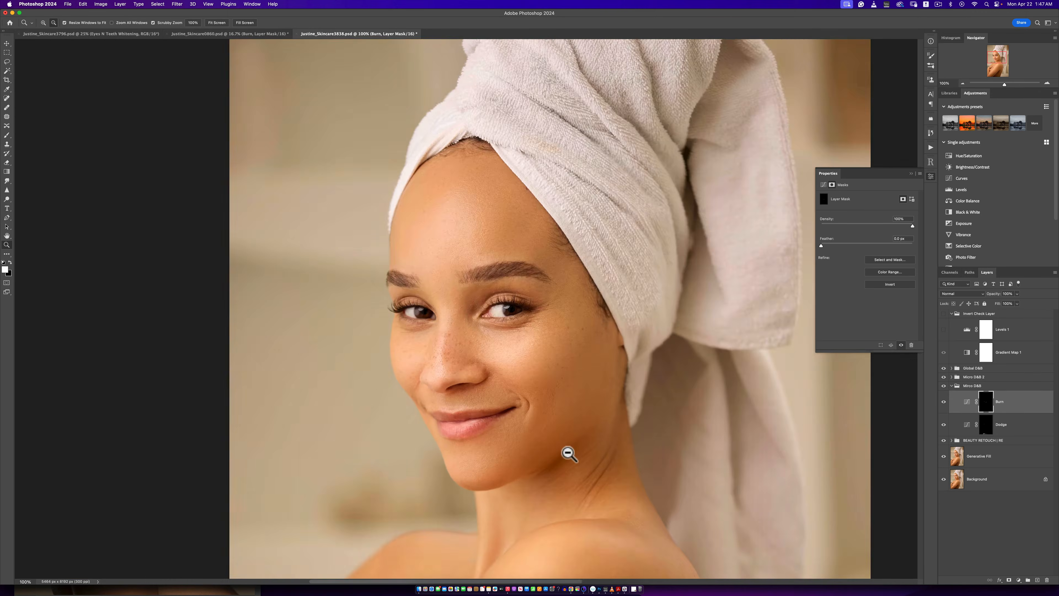
pyautogui.moveTo(576, 463); pyautogui.dragTo(581, 437)
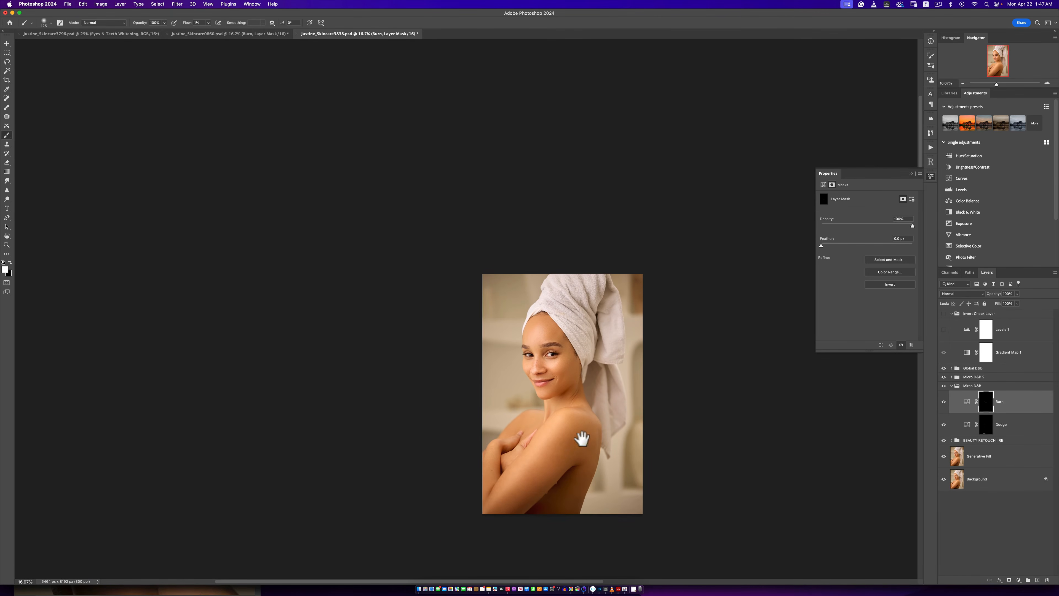
pyautogui.press('z')
pyautogui.click(546, 519)
pyautogui.click(550, 509)
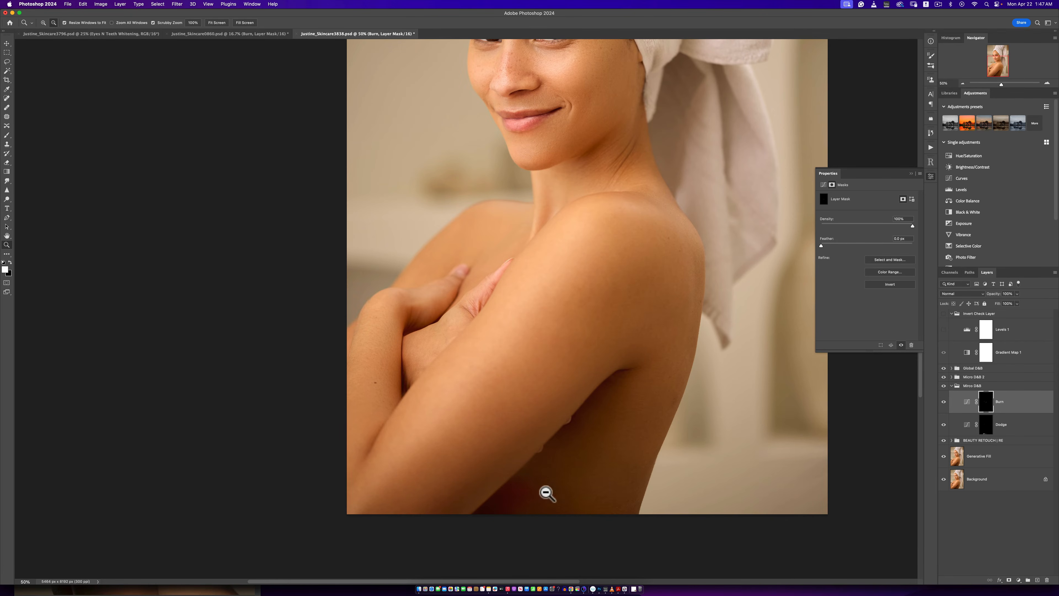
pyautogui.keyDown('alt'); pyautogui.click(573, 459); pyautogui.keyUp('alt')
pyautogui.press('b')
pyautogui.moveTo(579, 456)
pyautogui.mouseDown()
pyautogui.moveTo(576, 419)
pyautogui.moveTo(588, 414)
pyautogui.mouseUp()
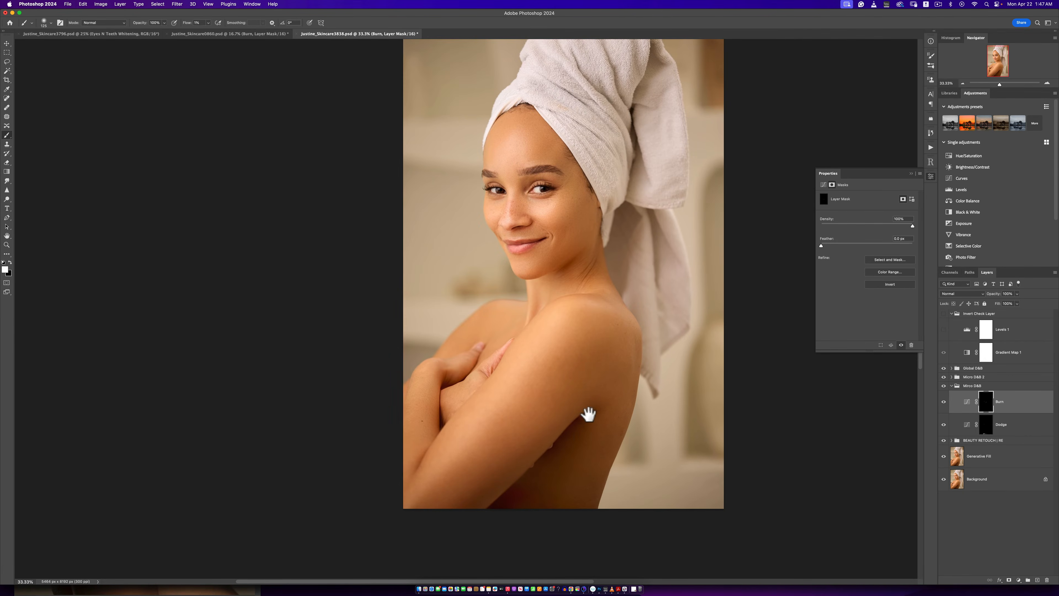
# Collapse the Mirco D&B group, expand the Global D&B group, and replace the layer properties with the Actions list.
pyautogui.click(952, 386)
pyautogui.click(951, 368)
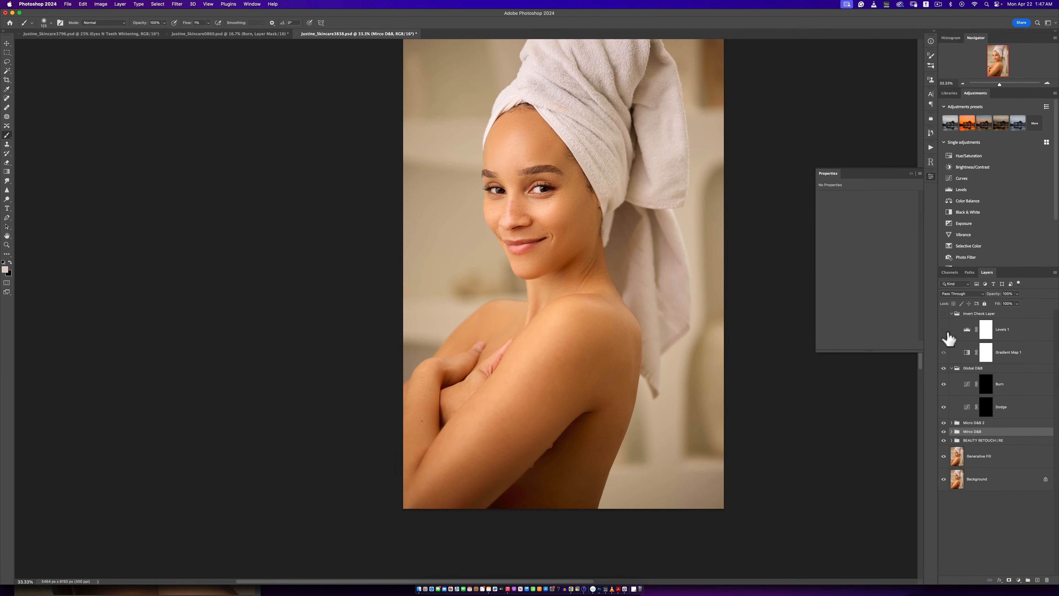
pyautogui.click(912, 173)
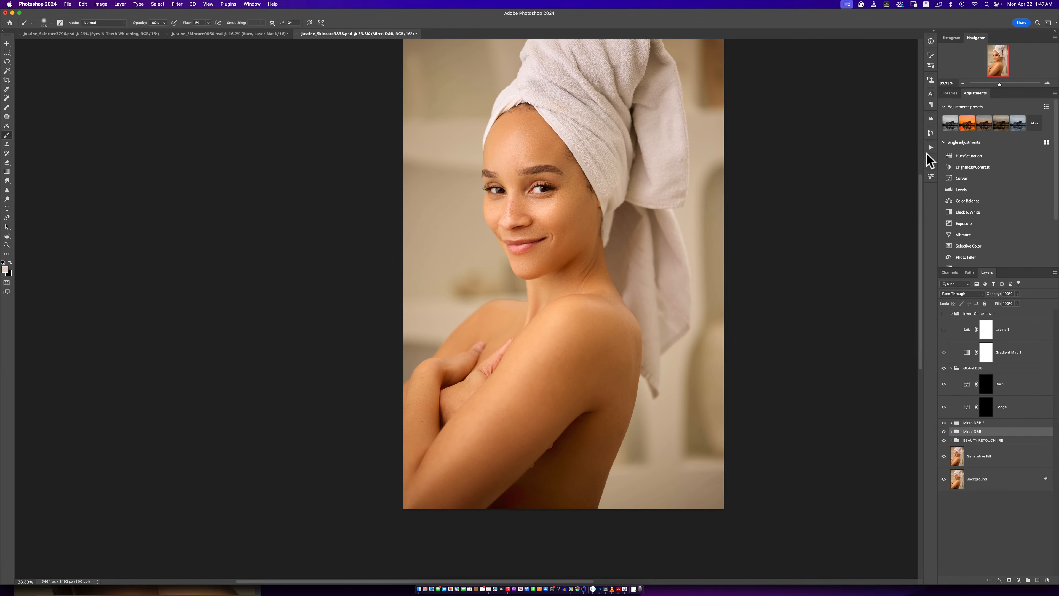
pyautogui.click(929, 148)
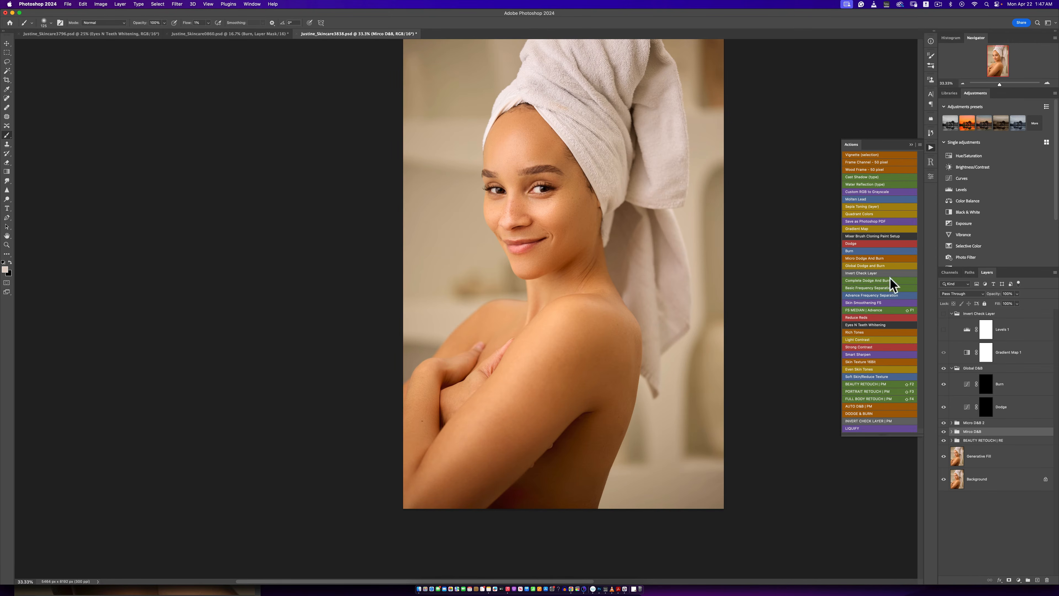
# Select the Global D&B Dodge mask with brush flow at 3%, and hide everything between that group and the Background layer.
pyautogui.click(23, 132)
pyautogui.click(494, 203)
pyautogui.click(991, 406)
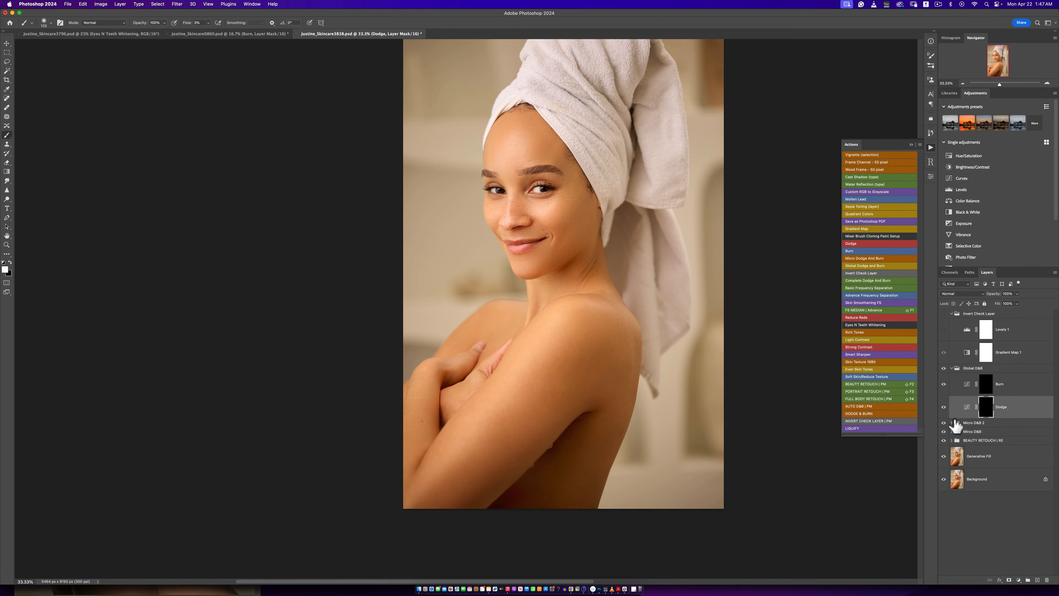
pyautogui.moveTo(943, 422); pyautogui.dragTo(943, 457)
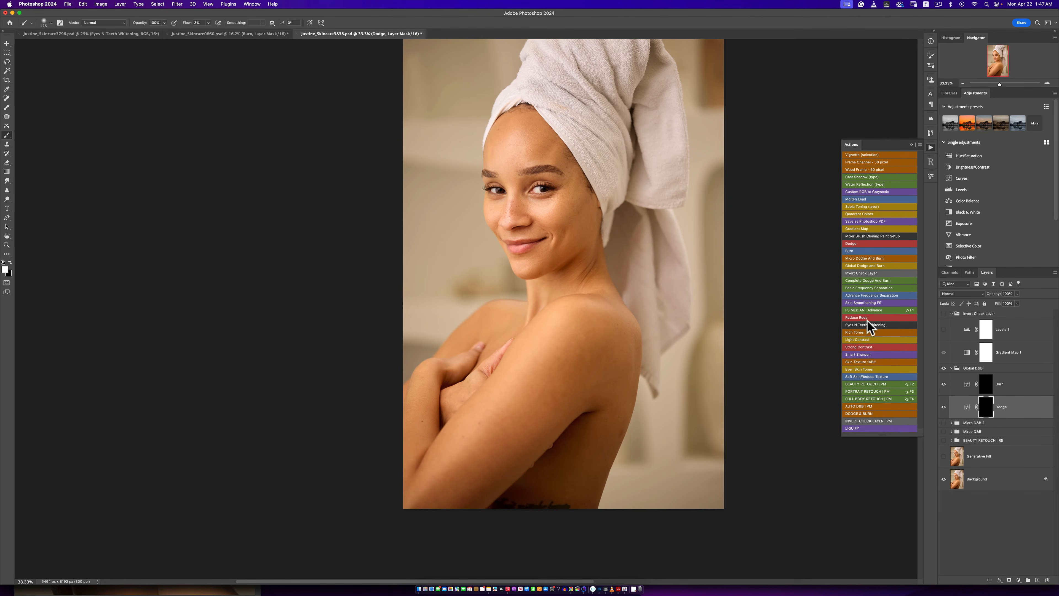
# Dodge the forehead highlight on the Global D&B Dodge mask with a large soft brush.
pyautogui.press(']')
pyautogui.press(']')
pyautogui.press(']')
pyautogui.press(']')
pyautogui.press(']')
pyautogui.press(']')
pyautogui.press('[')
pyautogui.press('[')
pyautogui.press('[')
pyautogui.moveTo(524, 149); pyautogui.dragTo(508, 138)
# Dodge the highlights of the face and shoulder on the Global D&B Dodge mask, varying the brush size.
pyautogui.press('[')
pyautogui.press('[')
pyautogui.press('[')
pyautogui.press('[')
pyautogui.press('[')
pyautogui.press(']')
pyautogui.press('[')
pyautogui.press('[')
pyautogui.press('[')
pyautogui.press(']')
pyautogui.press(']')
pyautogui.press(']')
pyautogui.press(']')
pyautogui.press(']')
pyautogui.press(']')
pyautogui.press('[')
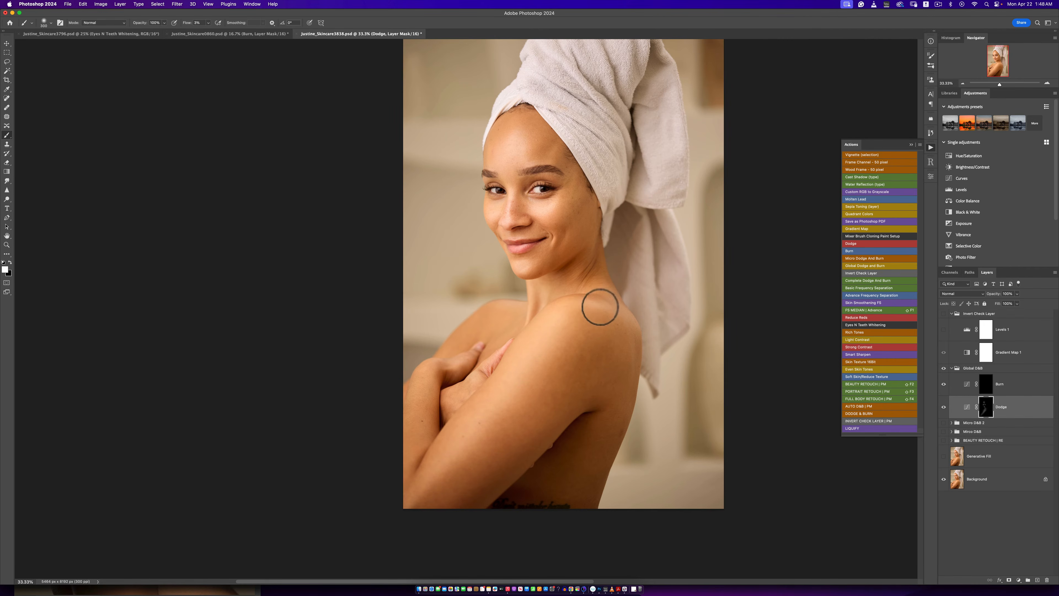
# Dodge the neck, the middle of the face and the eye area with smaller brush sizes.
pyautogui.press(']')
pyautogui.press(']')
pyautogui.press('[')
pyautogui.press('[')
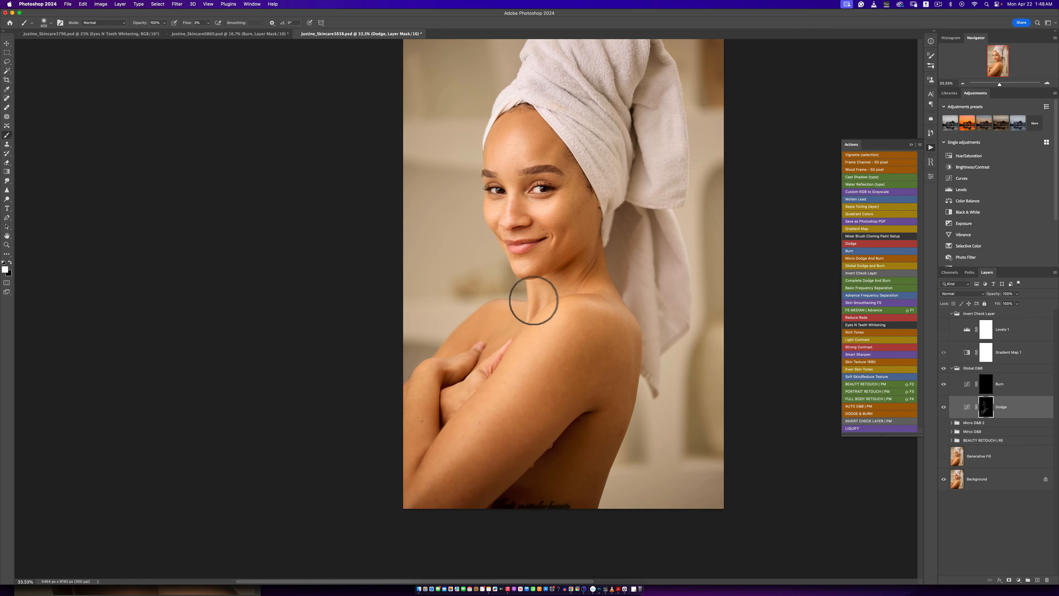
pyautogui.press('[')
pyautogui.press('[')
pyautogui.press('[')
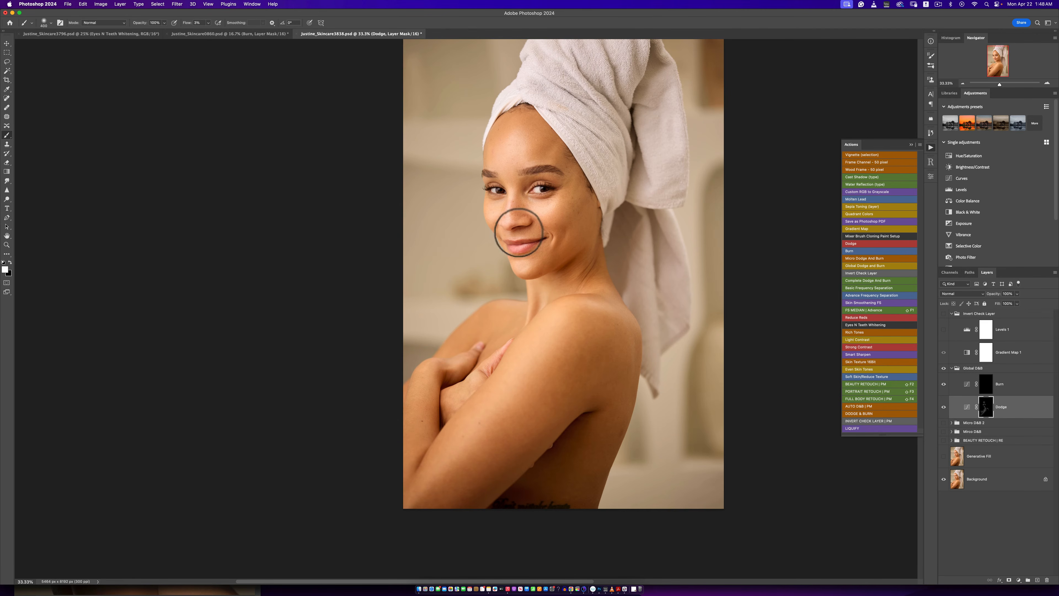
pyautogui.press('[')
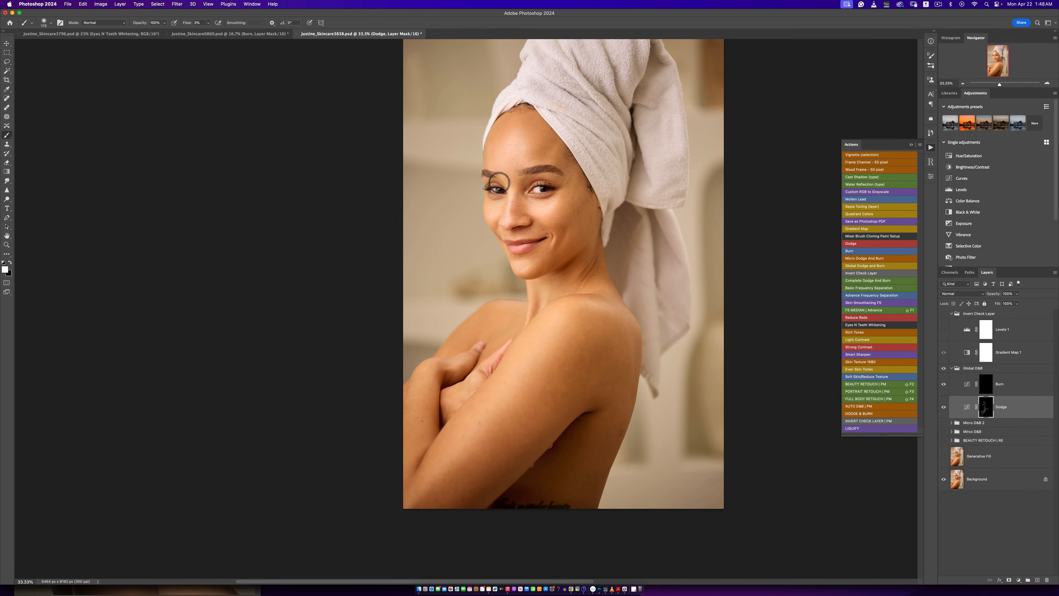
pyautogui.press(']')
pyautogui.press(']')
pyautogui.press(']')
# Select the Global D&B Burn mask and burn the edges of the forehead and face with a soft brush, varying its size.
pyautogui.click(988, 388)
pyautogui.press(']')
pyautogui.press(']')
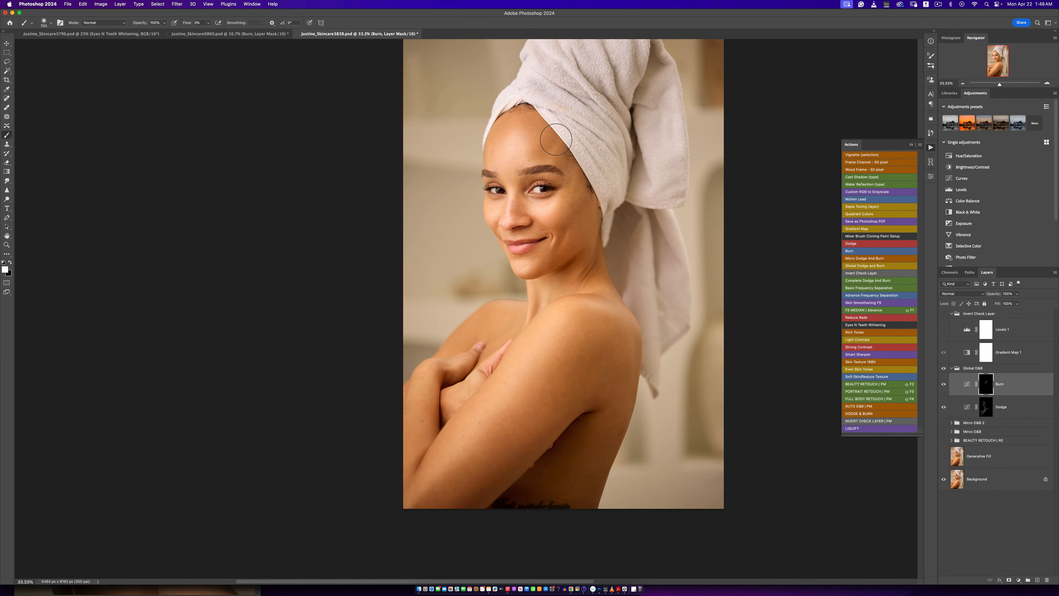
pyautogui.press('[')
pyautogui.press('[')
pyautogui.press('[')
pyautogui.press('[')
pyautogui.press(']')
pyautogui.press(']')
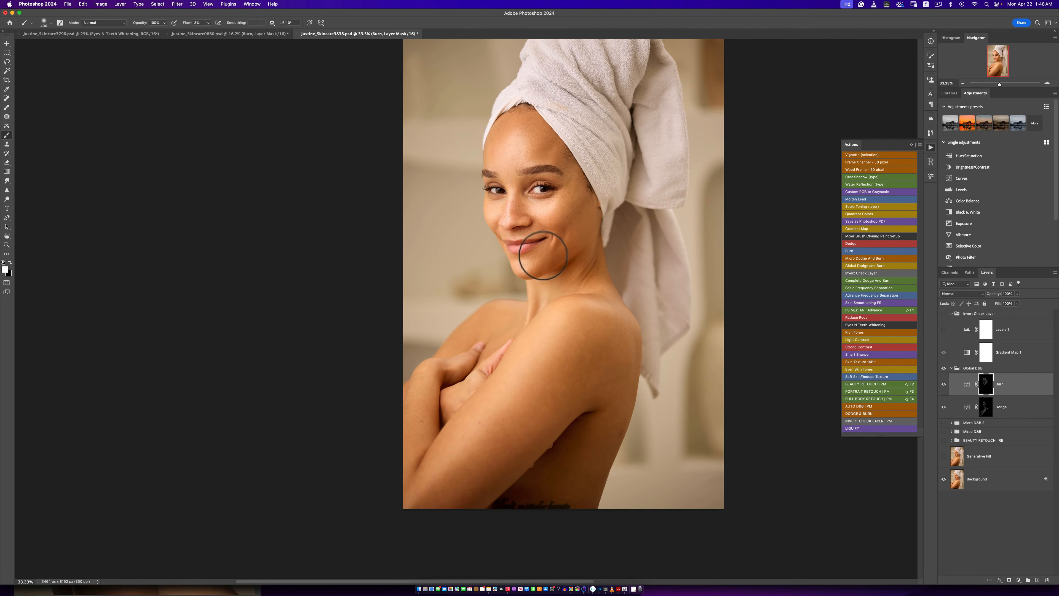
# Burn the shadows around the jaw, neck, hands and arms on the Global D&B Burn mask, varying the brush size.
pyautogui.press('[')
pyautogui.press('[')
pyautogui.press('[')
pyautogui.press('[')
pyautogui.press(']')
pyautogui.press(']')
pyautogui.press(']')
pyautogui.press(']')
pyautogui.press(']')
pyautogui.press(']')
pyautogui.press(']')
pyautogui.press(']')
pyautogui.press(']')
pyautogui.press(']')
pyautogui.press(']')
pyautogui.press(']')
pyautogui.press('[')
pyautogui.press('[')
pyautogui.press('[')
pyautogui.press('[')
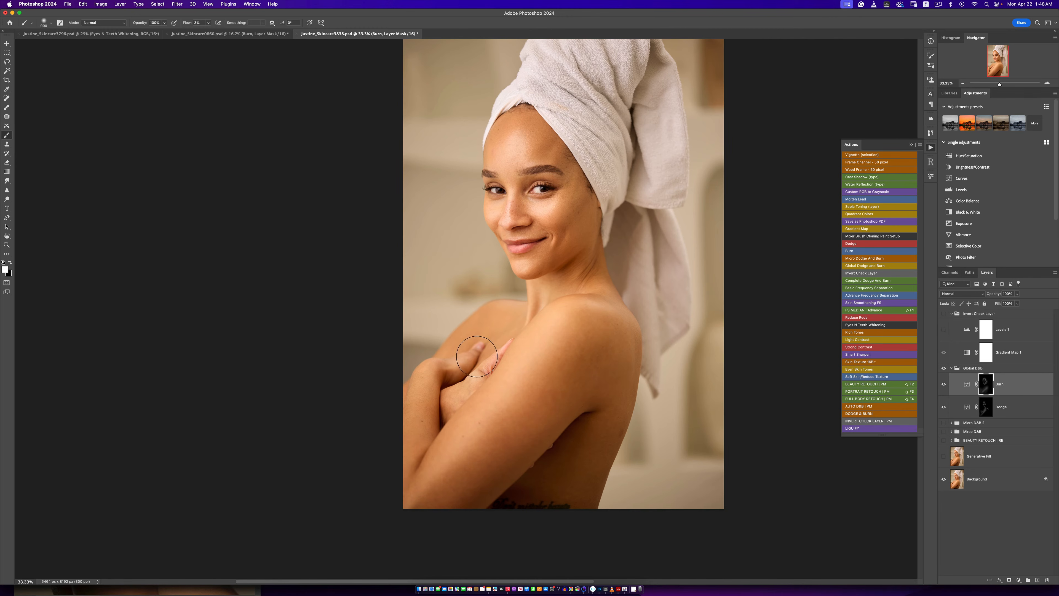
pyautogui.press('[')
# Show the hidden retouching layers again, compare the image with and without Global D&B, and collapse that group.
pyautogui.click(943, 440)
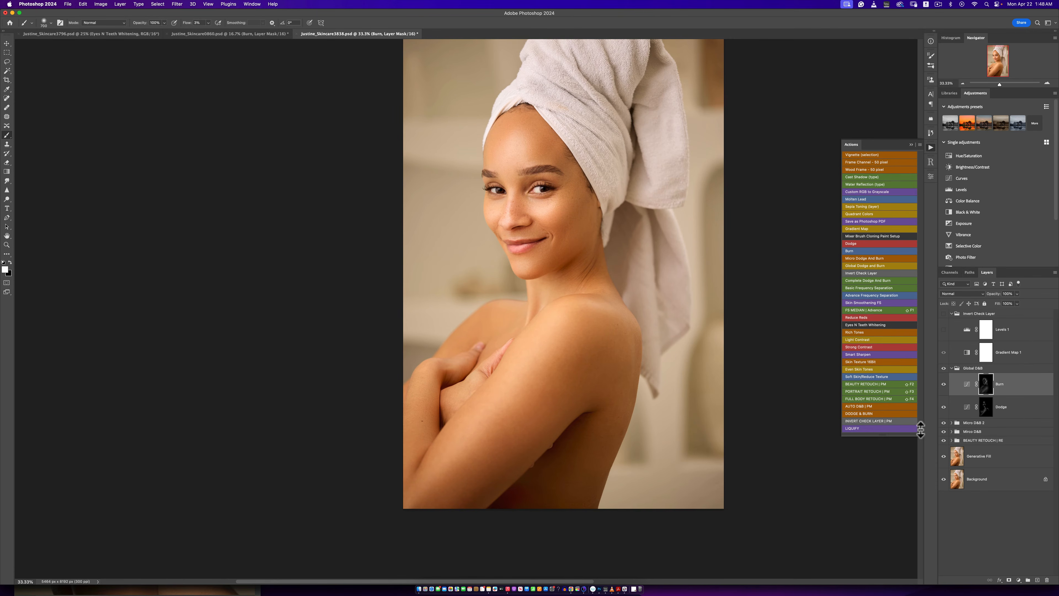
pyautogui.click(943, 368)
pyautogui.click(943, 368)
pyautogui.click(951, 367)
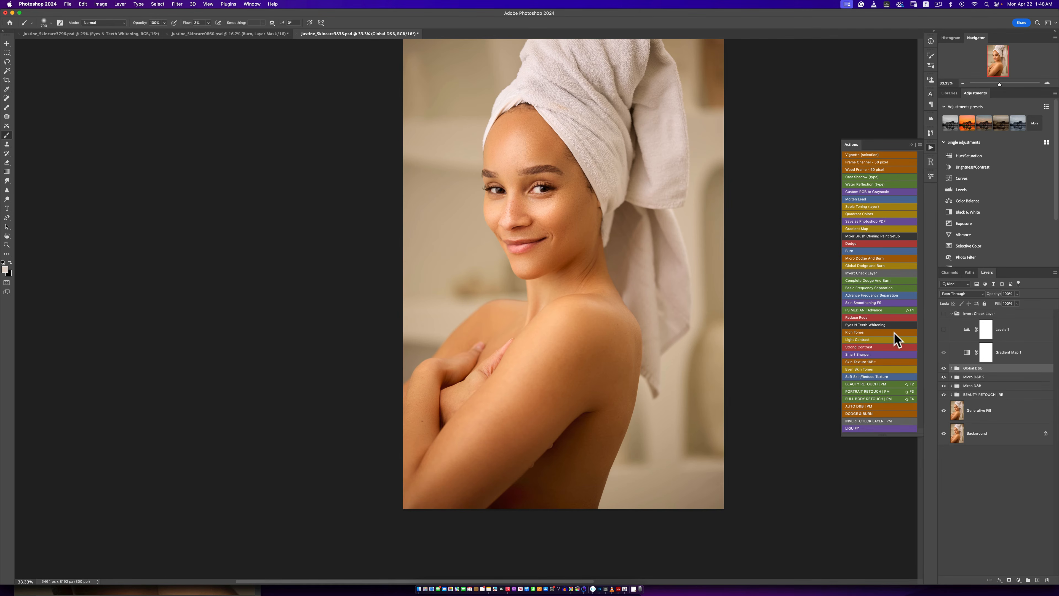
# Run the Eyes N Teeth Whitening action, expand its group and select the Photo Filter 1 mask.
pyautogui.click(877, 326)
pyautogui.click(951, 368)
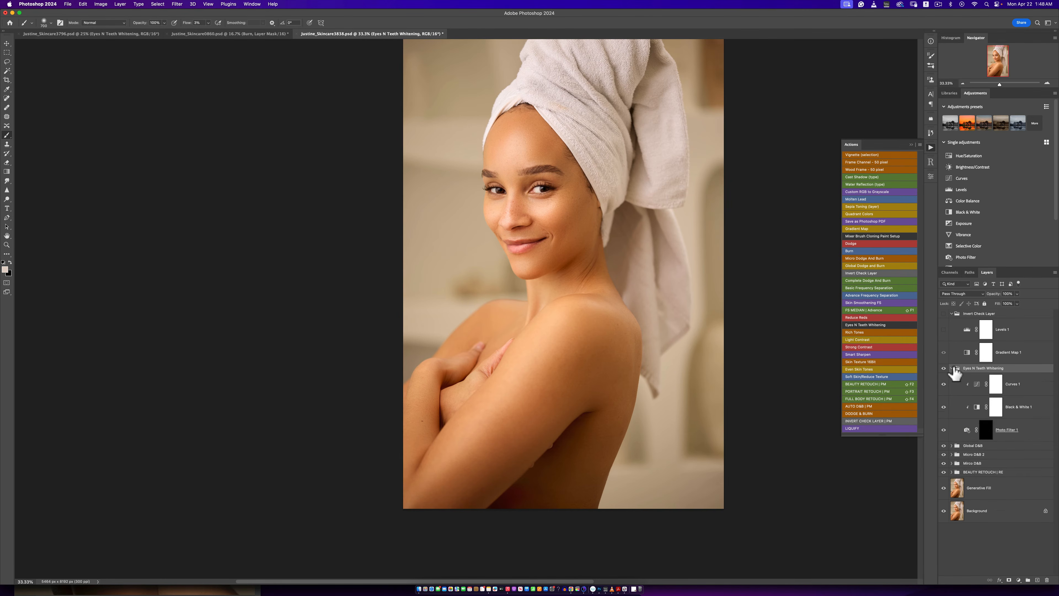
pyautogui.click(981, 432)
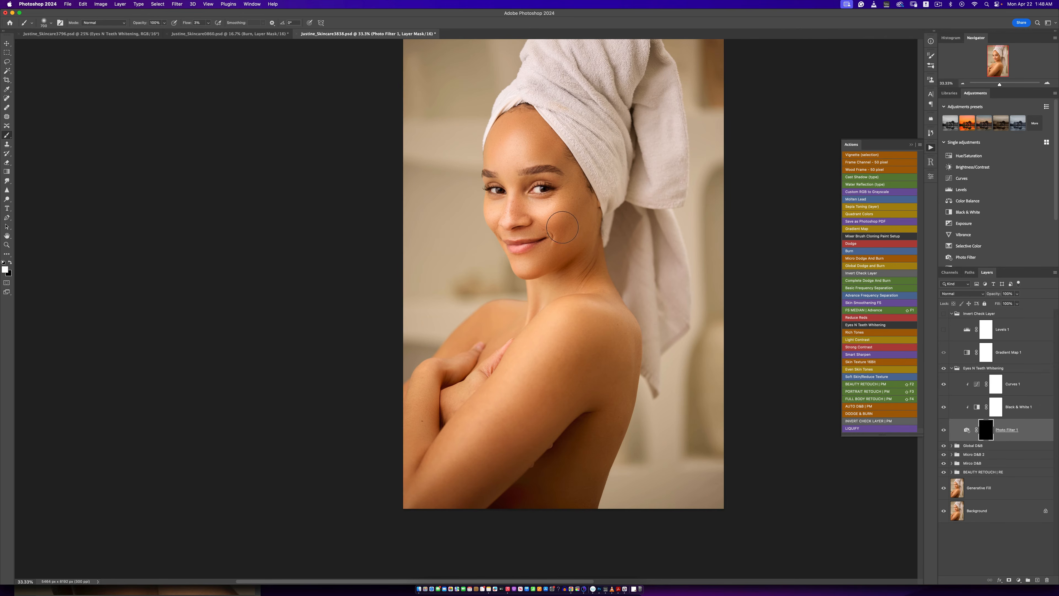
# Whiten the eyes on the Photo Filter 1 mask with a small brush at 15% flow, and collapse the Eyes N Teeth Whitening group.
pyautogui.press('z')
pyautogui.click(550, 191)
pyautogui.click(555, 195)
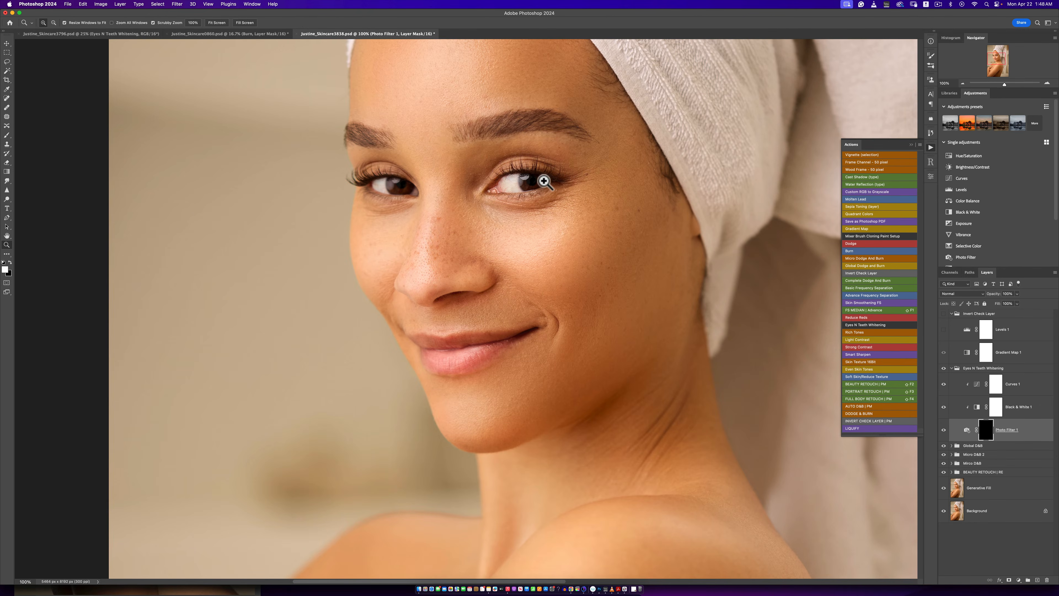
pyautogui.press('b')
pyautogui.press('[')
pyautogui.press('[')
pyautogui.press('[')
pyautogui.press('[')
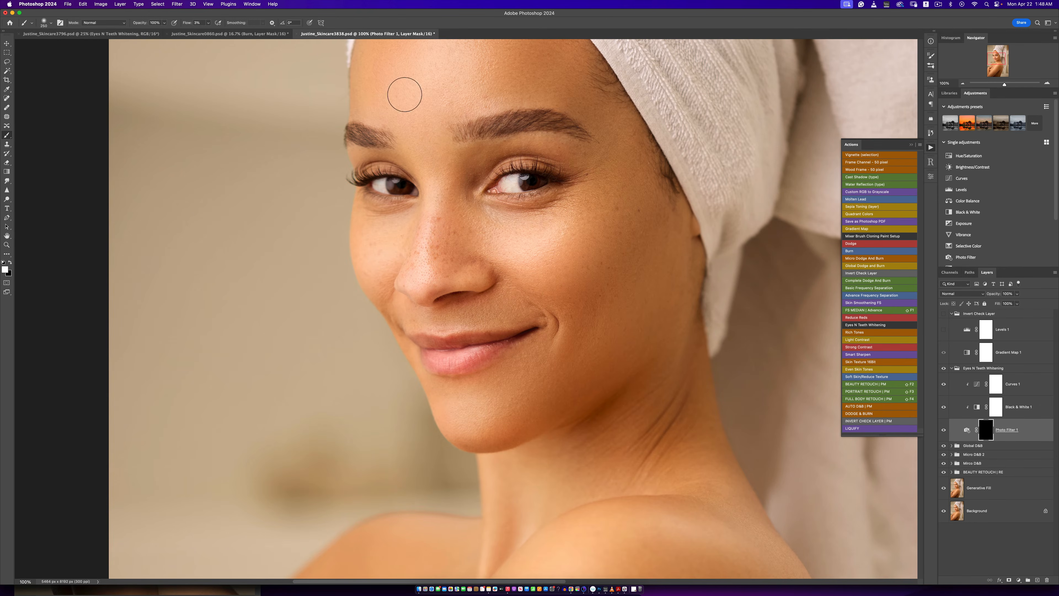
pyautogui.click(208, 23)
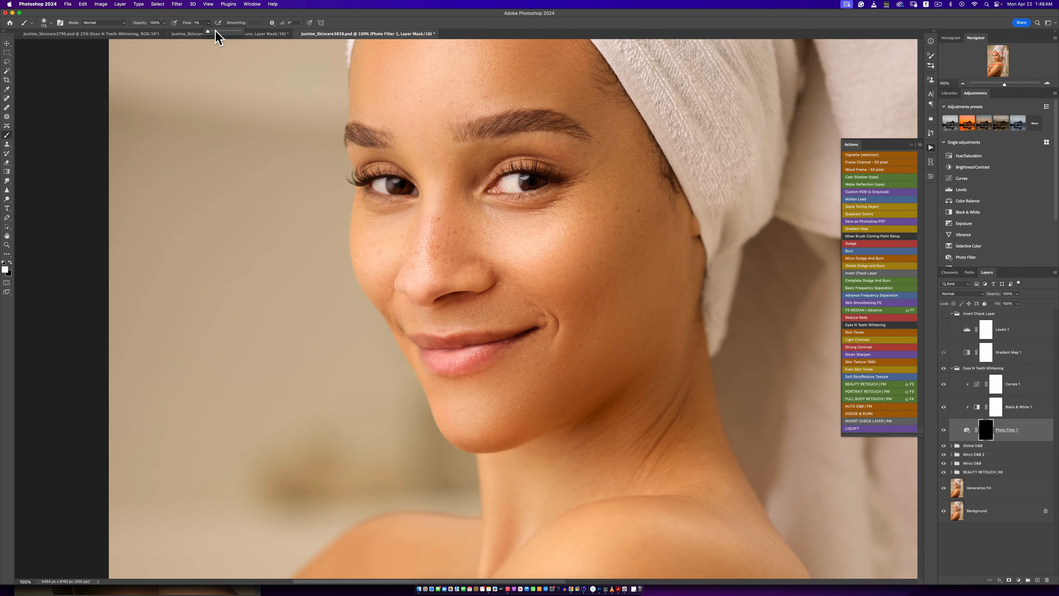
pyautogui.press('[')
pyautogui.press('[')
pyautogui.press('[')
pyautogui.press('[')
pyautogui.press('[')
pyautogui.press('[')
pyautogui.press('[')
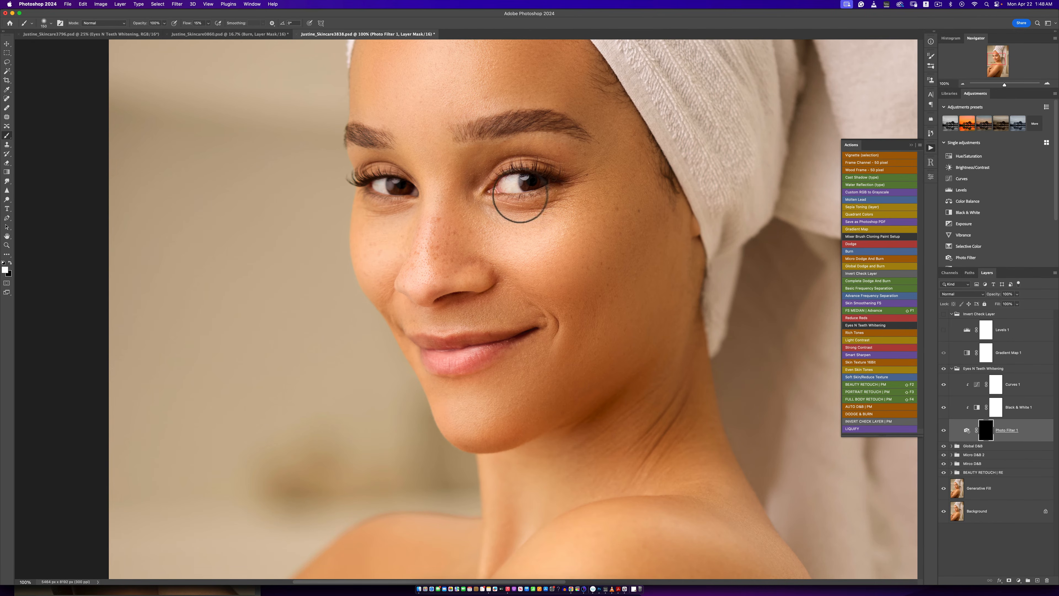
pyautogui.press('[')
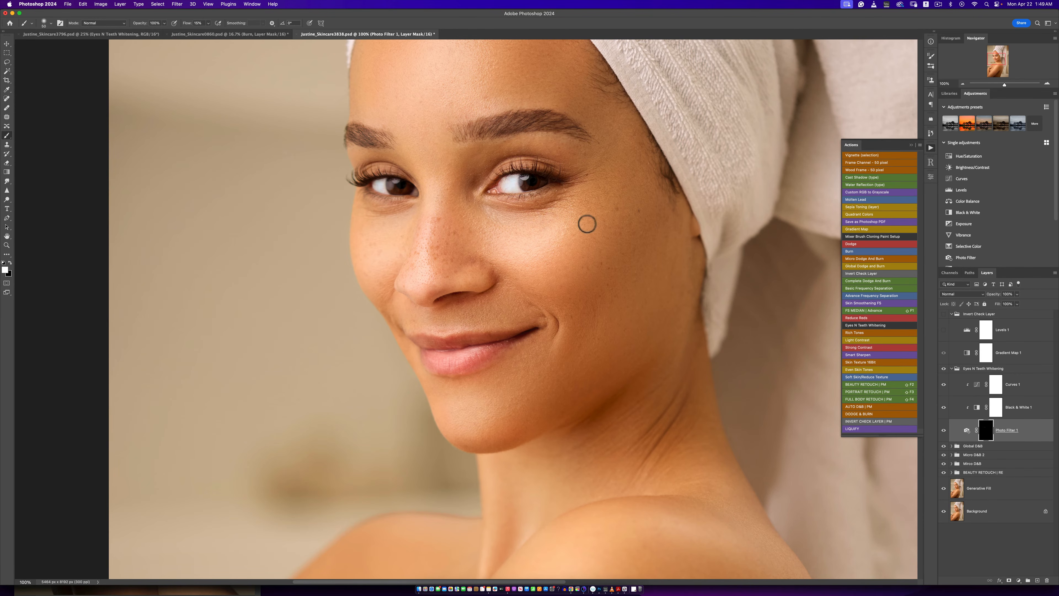
pyautogui.click(1016, 294)
pyautogui.click(951, 368)
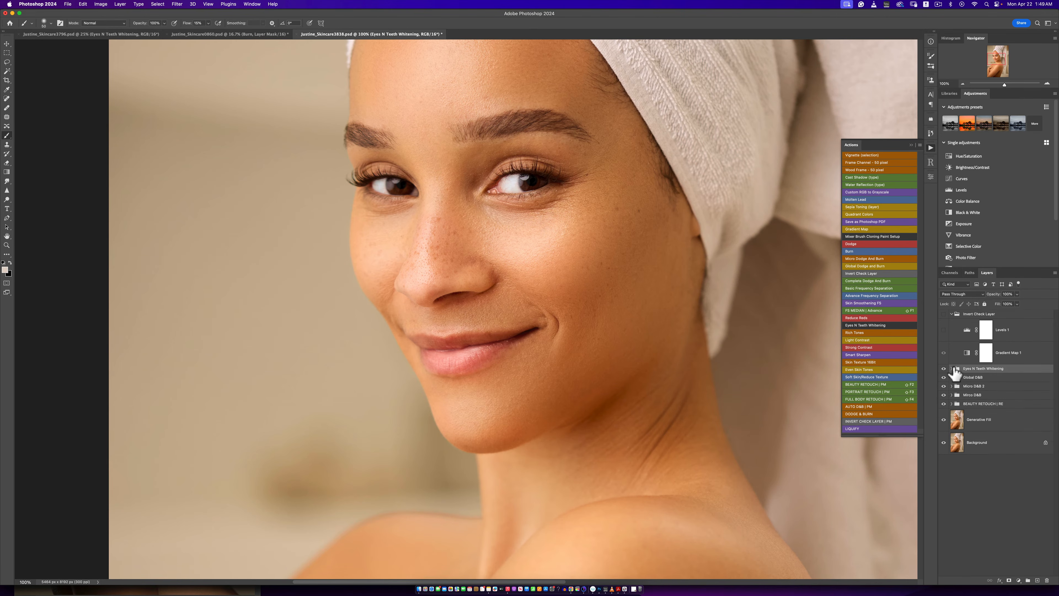
# Examine the whole retouched portrait at reduced magnification.
pyautogui.press('z')
pyautogui.keyDown('alt'); pyautogui.click(613, 322); pyautogui.keyUp('alt')
pyautogui.keyDown('alt'); pyautogui.click(613, 322); pyautogui.keyUp('alt')
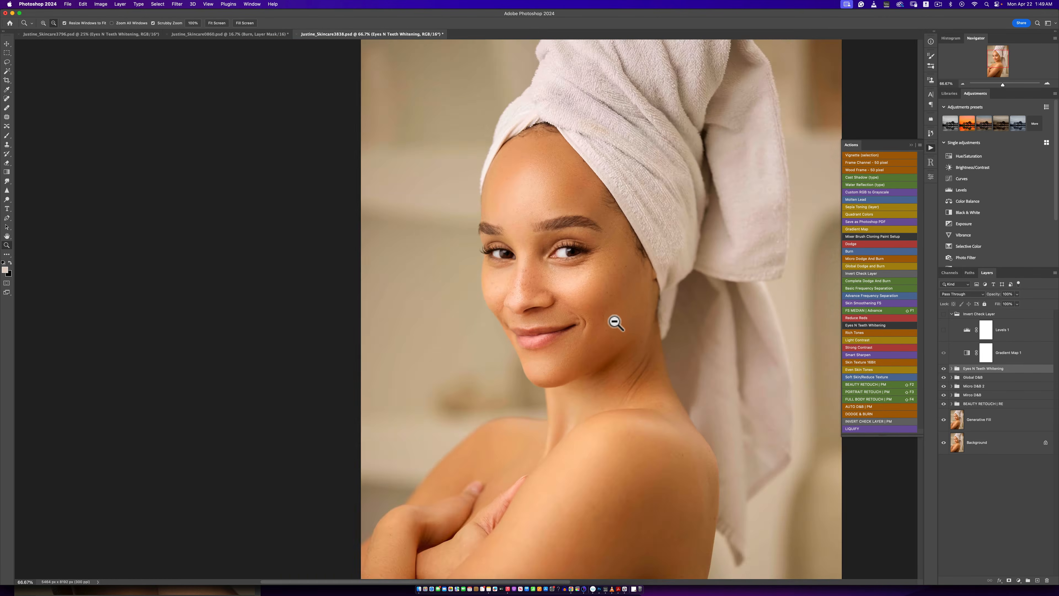
pyautogui.keyDown('alt'); pyautogui.click(614, 322); pyautogui.keyUp('alt')
pyautogui.keyDown('alt'); pyautogui.click(618, 322); pyautogui.keyUp('alt')
pyautogui.keyDown('alt'); pyautogui.click(618, 322); pyautogui.keyUp('alt')
pyautogui.keyDown('alt'); pyautogui.click(618, 322); pyautogui.keyUp('alt')
pyautogui.keyDown('alt'); pyautogui.click(632, 370); pyautogui.keyUp('alt')
pyautogui.click(637, 352)
pyautogui.click(639, 355)
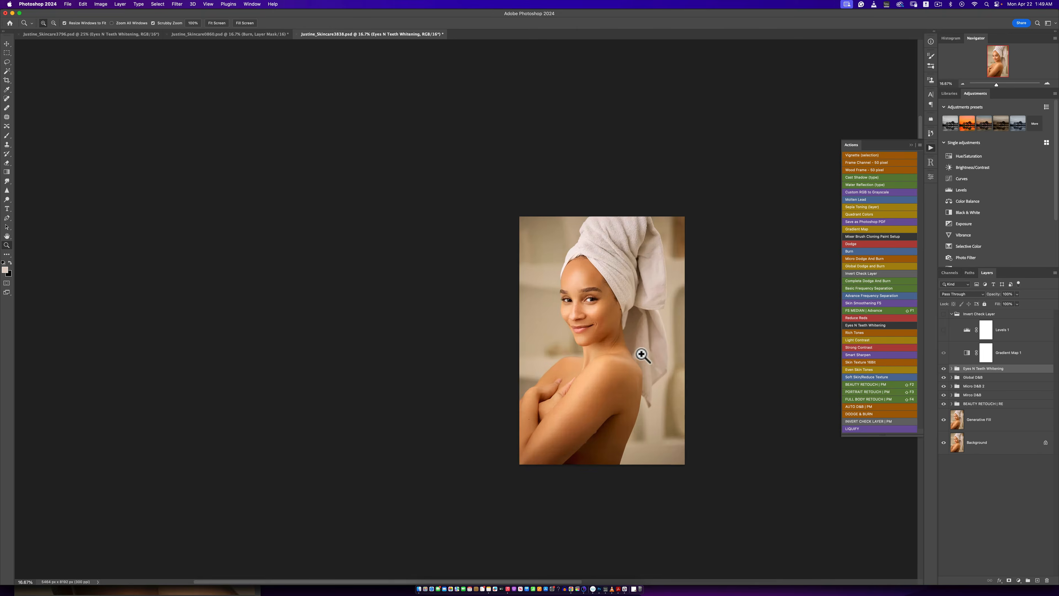
pyautogui.click(634, 359)
pyautogui.press('b')
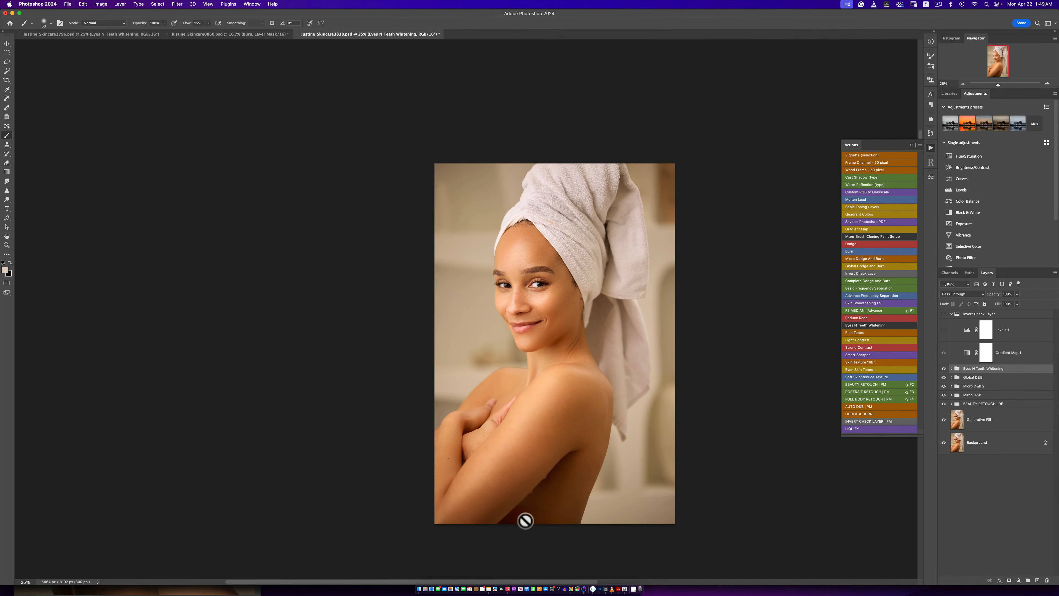
# Add a Selective Color adjustment above Eyes N Teeth Whitening, raise cyan in the Reds to about +27%, and invert its mask.
pyautogui.moveTo(522, 515); pyautogui.dragTo(530, 457)
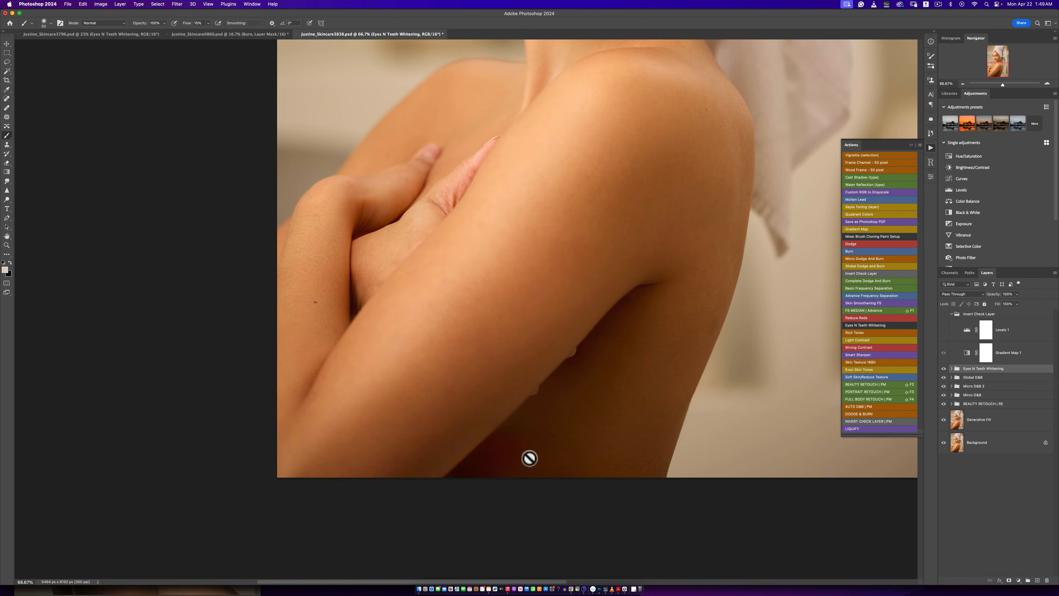
pyautogui.click(1018, 580)
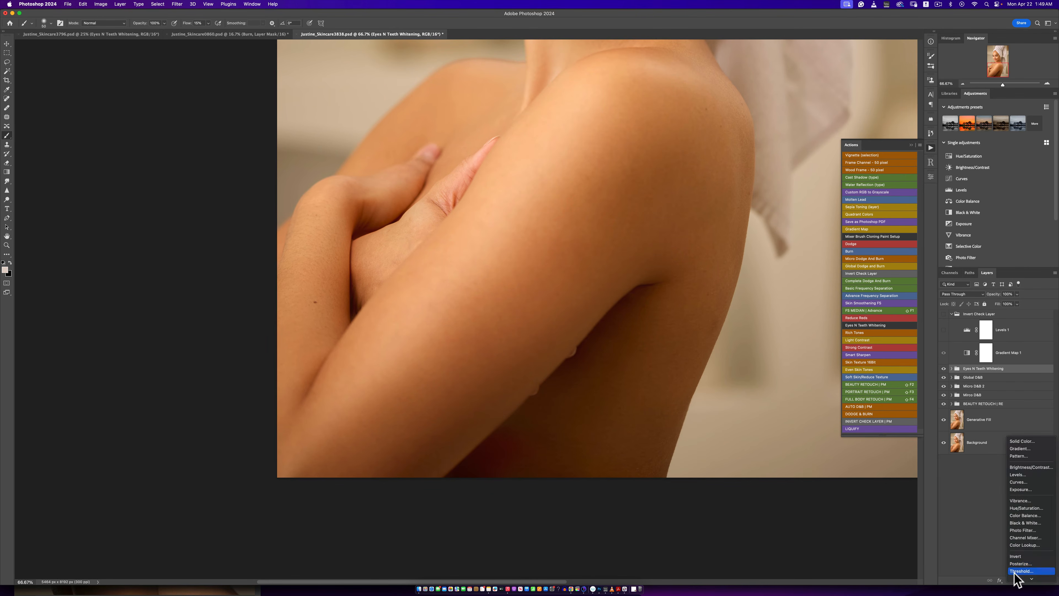
pyautogui.click(1022, 577)
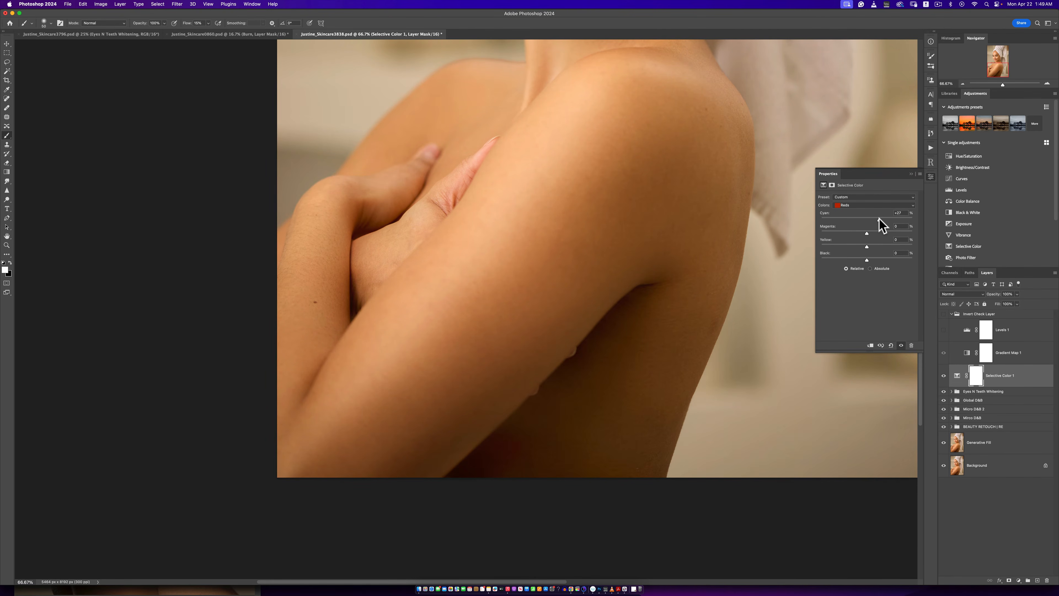
pyautogui.moveTo(878, 219); pyautogui.dragTo(877, 218)
pyautogui.press('super+i')
# Paint white on the Selective Color mask over the reddish patch at the lower edge of the back with an enlarged brush.
pyautogui.press(']')
pyautogui.press(']')
pyautogui.press(']')
pyautogui.press(']')
pyautogui.press(']')
pyautogui.press(']')
pyautogui.press(']')
pyautogui.press(']')
pyautogui.press(']')
pyautogui.press(']')
pyautogui.moveTo(507, 470); pyautogui.dragTo(544, 492)
# Fine-tune the cyan, magenta and yellow amounts of the Selective Color adjustment to blend the patch, and collapse its properties.
pyautogui.moveTo(876, 219); pyautogui.dragTo(870, 220)
pyautogui.moveTo(866, 232); pyautogui.dragTo(864, 233)
pyautogui.moveTo(889, 243); pyautogui.dragTo(832, 244)
pyautogui.moveTo(873, 234); pyautogui.dragTo(868, 233)
pyautogui.click(912, 174)
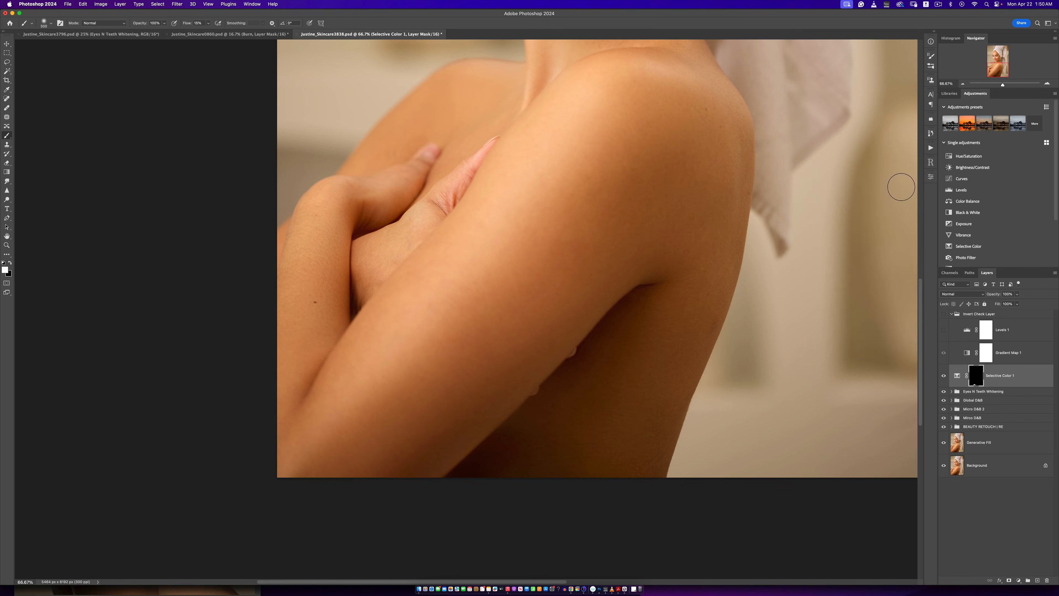
# Compare the portrait with and without the Selective Color correction and against the original Background layer.
pyautogui.click(944, 375)
pyautogui.press('z')
pyautogui.keyDown('alt'); pyautogui.click(651, 373); pyautogui.keyUp('alt')
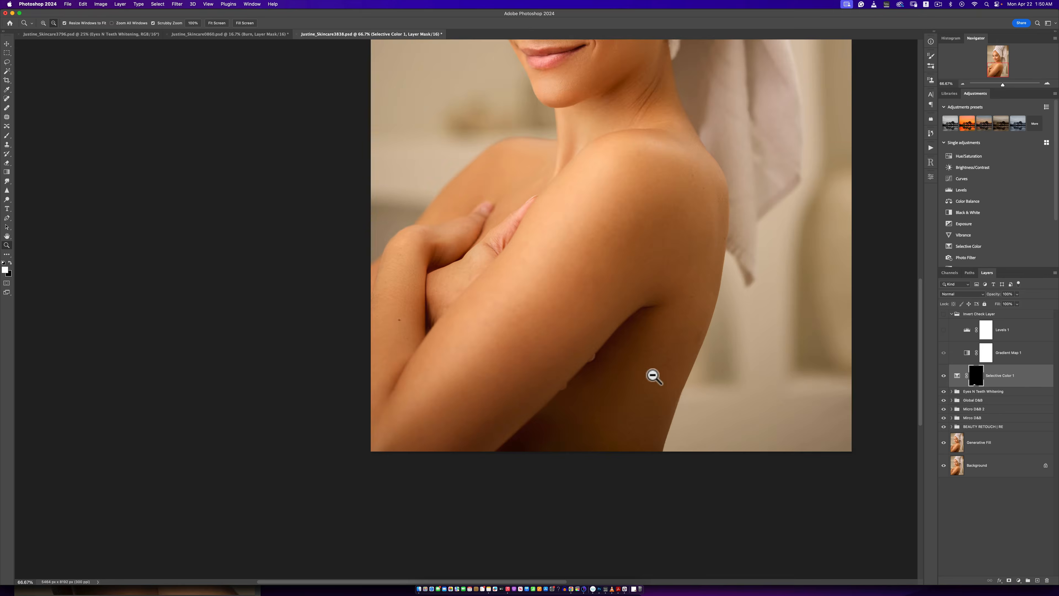
pyautogui.keyDown('alt'); pyautogui.click(667, 388); pyautogui.keyUp('alt')
pyautogui.keyDown('alt'); pyautogui.click(661, 398); pyautogui.keyUp('alt')
pyautogui.click(657, 390)
pyautogui.click(654, 380)
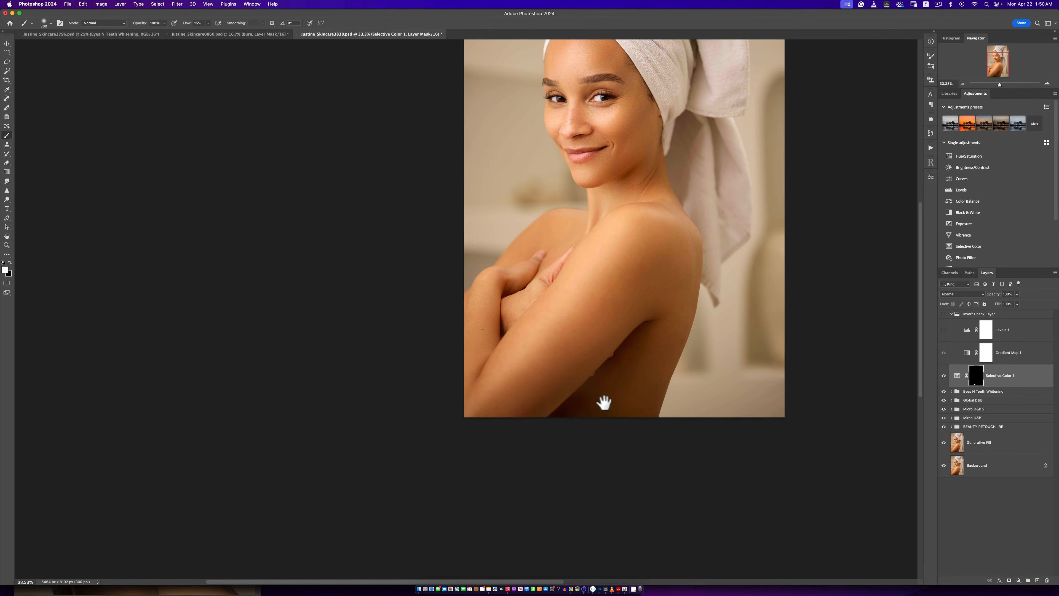
pyautogui.scroll(3, 603, 405)
pyautogui.press('b')
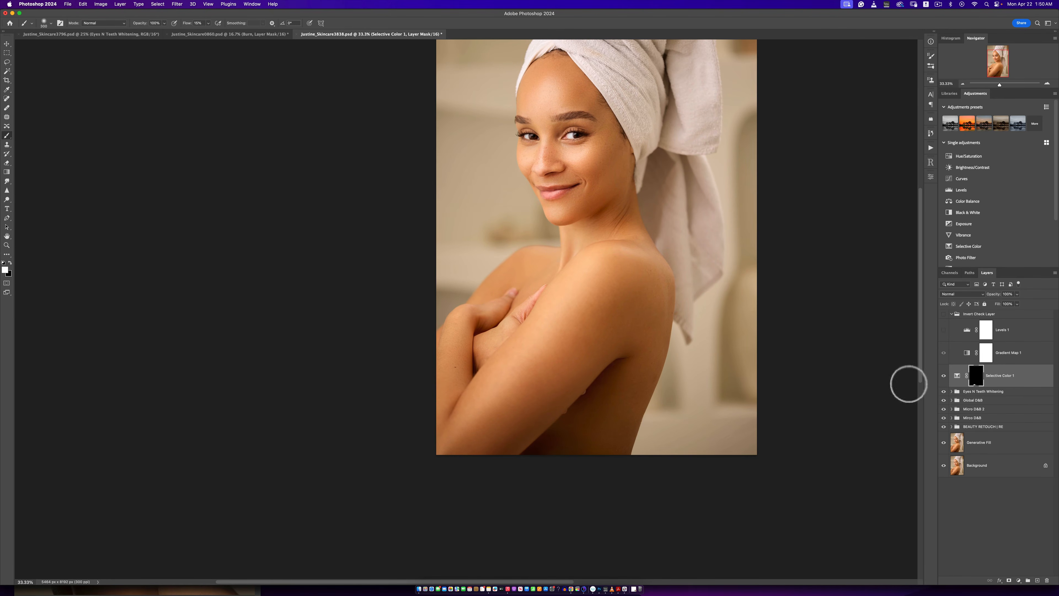
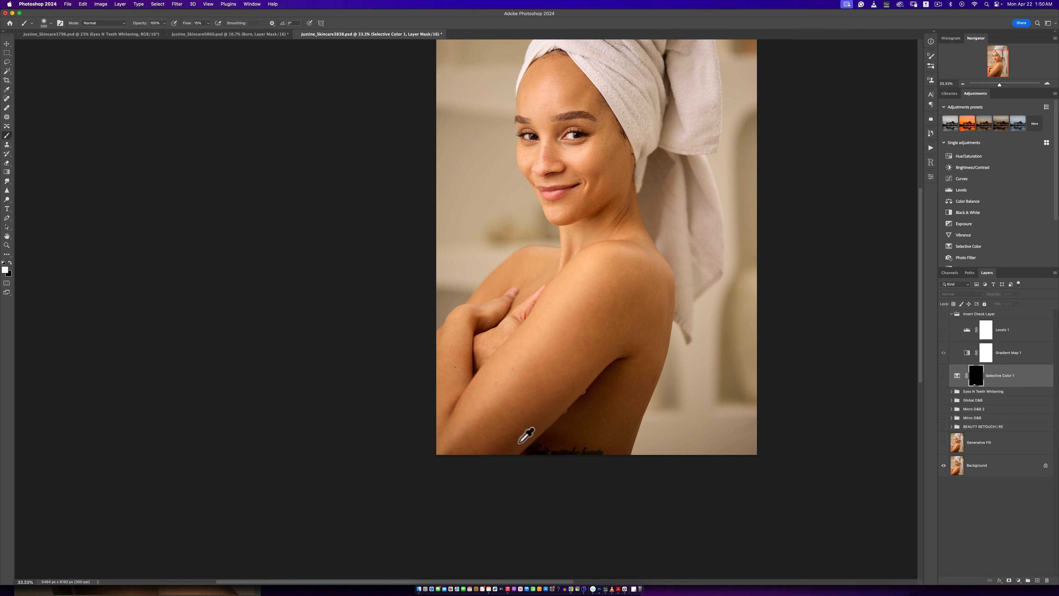
pyautogui.keyDown('alt'); pyautogui.click(944, 466); pyautogui.keyUp('alt')
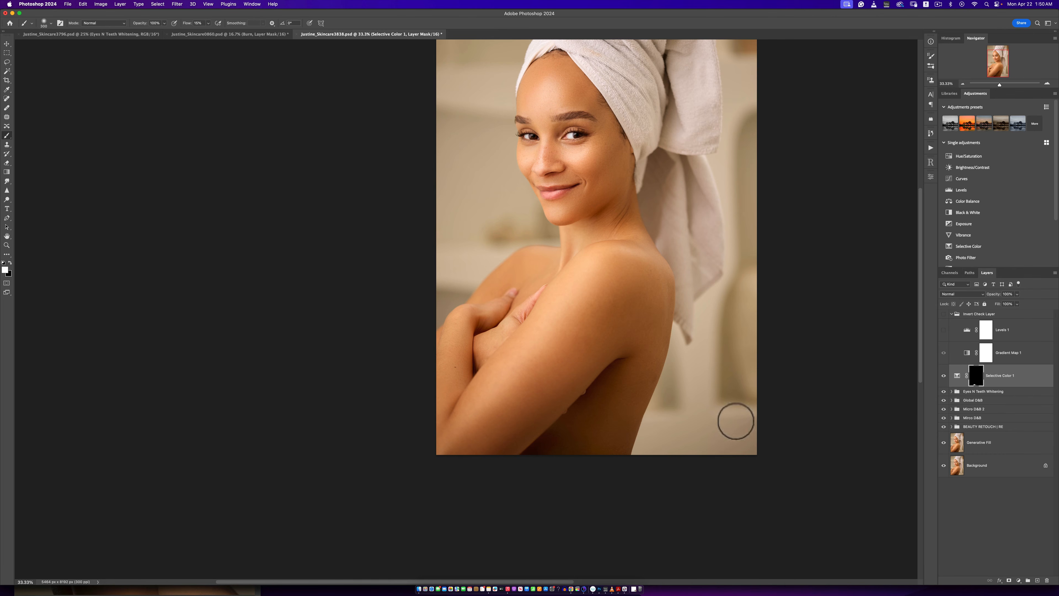
# Reduce the opacity of the Selective Color 1 layer to 77%.
pyautogui.click(1017, 294)
pyautogui.moveTo(1002, 301); pyautogui.dragTo(1007, 303)
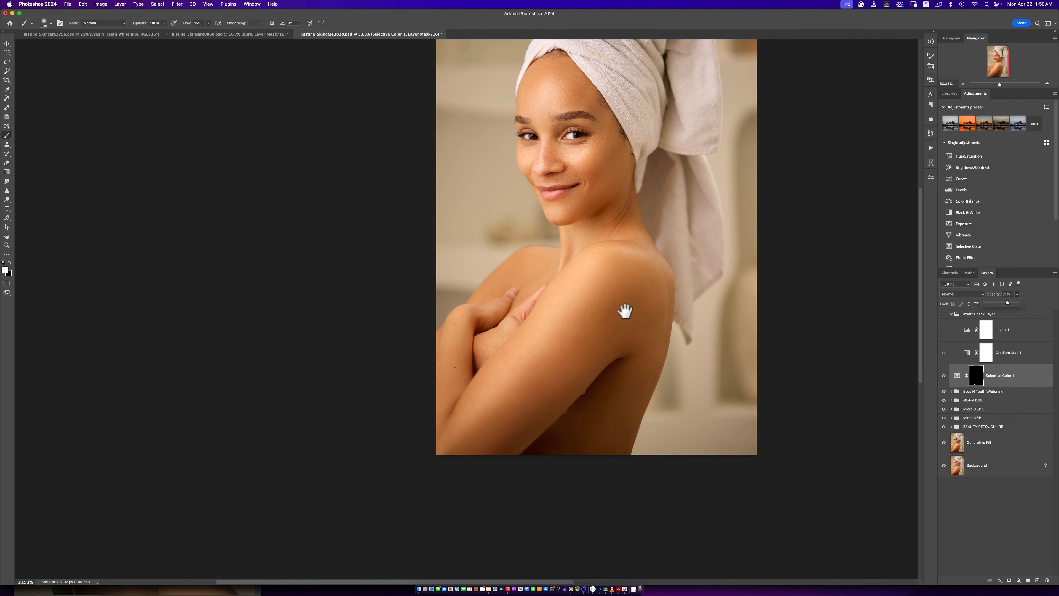
pyautogui.moveTo(624, 311)
pyautogui.mouseDown()
pyautogui.moveTo(593, 357)
pyautogui.moveTo(629, 406)
pyautogui.moveTo(619, 331)
pyautogui.mouseUp()
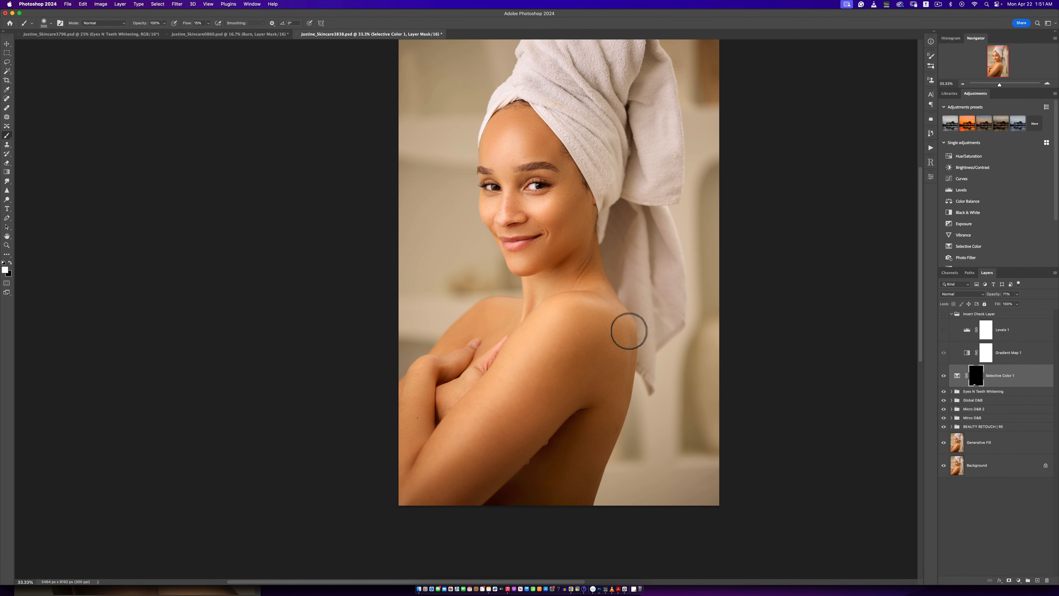
# Add a Color Lookup adjustment above Selective Color 1 and load the Signature Skintone 6.CUBE LUT.
pyautogui.moveTo(566, 402); pyautogui.dragTo(528, 485)
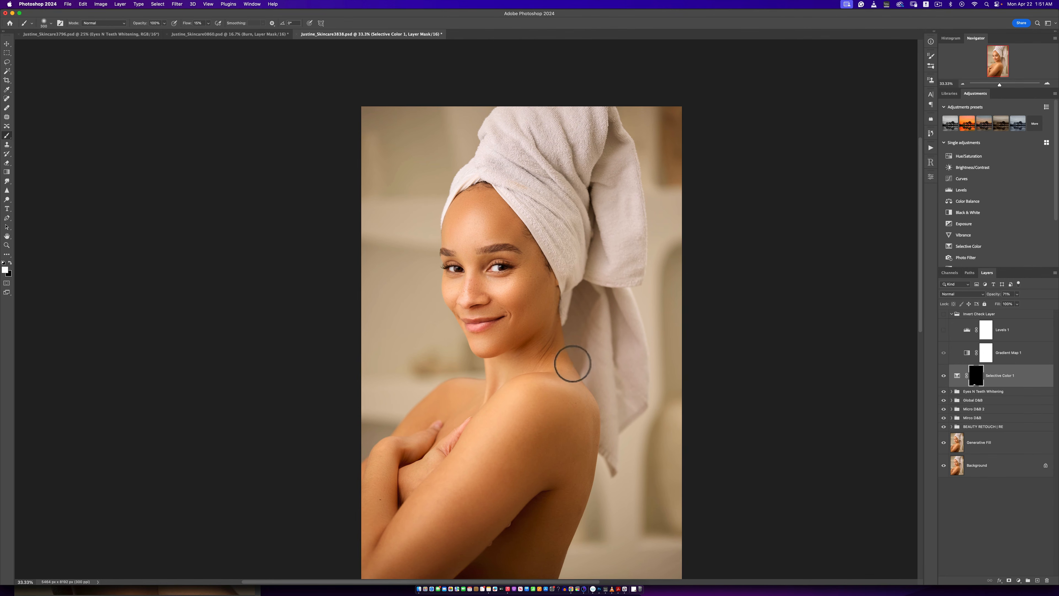
pyautogui.keyDown('super'); pyautogui.click(557, 339); pyautogui.keyUp('super')
pyautogui.moveTo(570, 343); pyautogui.dragTo(600, 324)
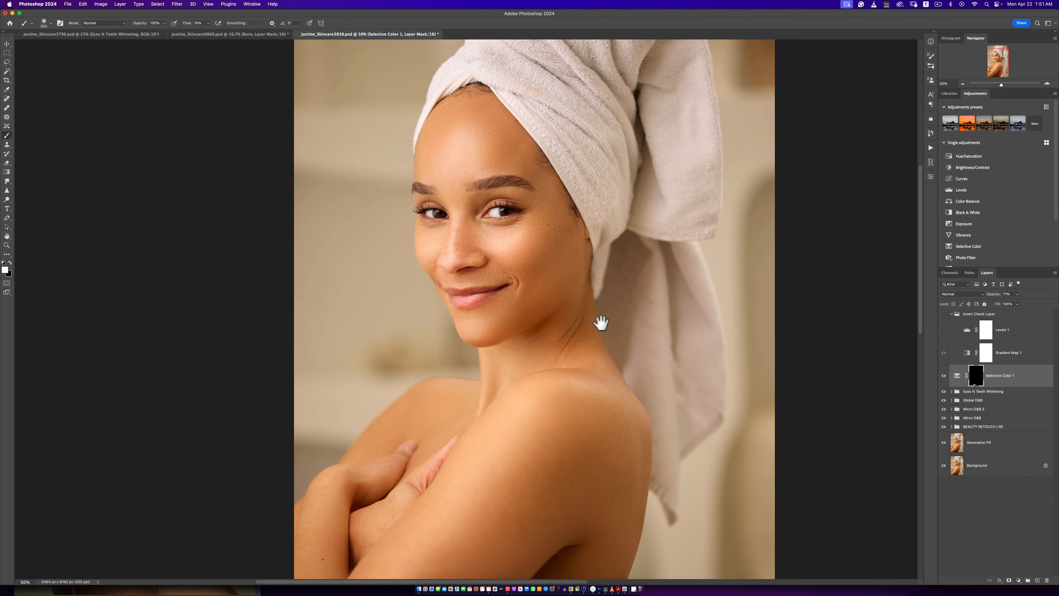
pyautogui.click(1019, 581)
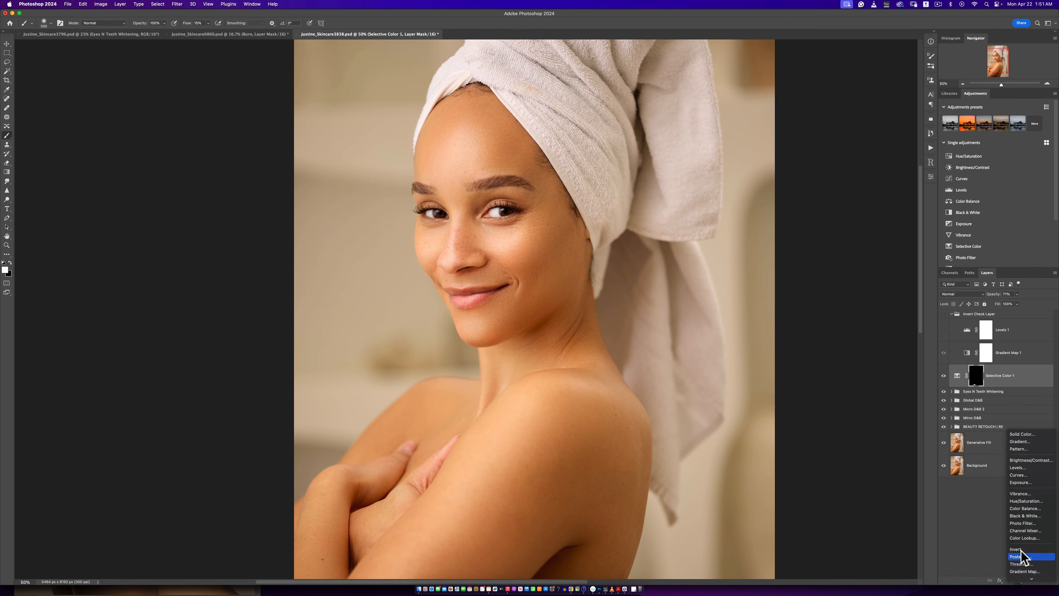
pyautogui.click(996, 503)
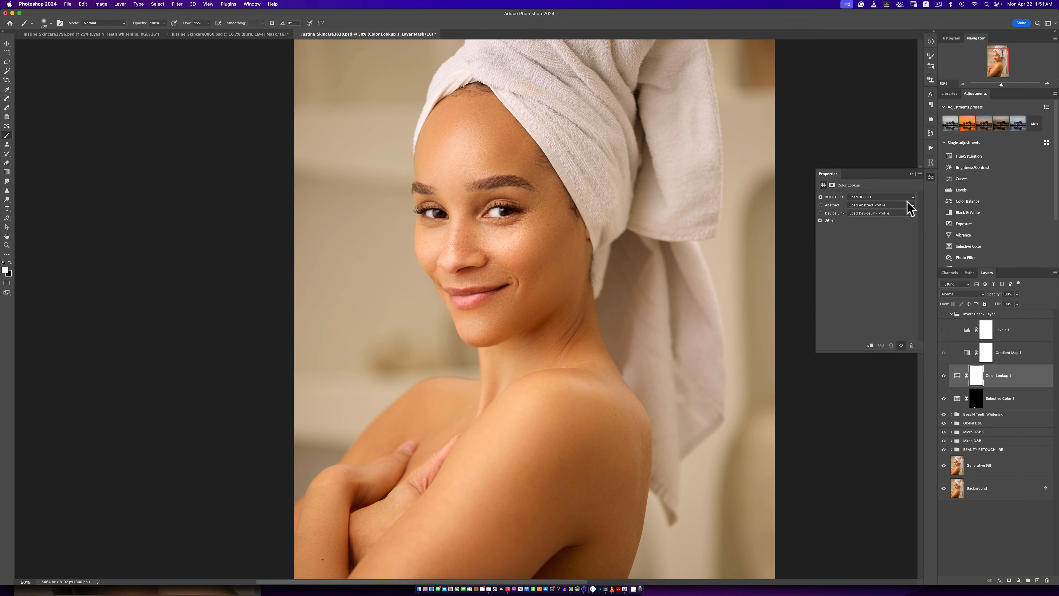
pyautogui.click(881, 197)
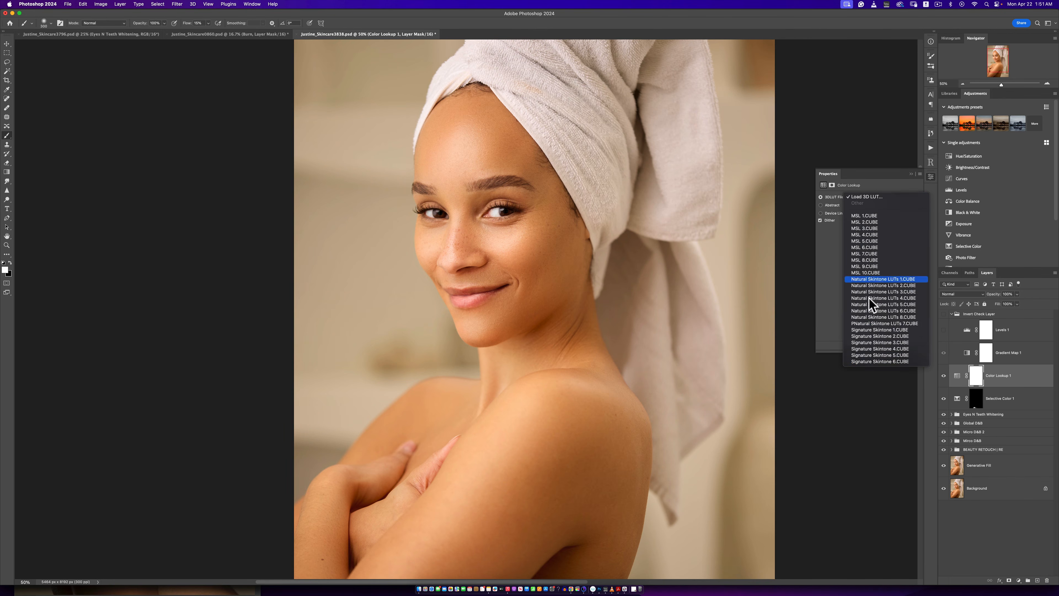
pyautogui.click(867, 367)
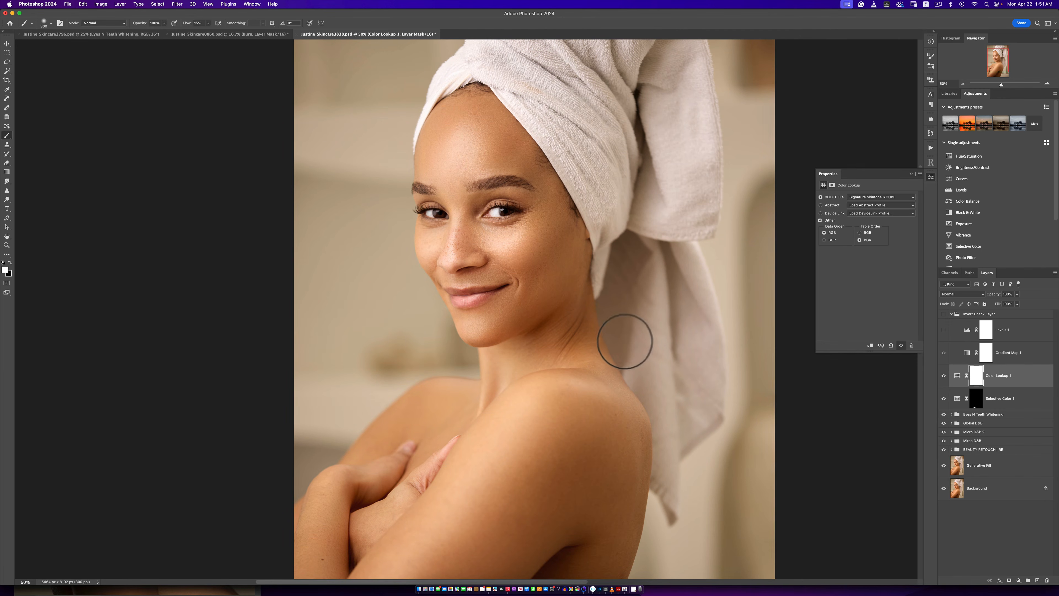
# Examine the color-graded portrait at different magnifications.
pyautogui.press('z')
pyautogui.keyDown('alt'); pyautogui.click(627, 340); pyautogui.keyUp('alt')
pyautogui.keyDown('alt'); pyautogui.click(631, 342); pyautogui.keyUp('alt')
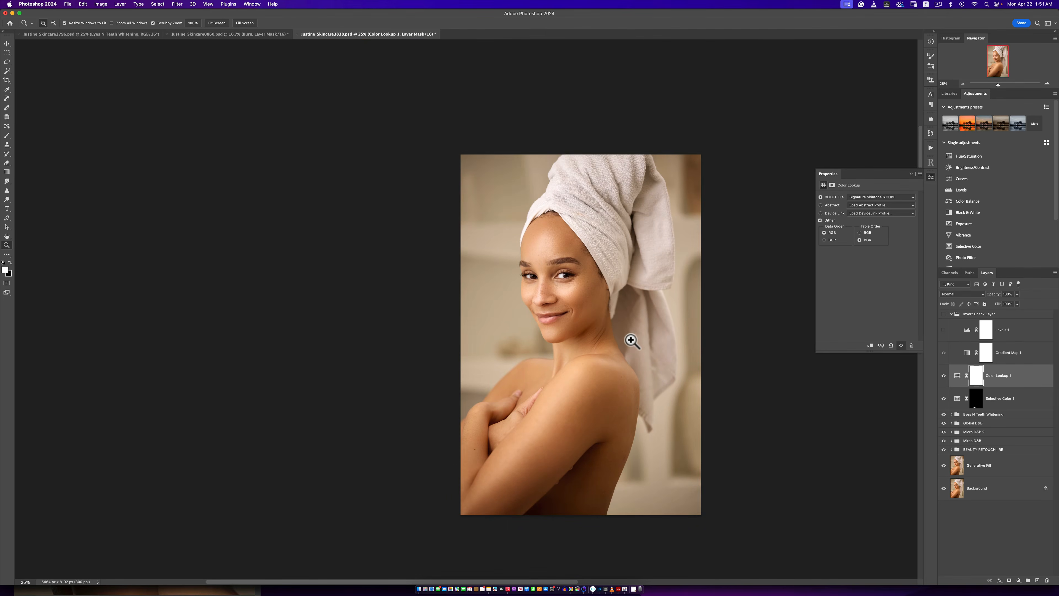
pyautogui.click(642, 342)
pyautogui.click(644, 342)
pyautogui.keyDown('alt'); pyautogui.click(713, 384); pyautogui.keyUp('alt')
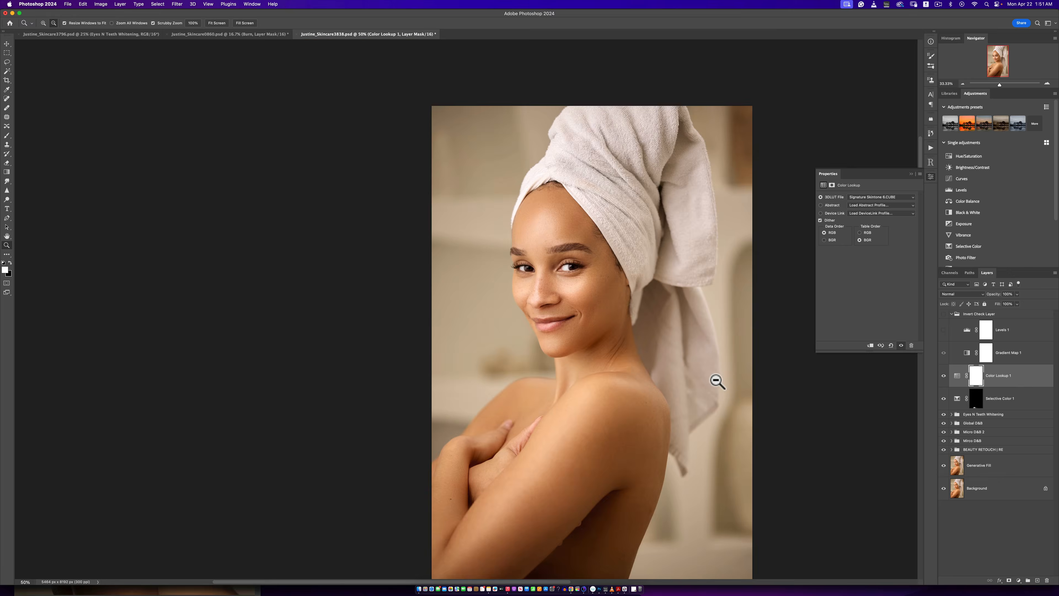
# Reduce the opacity of the Color Lookup 1 layer to 52% and compare the portrait with and without it.
pyautogui.keyDown('alt'); pyautogui.click(712, 384); pyautogui.keyUp('alt')
pyautogui.press('b')
pyautogui.click(943, 375)
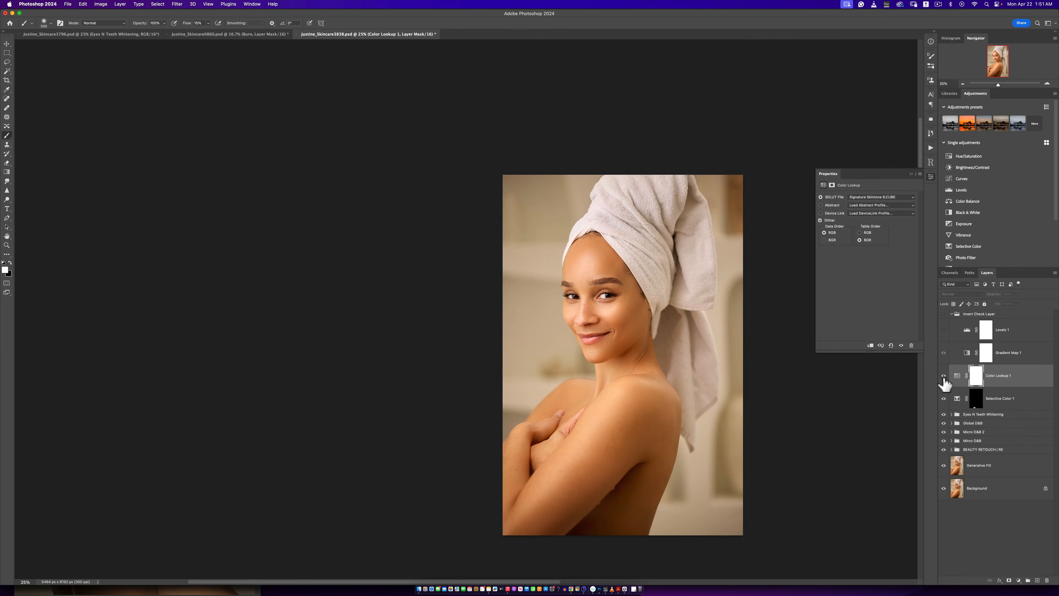
pyautogui.click(1016, 294)
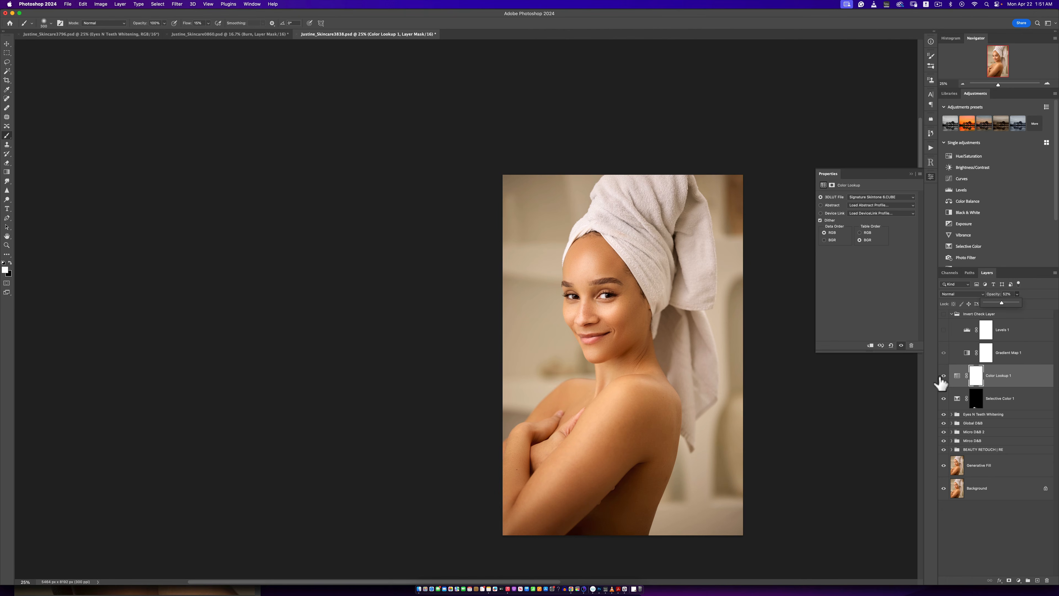
pyautogui.click(943, 375)
pyautogui.keyDown('super'); pyautogui.click(697, 375); pyautogui.keyUp('super')
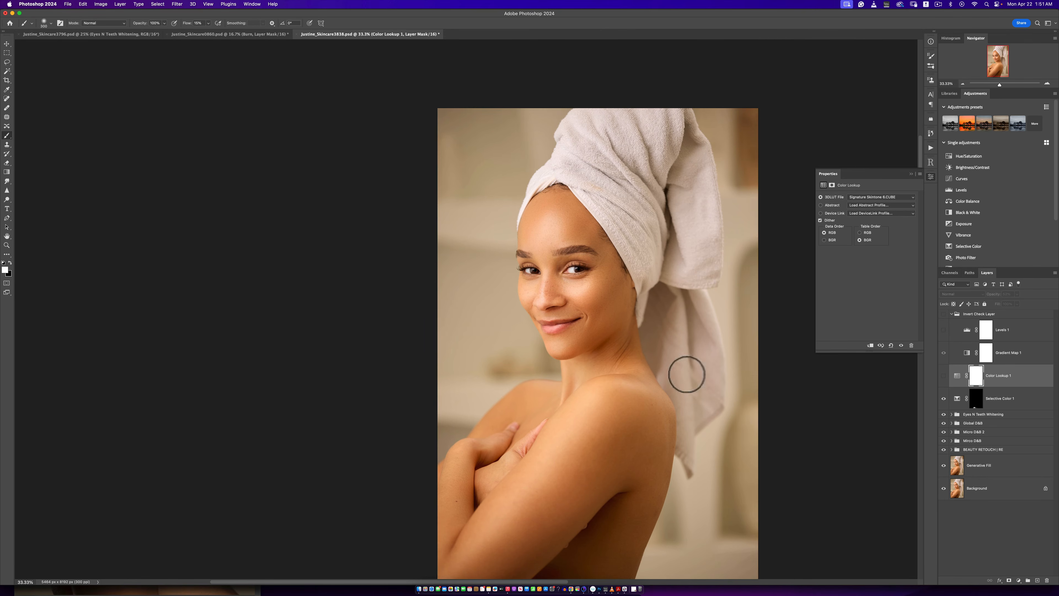
pyautogui.moveTo(686, 374); pyautogui.dragTo(633, 355)
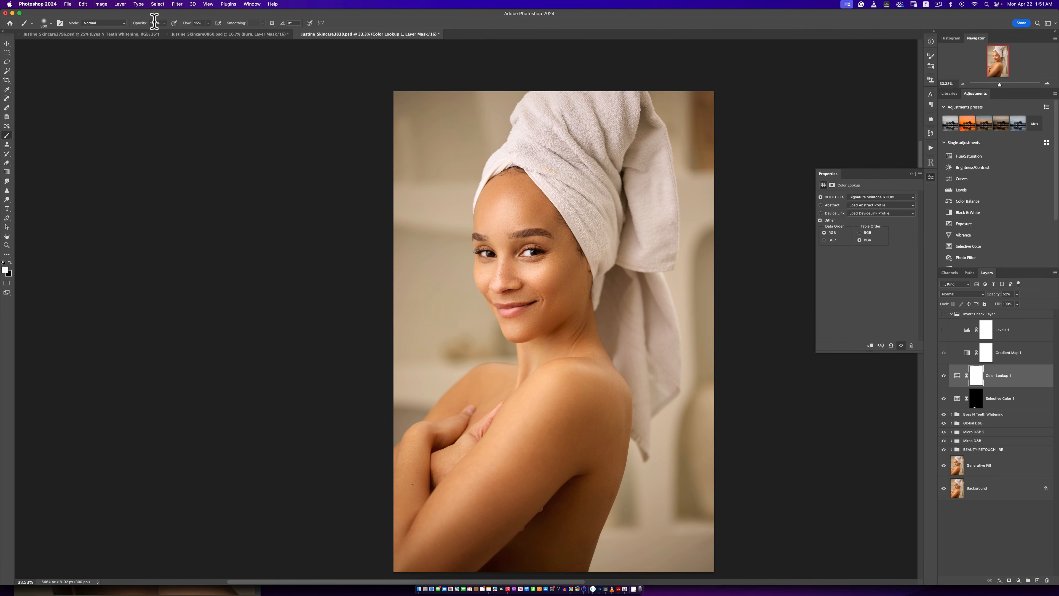
# Compare the color grade of portrait 3838 with the Color Lookup 1 grade in the justine_Skincare3796.psd document.
pyautogui.click(196, 37)
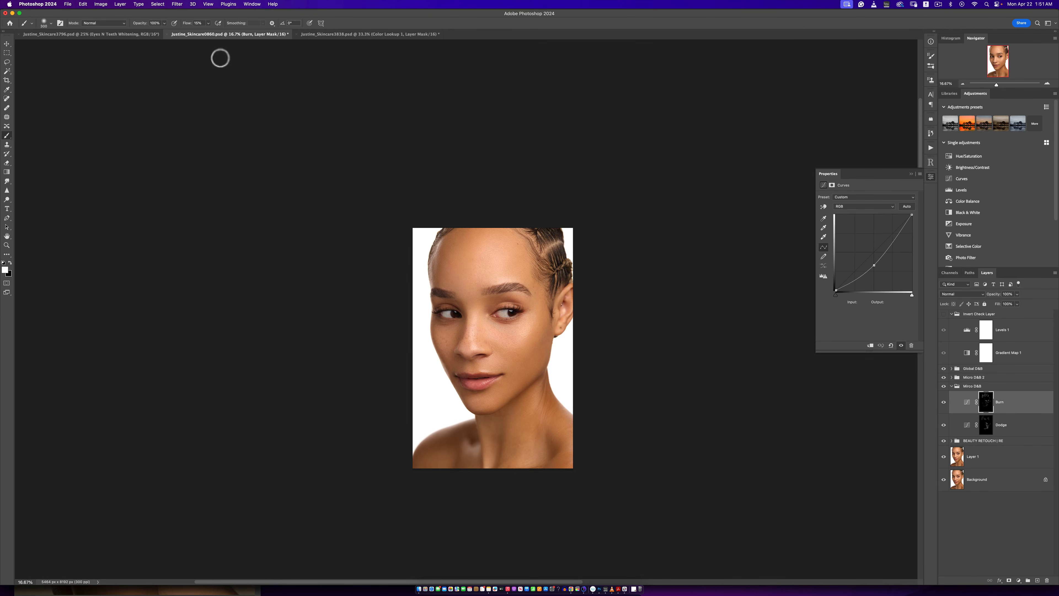
pyautogui.click(130, 35)
pyautogui.click(1004, 411)
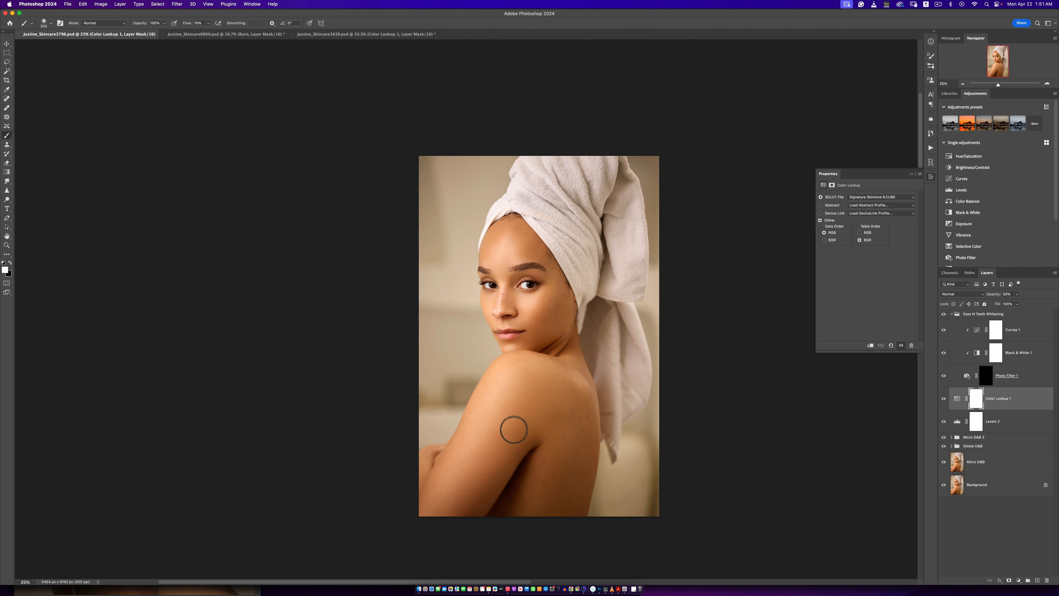
pyautogui.scroll(1, 553, 402)
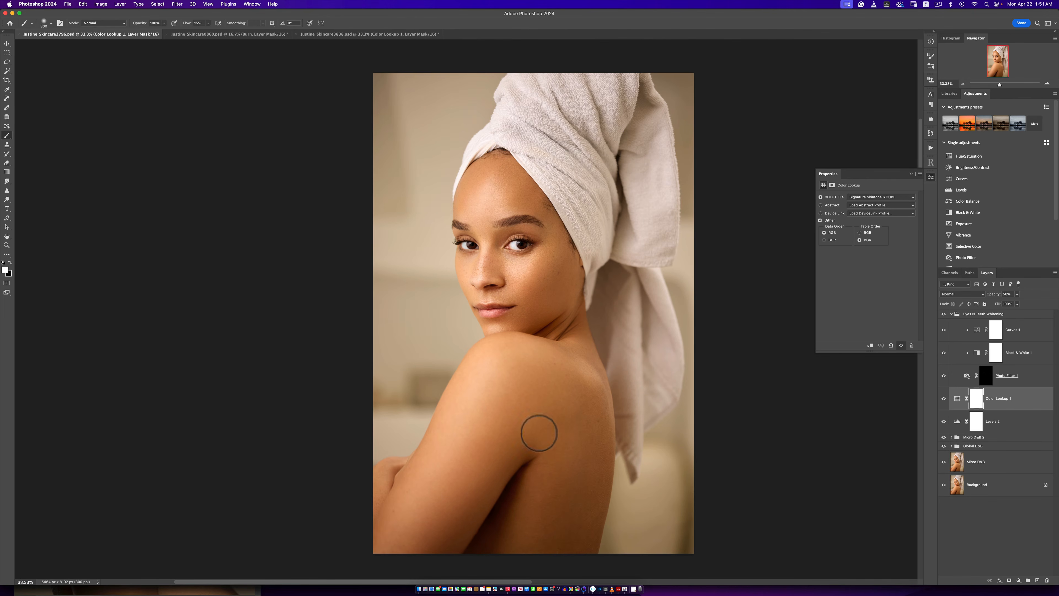
pyautogui.click(366, 35)
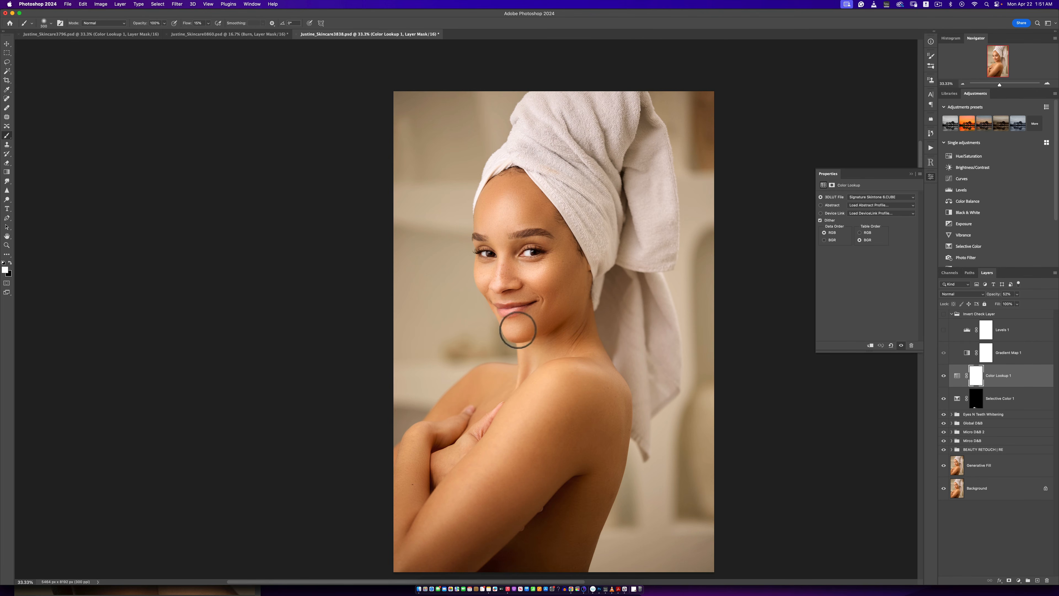
pyautogui.click(137, 34)
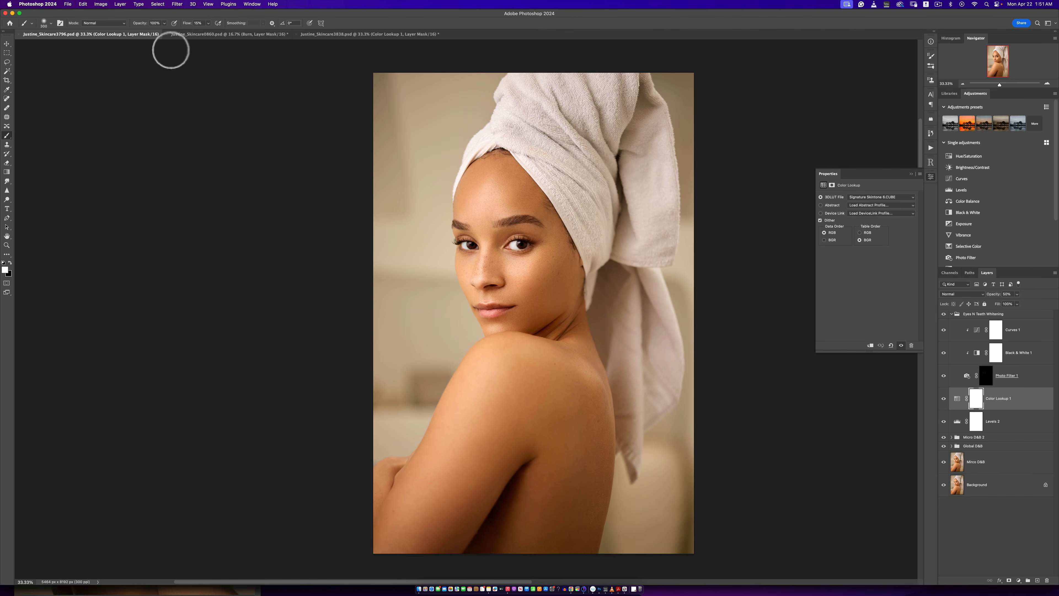
pyautogui.click(408, 35)
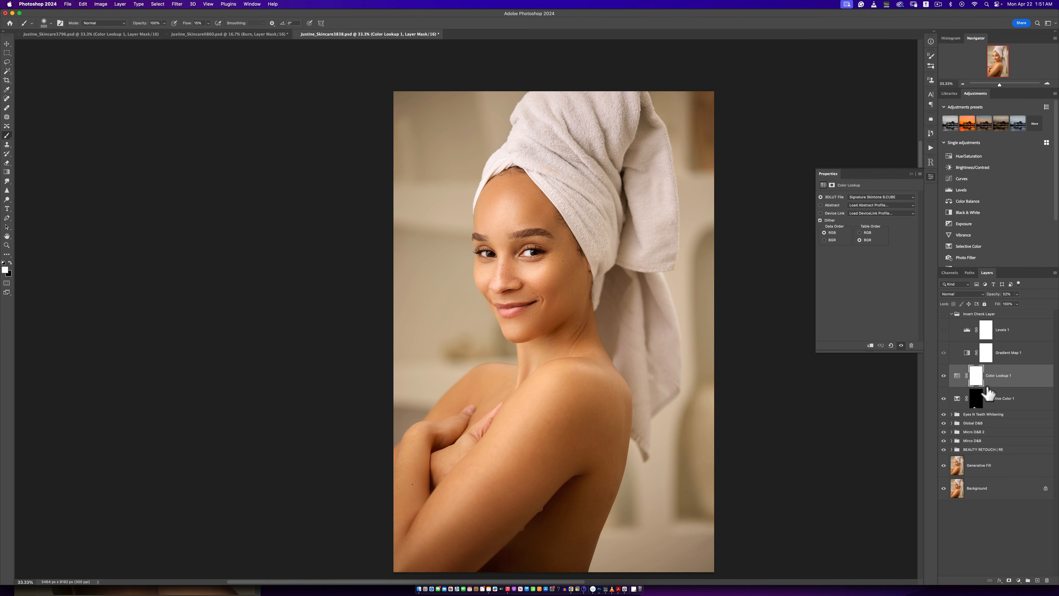
# Add a Levels adjustment above Color Lookup 1 and move its black and white input points slightly inward.
pyautogui.click(1018, 579)
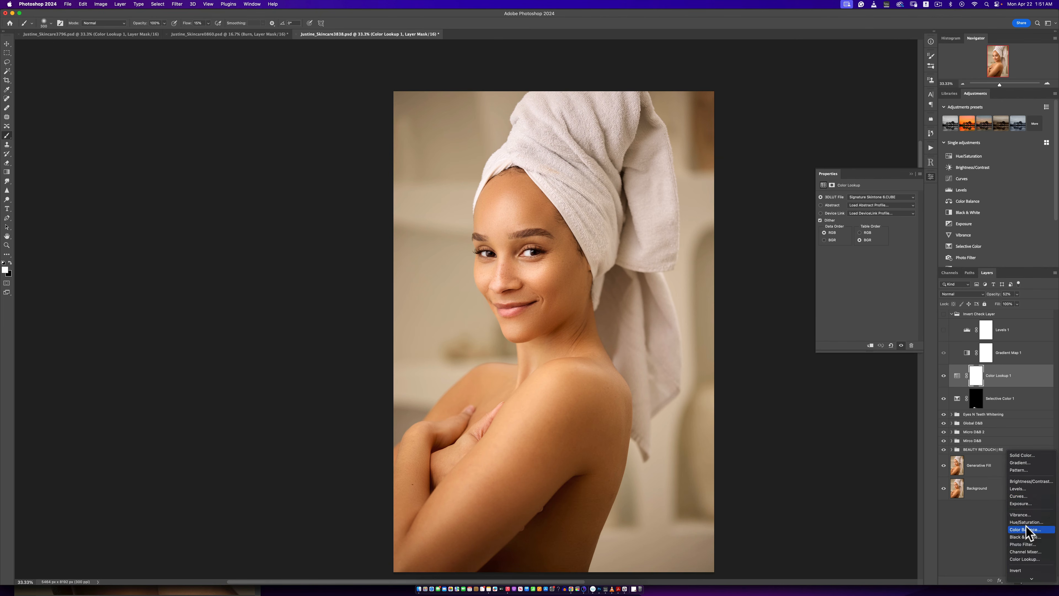
pyautogui.click(1017, 488)
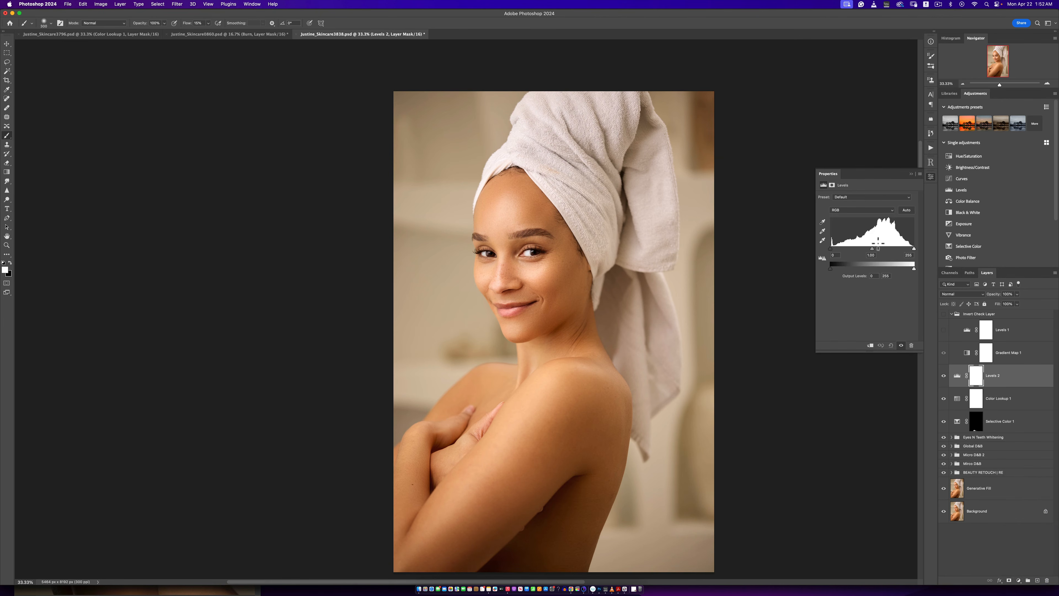
pyautogui.keyDown('alt'); pyautogui.click(830, 249); pyautogui.keyUp('alt')
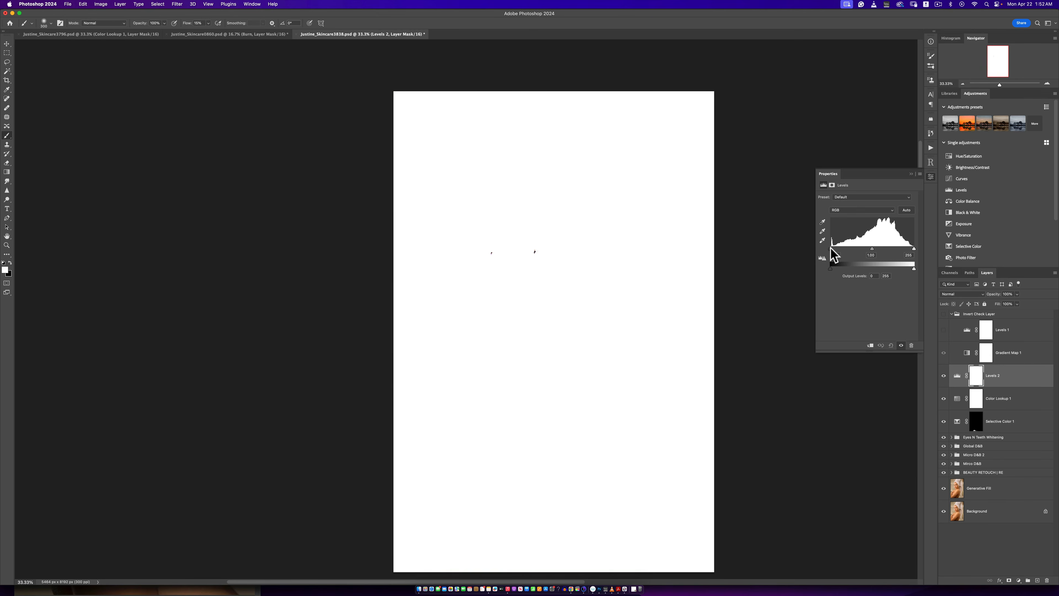
pyautogui.moveTo(830, 248); pyautogui.dragTo(831, 250)
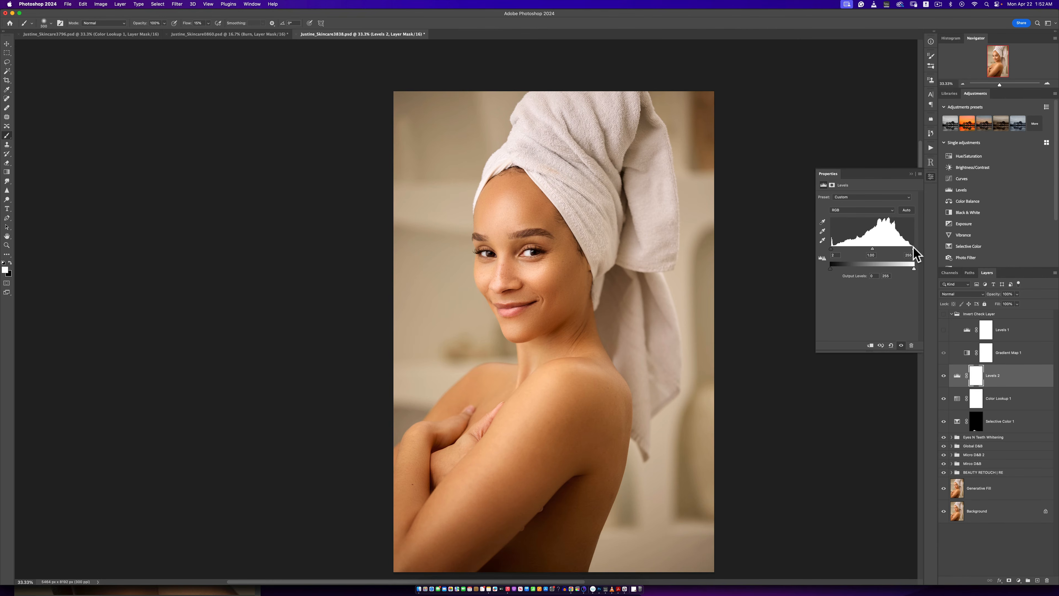
pyautogui.moveTo(913, 248); pyautogui.dragTo(911, 251)
pyautogui.click(912, 175)
# Compare the whole finished portrait with the original by isolating the Background layer and restoring all layers.
pyautogui.keyDown('super'); pyautogui.click(635, 314); pyautogui.keyUp('super')
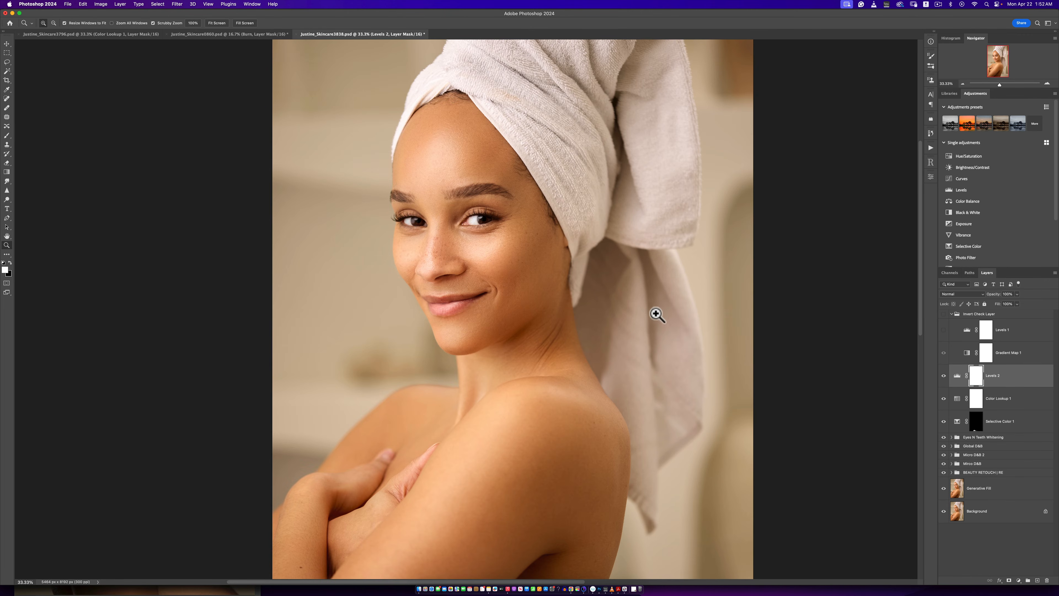
pyautogui.click(993, 496)
pyautogui.press('z')
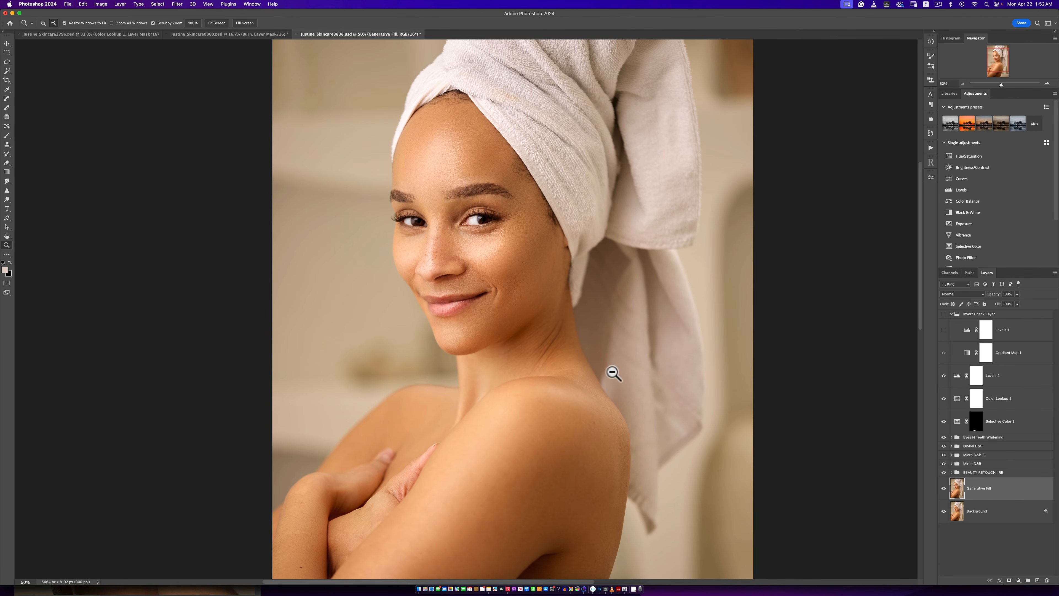
pyautogui.keyDown('alt'); pyautogui.click(614, 372); pyautogui.keyUp('alt')
pyautogui.press('b')
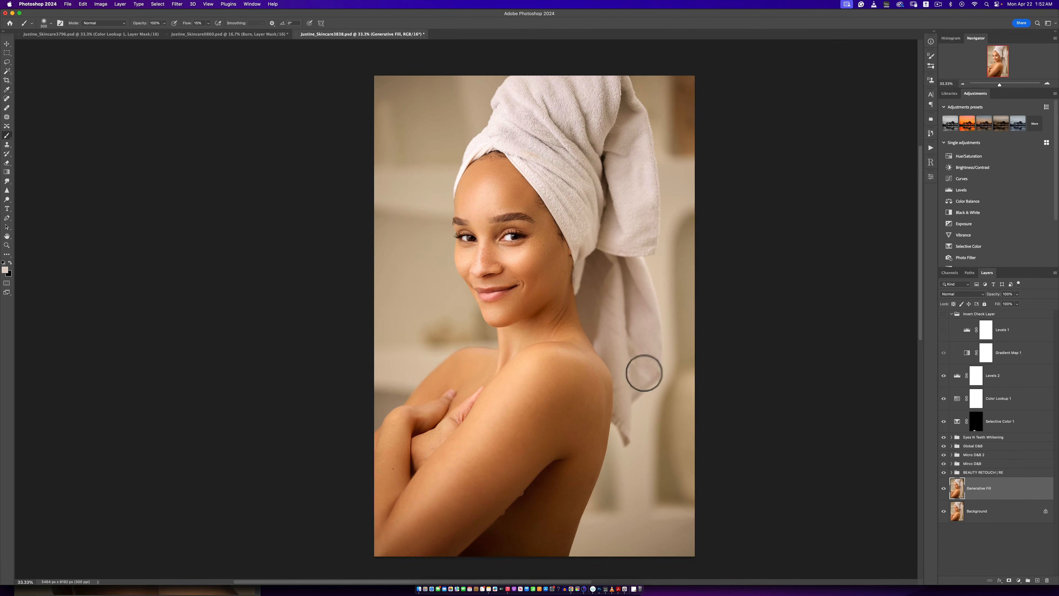
pyautogui.keyDown('alt'); pyautogui.click(944, 512); pyautogui.keyUp('alt')
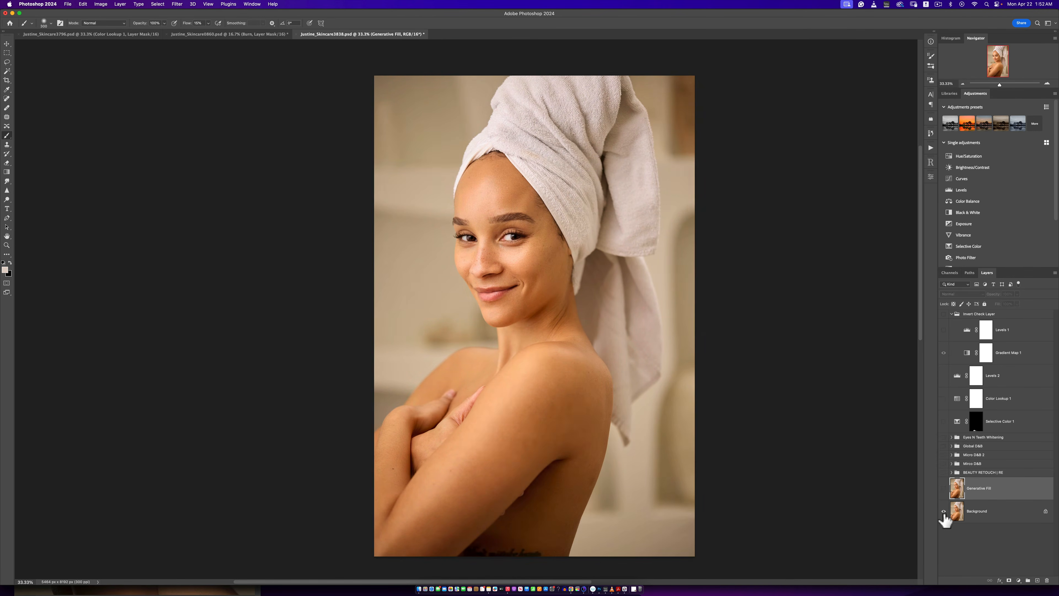
pyautogui.keyDown('alt'); pyautogui.click(944, 513); pyautogui.keyUp('alt')
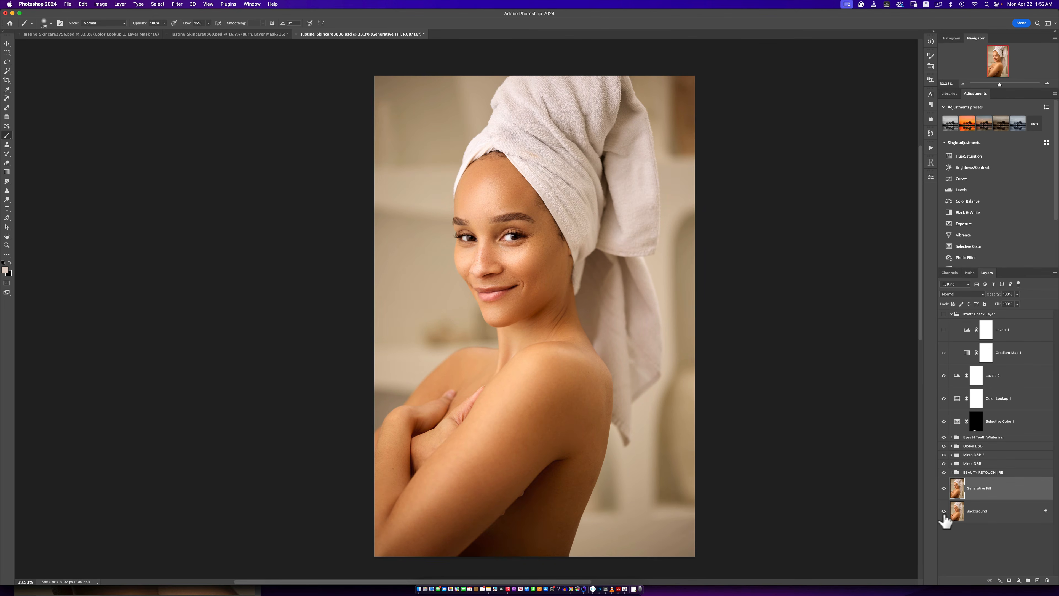
pyautogui.keyDown('alt'); pyautogui.click(944, 512); pyautogui.keyUp('alt')
# Examine the face, shoulders and arms at closer magnification, comparing the retouch with the original Background layer.
pyautogui.press('z')
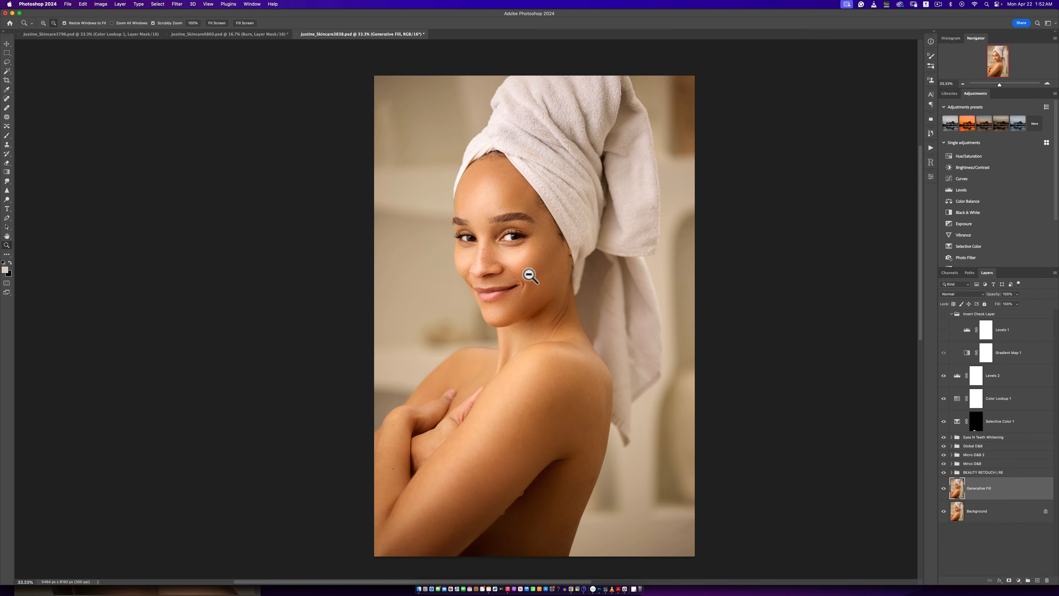
pyautogui.click(524, 288)
pyautogui.click(558, 323)
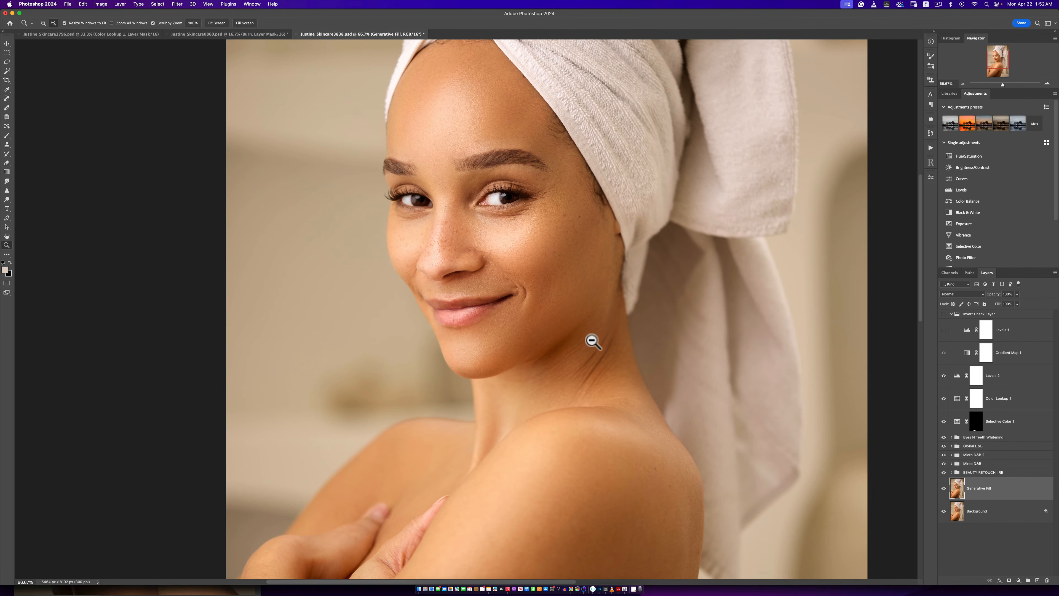
pyautogui.press('b')
pyautogui.keyDown('alt'); pyautogui.click(943, 512); pyautogui.keyUp('alt')
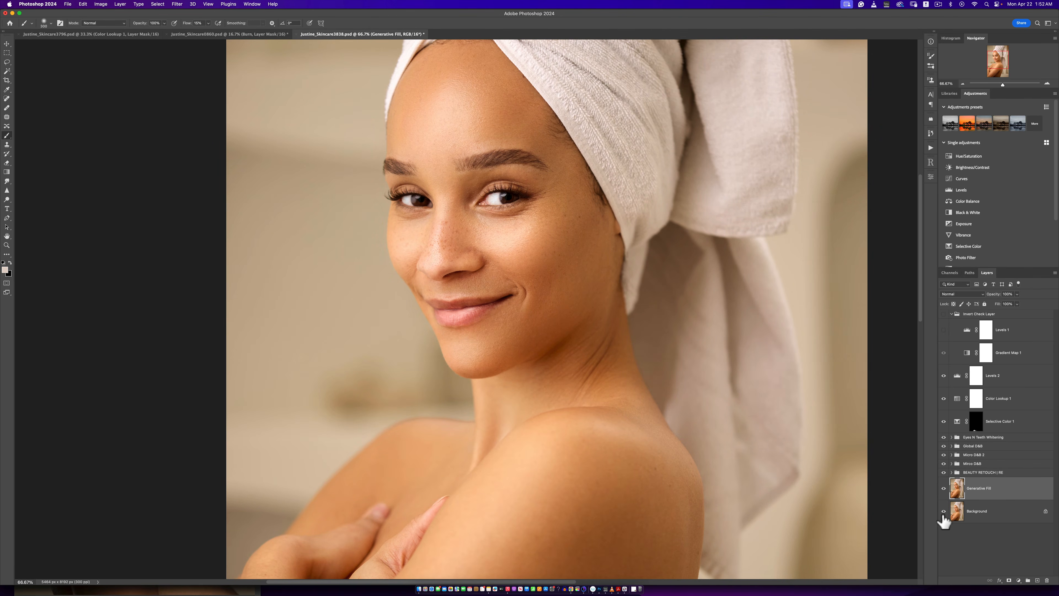
pyautogui.moveTo(621, 433)
pyautogui.mouseDown()
pyautogui.moveTo(660, 268)
pyautogui.moveTo(633, 272)
pyautogui.mouseUp()
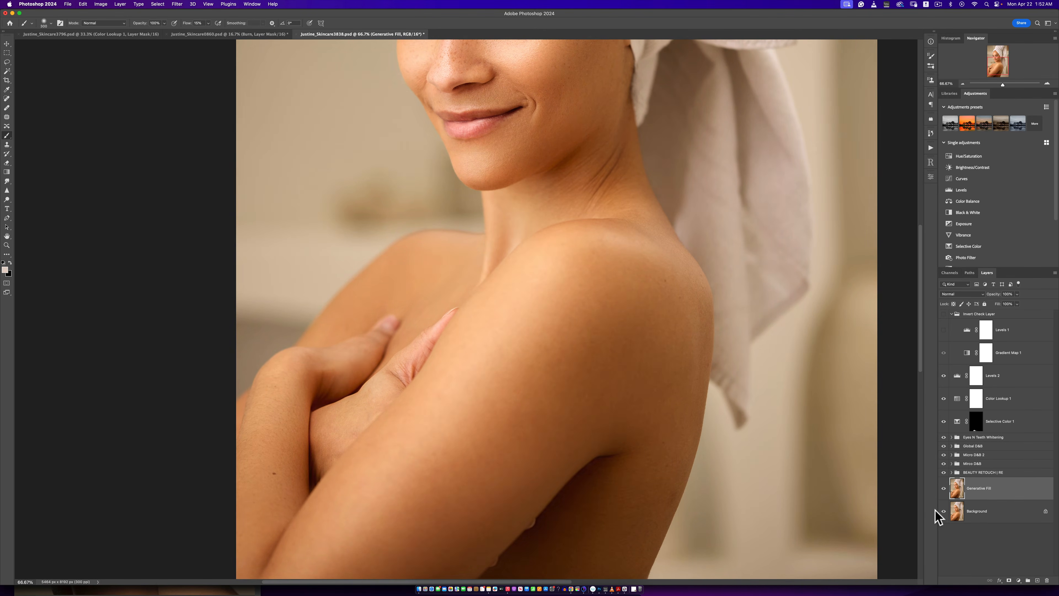
pyautogui.moveTo(680, 347); pyautogui.dragTo(700, 491)
pyautogui.moveTo(702, 344); pyautogui.dragTo(731, 414)
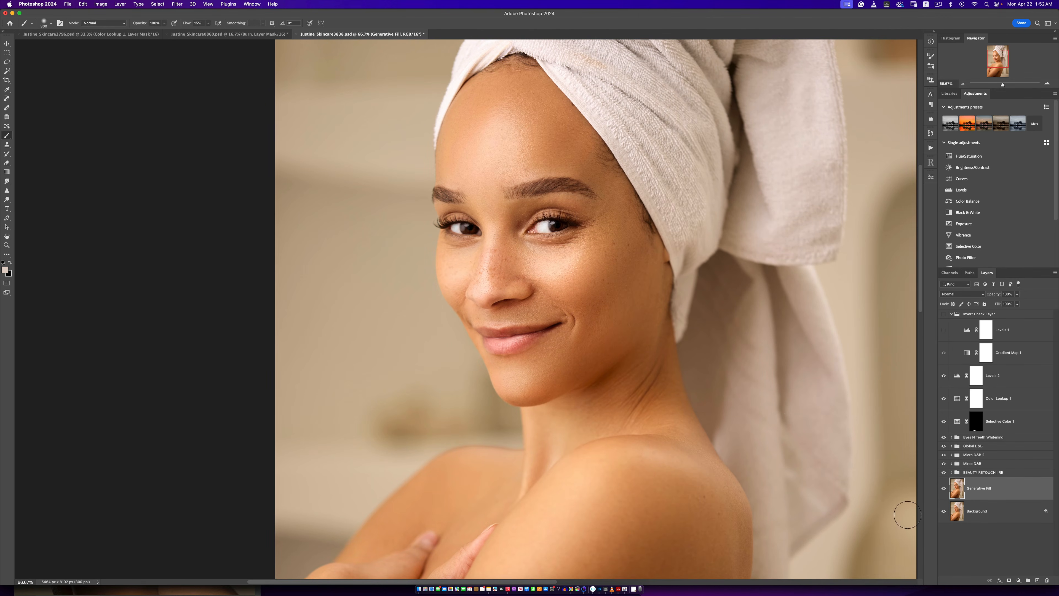
pyautogui.click(943, 511)
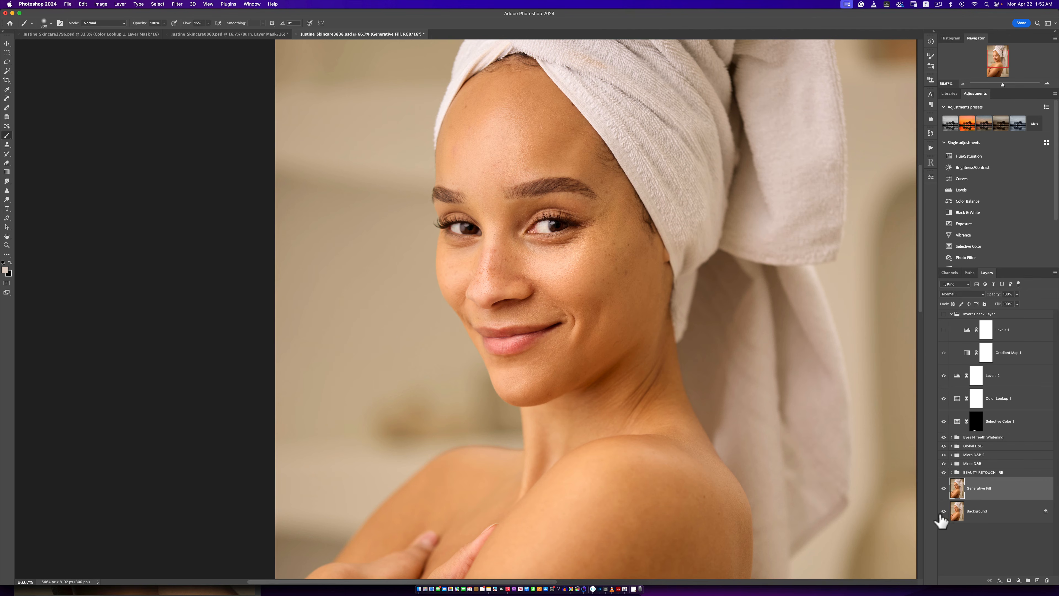
pyautogui.moveTo(818, 455); pyautogui.dragTo(702, 443)
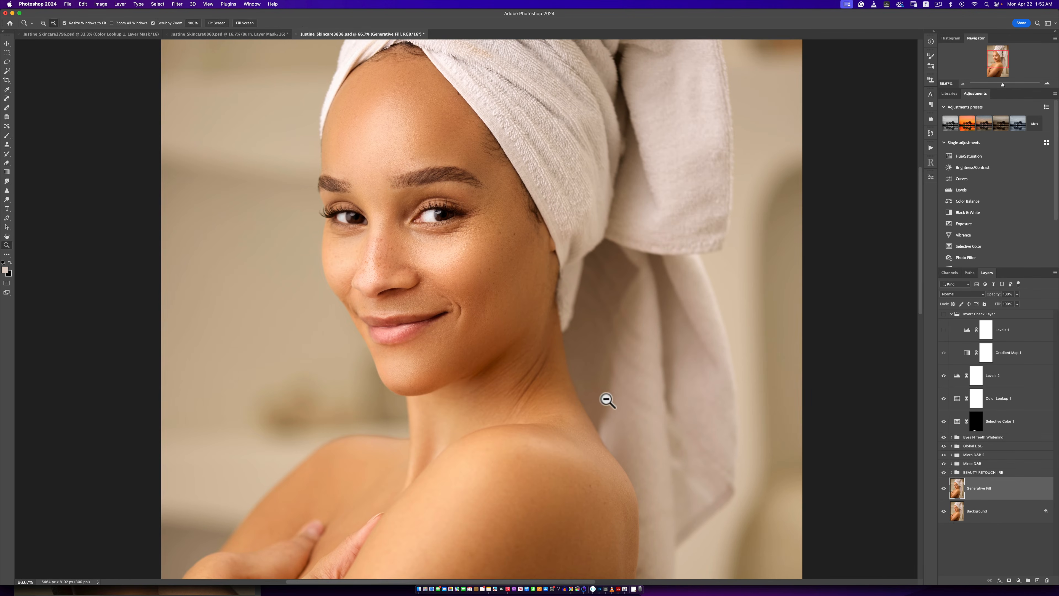
pyautogui.scroll(-1, 616, 399)
pyautogui.moveTo(634, 386); pyautogui.dragTo(652, 355)
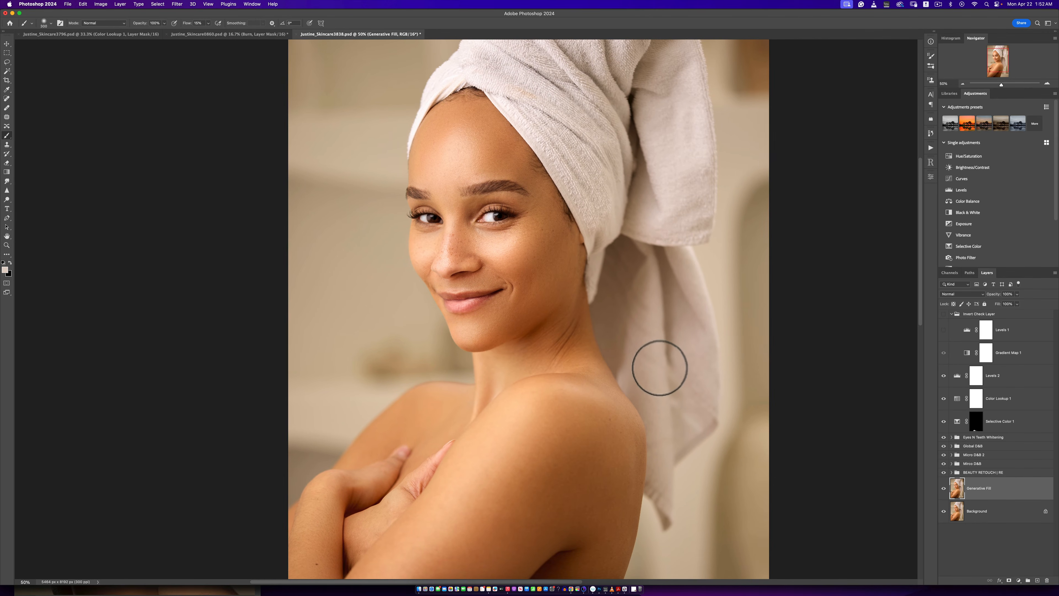